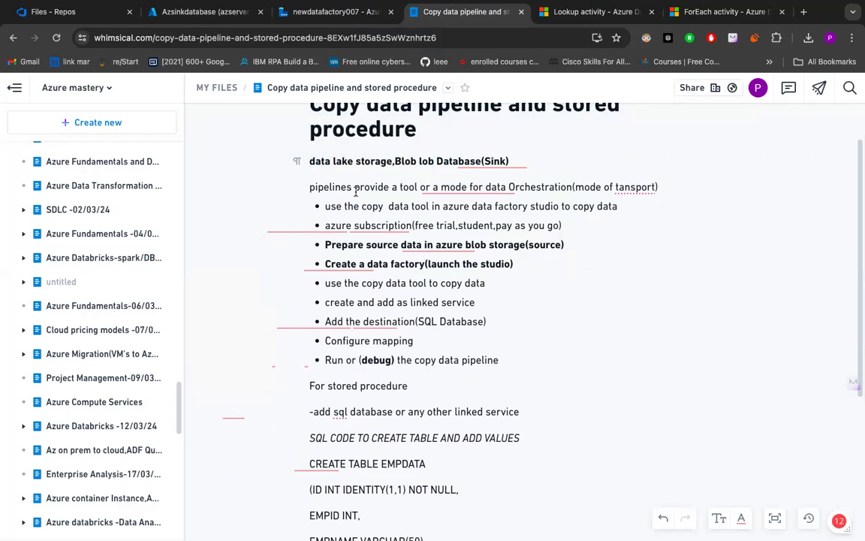
# - Undo the last text deletion in the source-to-sink line under the note's title
pyautogui.click(422, 170)
pyautogui.hotkey('ctrl', 'z')
pyautogui.click(481, 175)
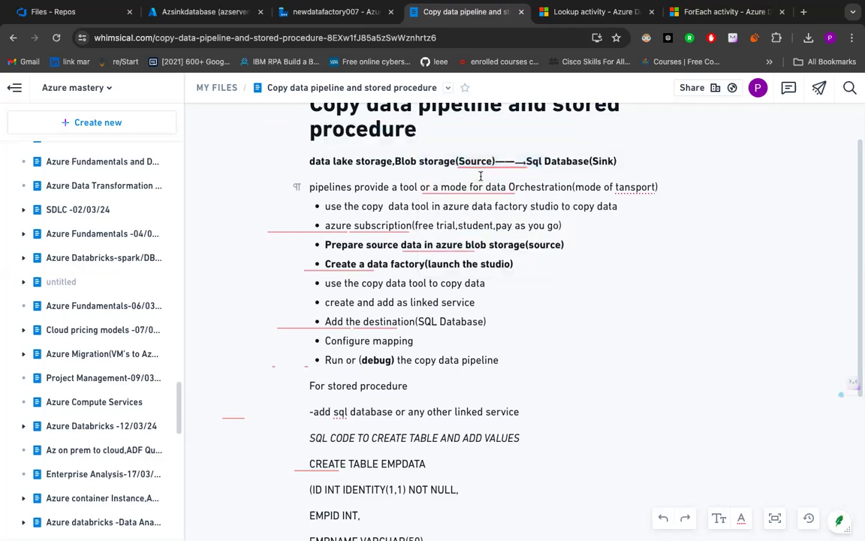
pyautogui.click(483, 162)
pyautogui.click(575, 162)
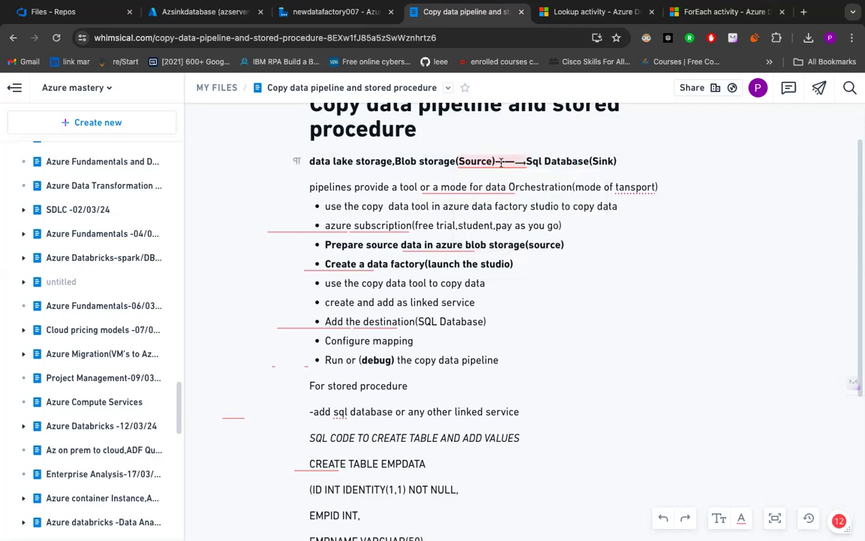
# - Switch to the newdatafactory007 Data Factory and review the source and sink settings of the Copy data1 activity
pyautogui.click(366, 15)
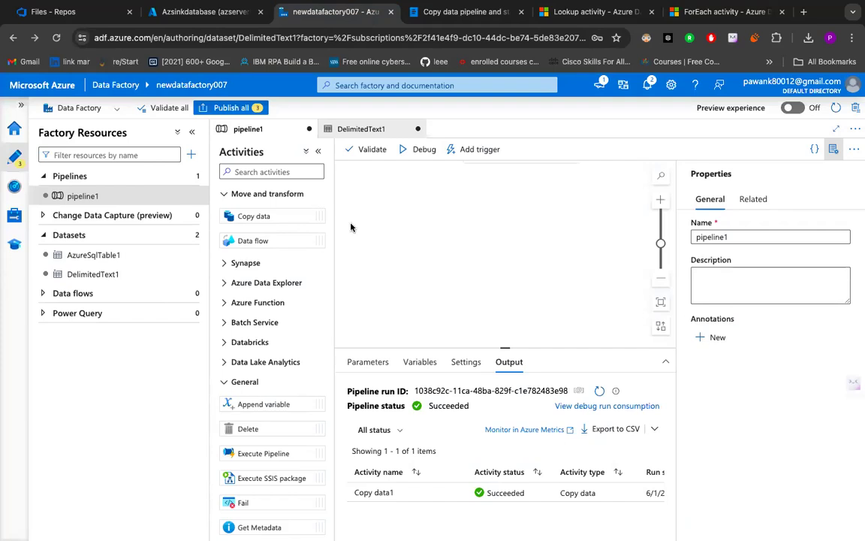
pyautogui.click(539, 217)
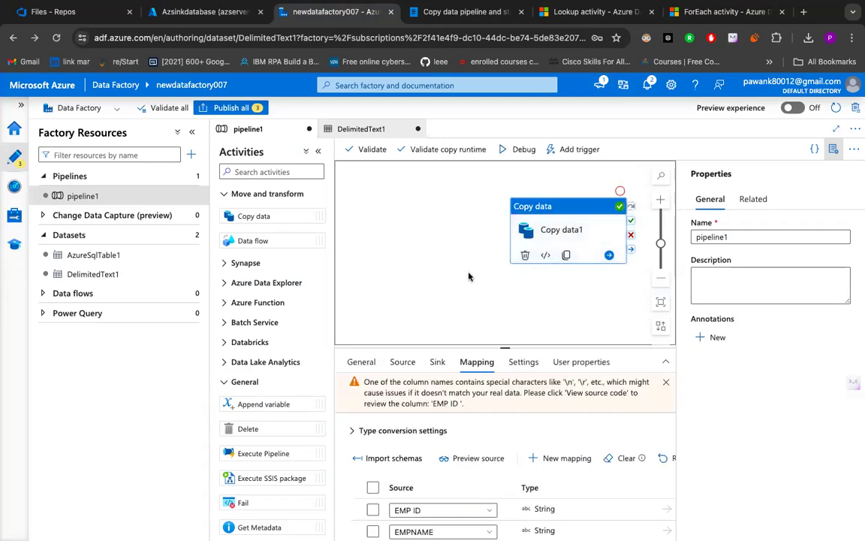
pyautogui.click(403, 362)
pyautogui.scroll(-3, 443, 481)
pyautogui.scroll(3, 442, 481)
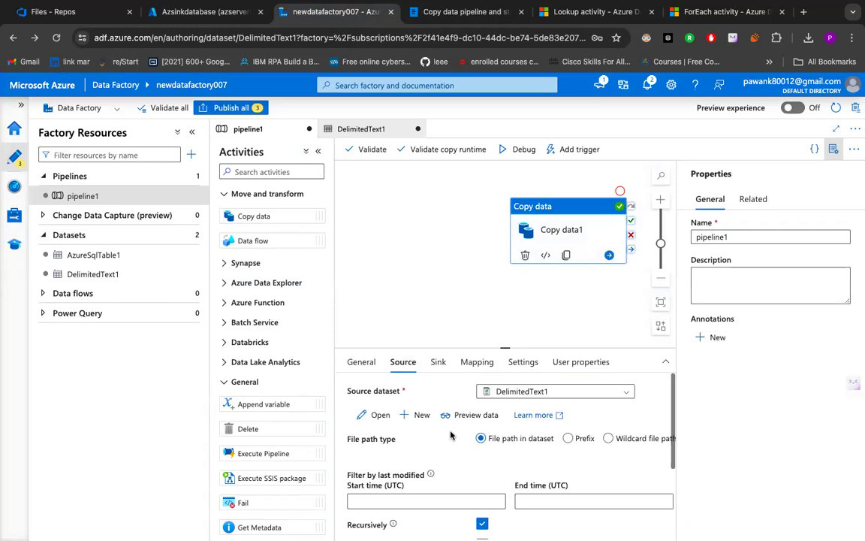
pyautogui.click(438, 362)
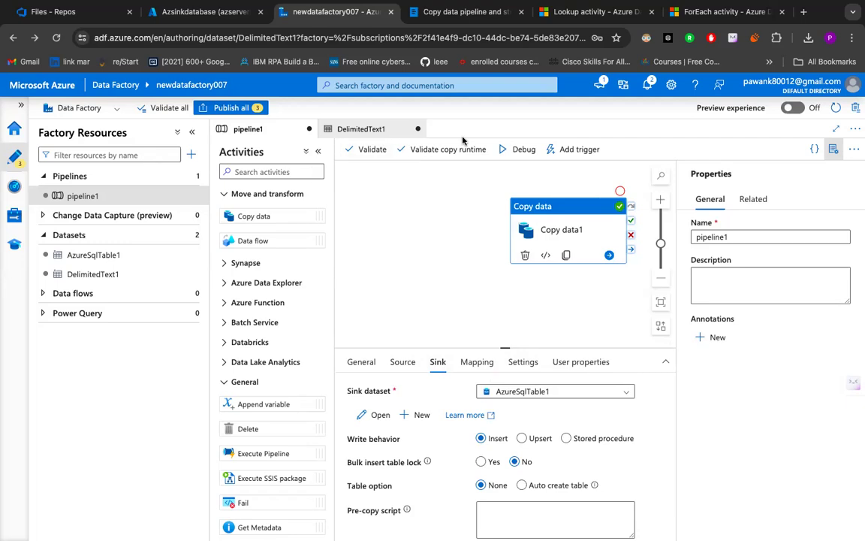
# - Switch to the Azsinkdatabase query editor and examine the Query 2 results for the EMPDATA table across all columns
pyautogui.click(205, 11)
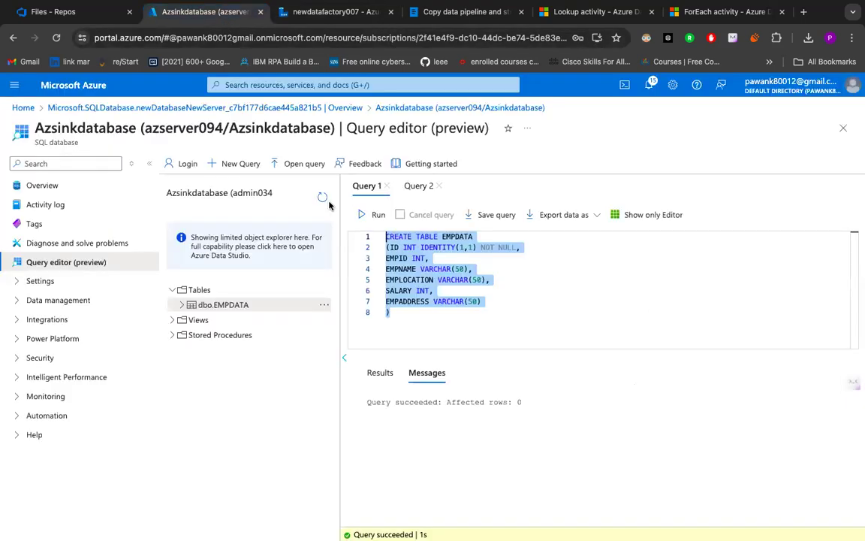
pyautogui.click(417, 186)
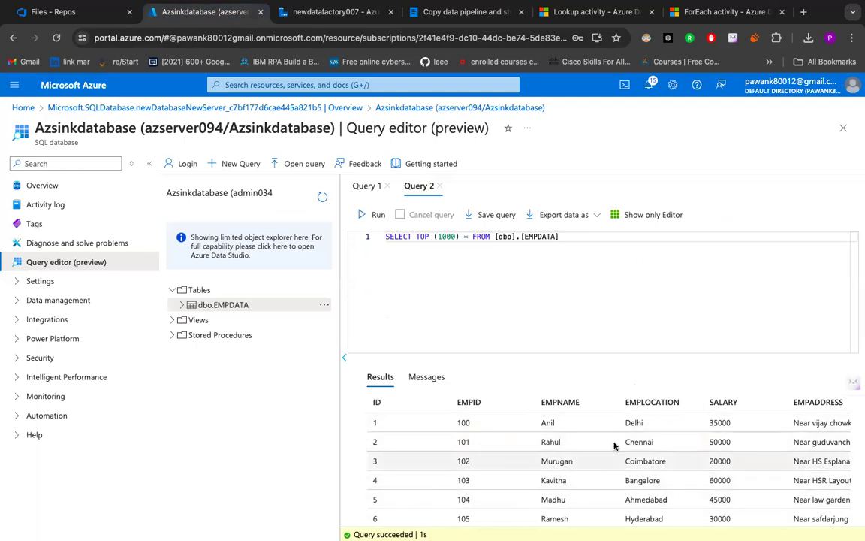
pyautogui.click(326, 15)
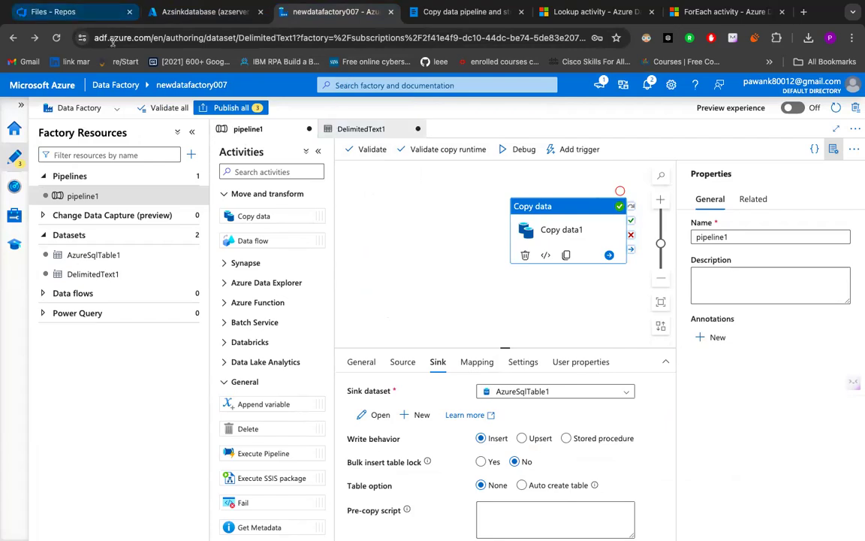
pyautogui.click(180, 13)
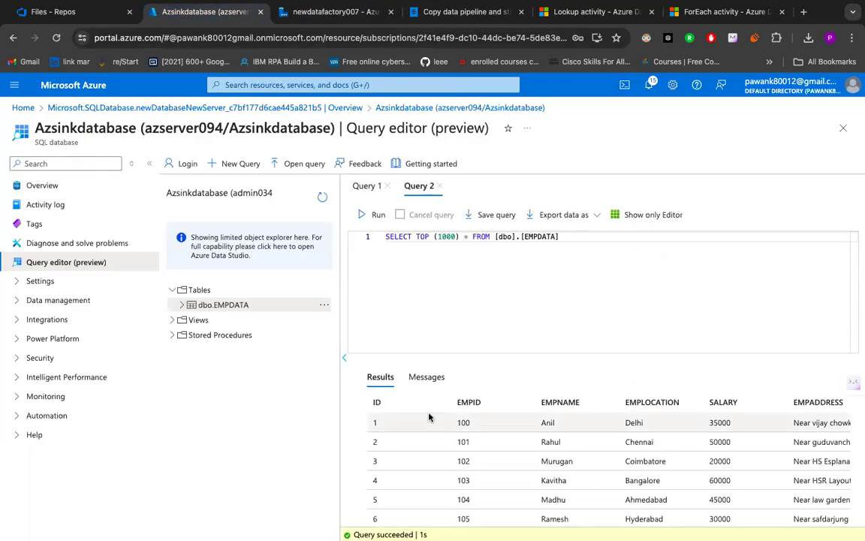
pyautogui.hscroll(1, 390, 422)
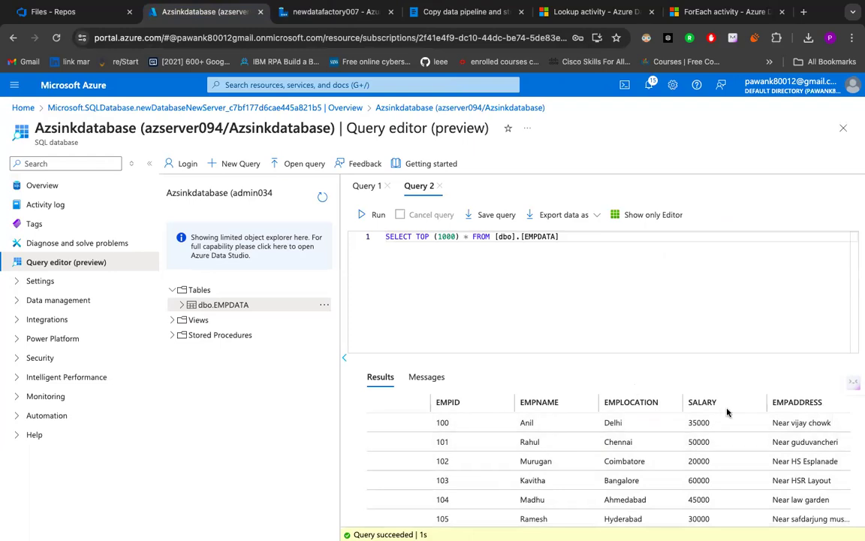
pyautogui.hscroll(-1, 704, 458)
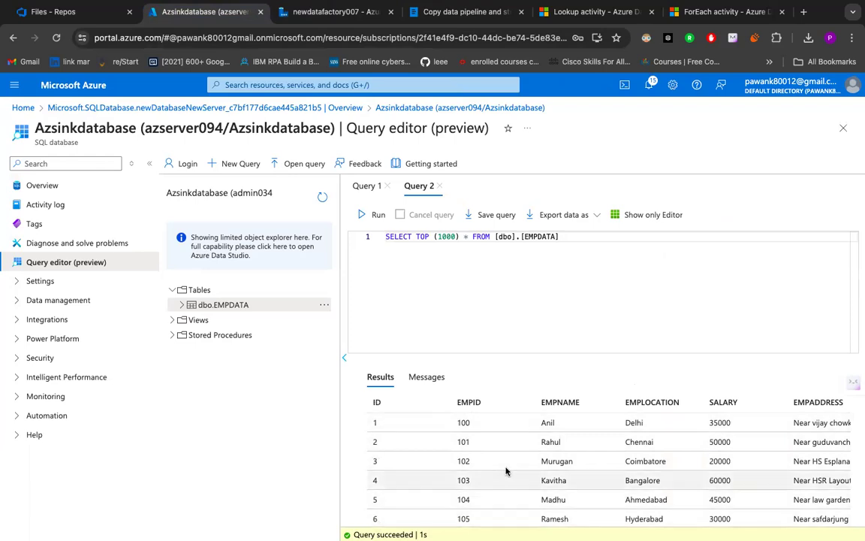
pyautogui.hscroll(1, 506, 470)
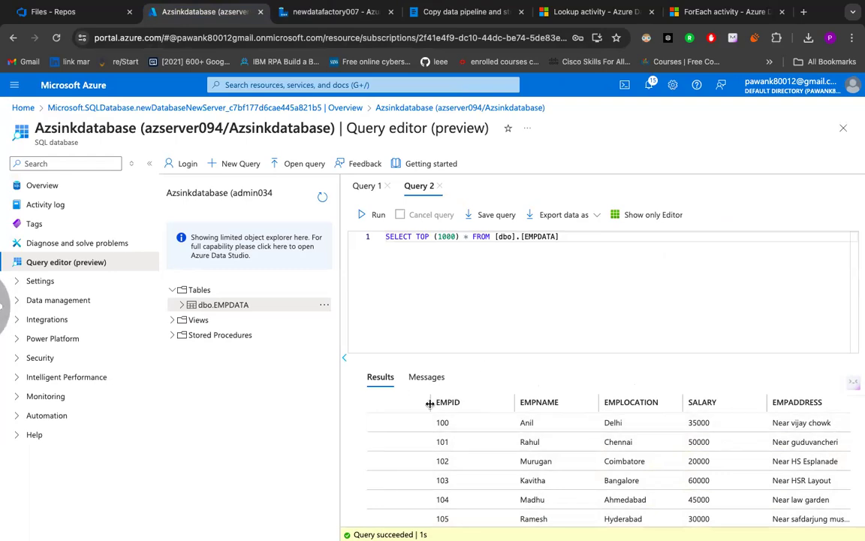
# - Return to Data Factory, move the Copy data1 activity further left on the canvas, and show its source settings
pyautogui.click(340, 14)
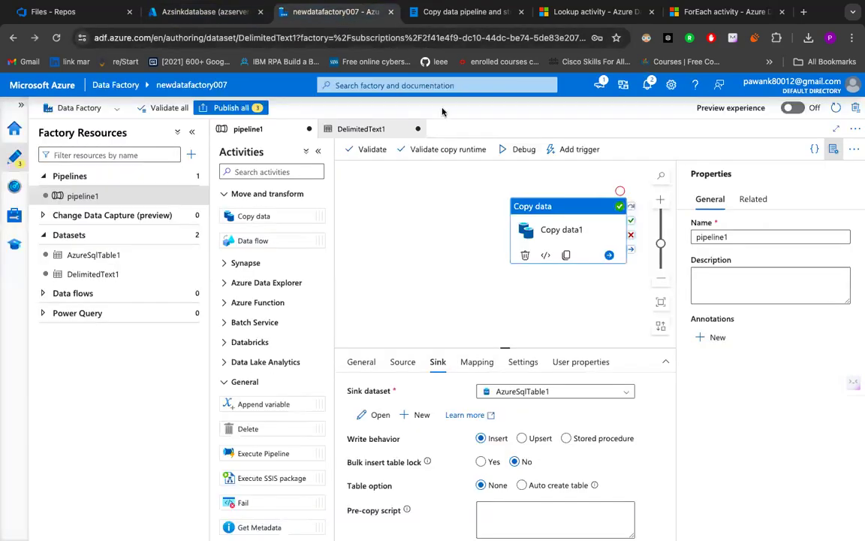
pyautogui.moveTo(556, 237); pyautogui.dragTo(462, 237)
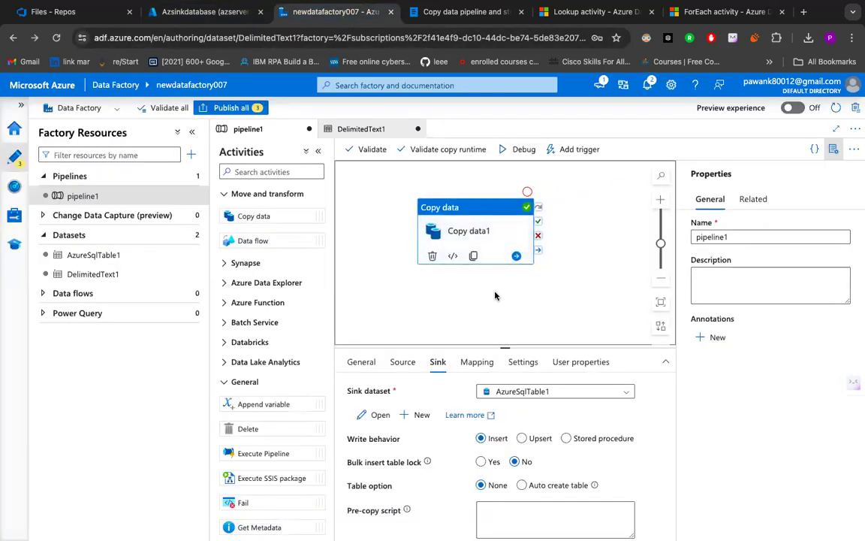
pyautogui.click(403, 363)
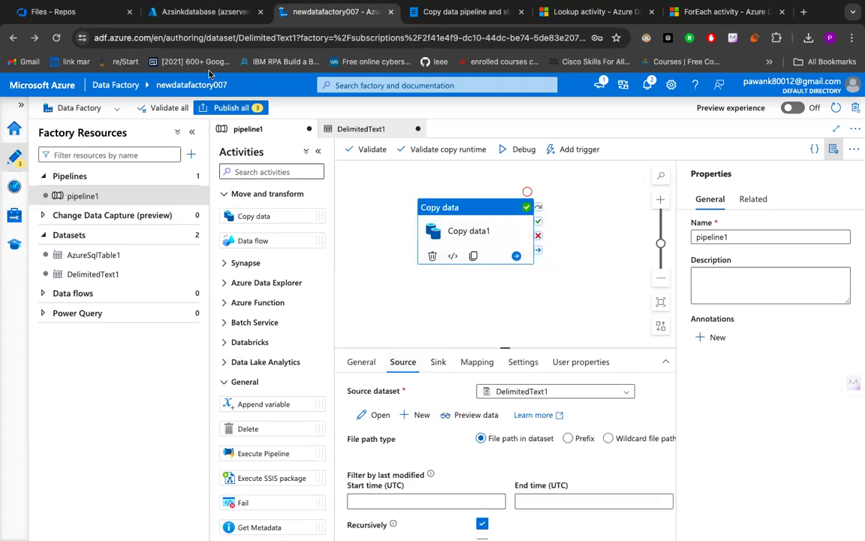
# - Duplicate the Azsinkdatabase browser tab and go to the Azure portal home page in the copy
pyautogui.click(198, 18)
pyautogui.click(84, 82)
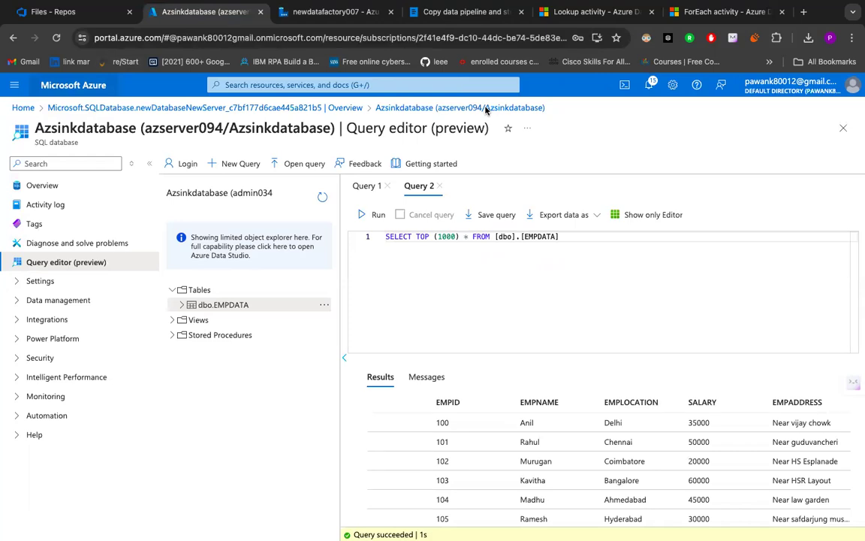
pyautogui.rightClick(179, 18)
pyautogui.click(204, 99)
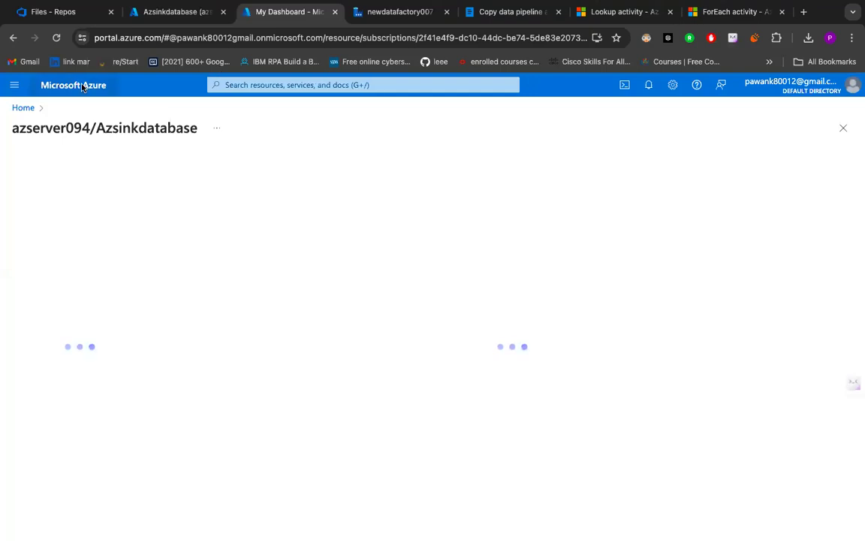
pyautogui.click(83, 87)
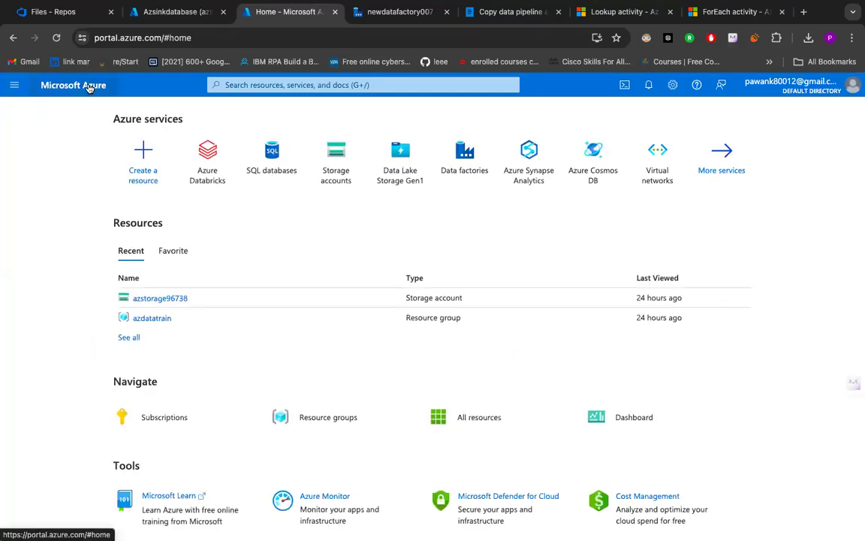
# - Open the input container of the azblobstorage980 storage account
pyautogui.click(328, 172)
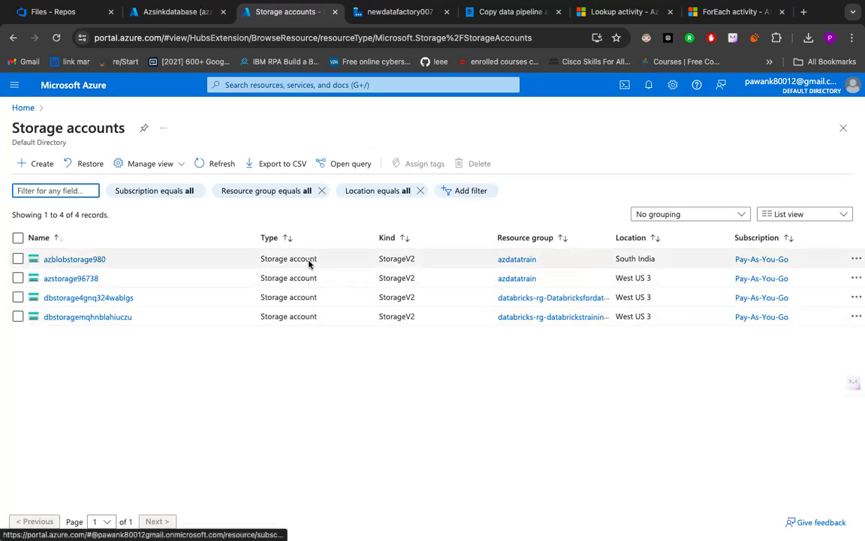
pyautogui.click(80, 259)
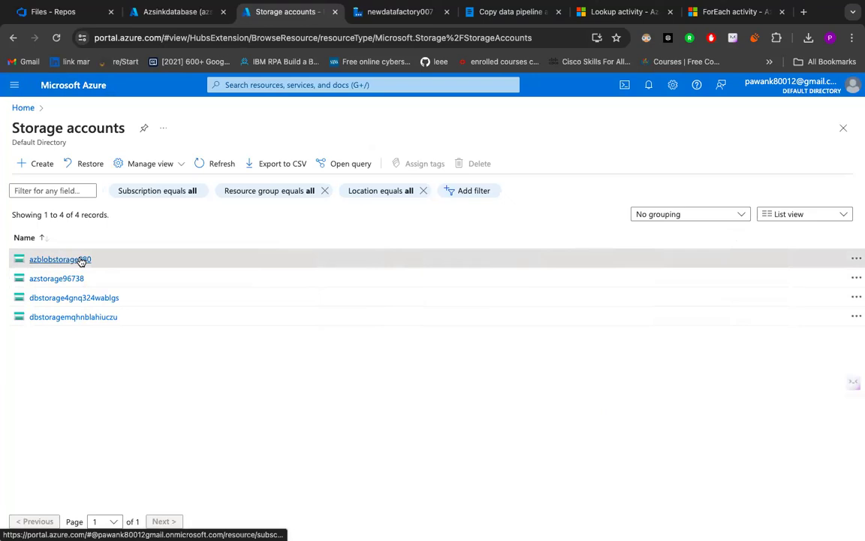
pyautogui.click(82, 260)
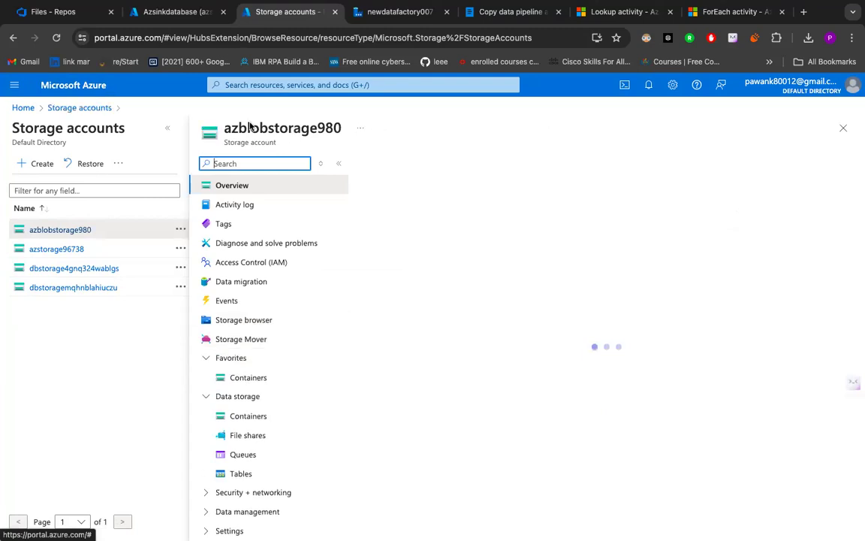
pyautogui.doubleClick(250, 128)
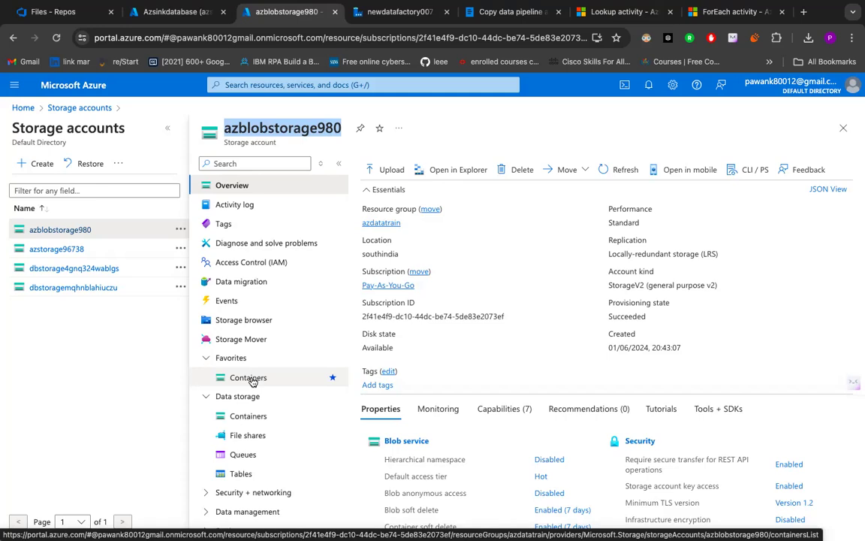
pyautogui.click(252, 380)
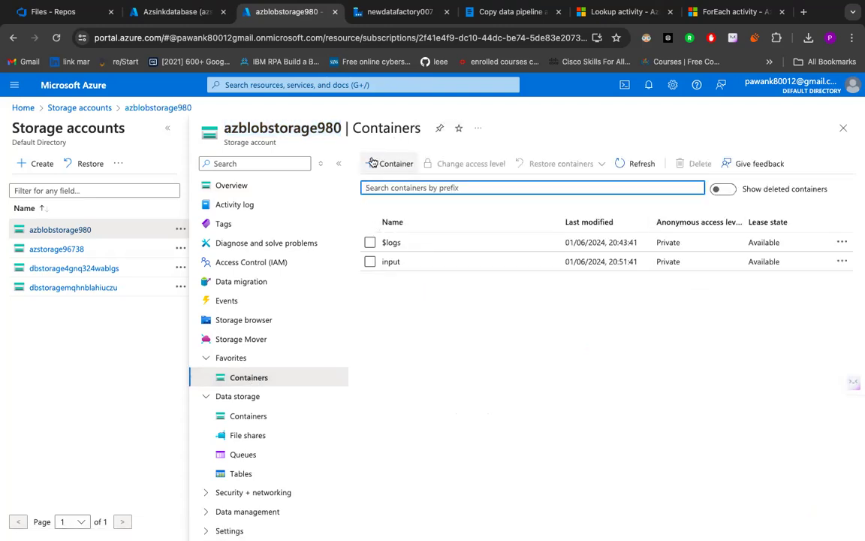
pyautogui.click(392, 262)
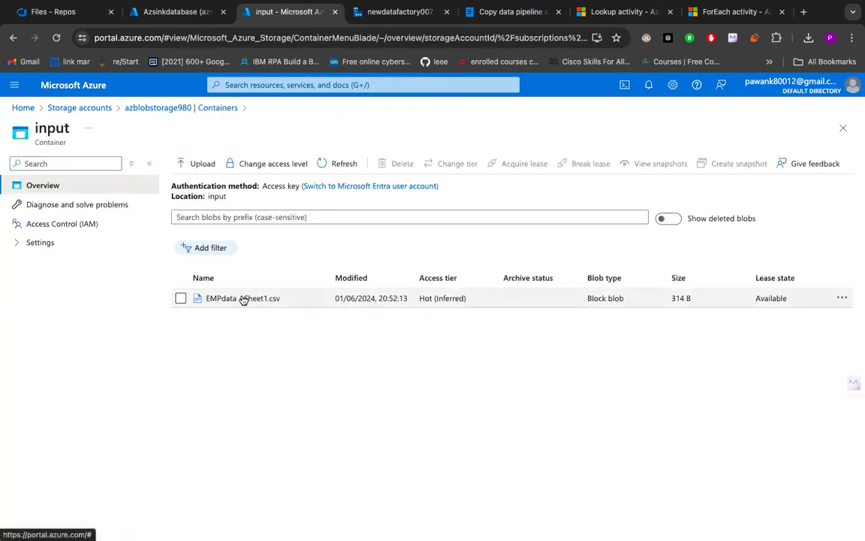
# - Open EMPdata - Sheet1.csv in the blob editor, inspect its EMP ID header, and close the file
pyautogui.click(843, 299)
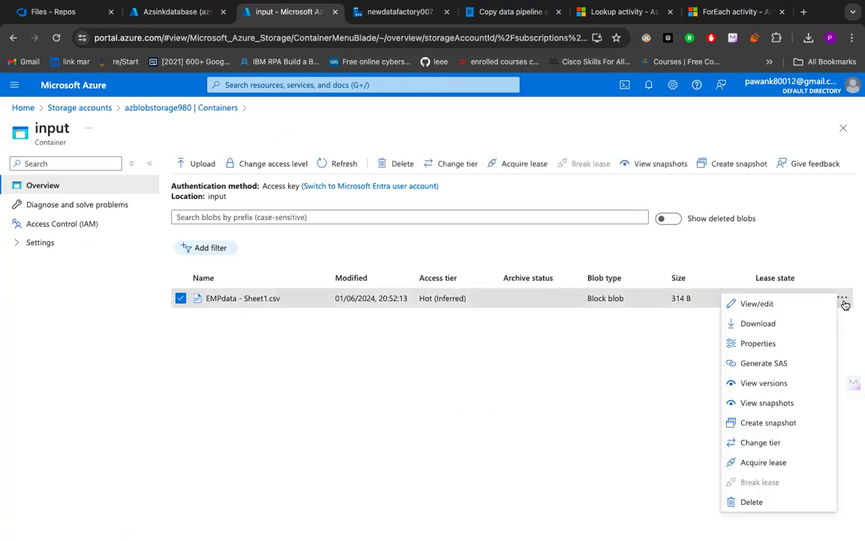
pyautogui.click(773, 308)
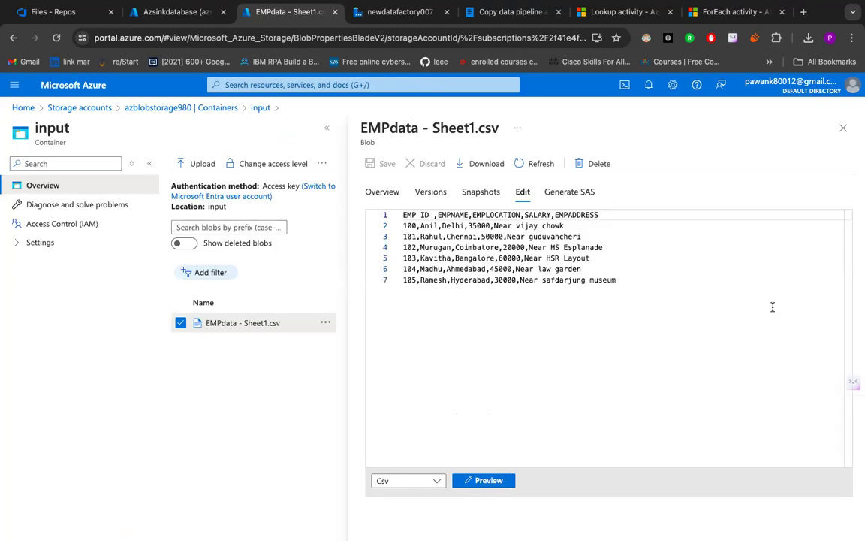
pyautogui.moveTo(404, 216)
pyautogui.mouseDown()
pyautogui.moveTo(428, 217)
pyautogui.moveTo(405, 215)
pyautogui.mouseUp()
pyautogui.click(429, 216)
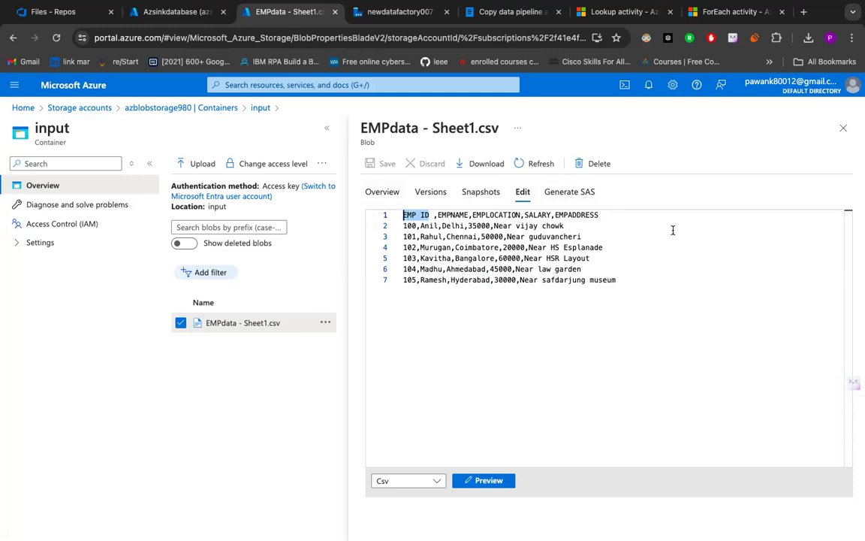
pyautogui.click(842, 127)
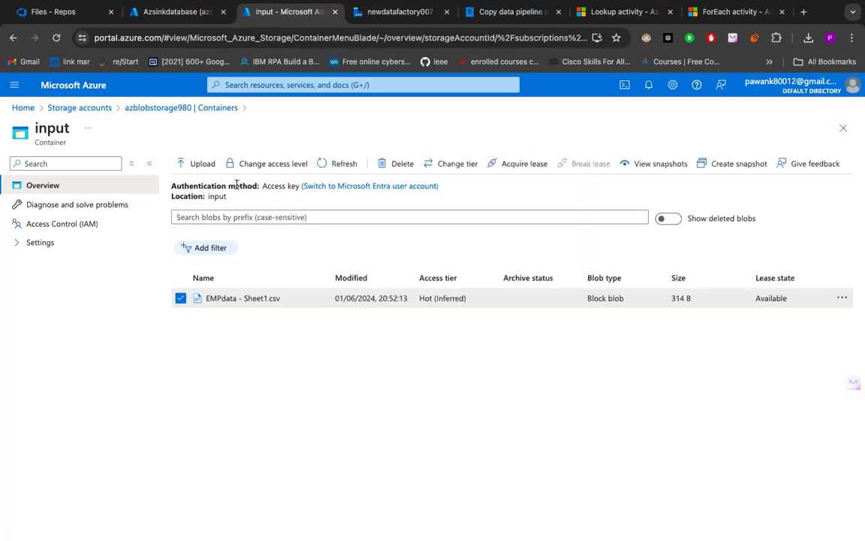
# - Preview and examine the DelimitedText1 source data of Copy data1 in Data Factory, and return to the input container
pyautogui.click(396, 11)
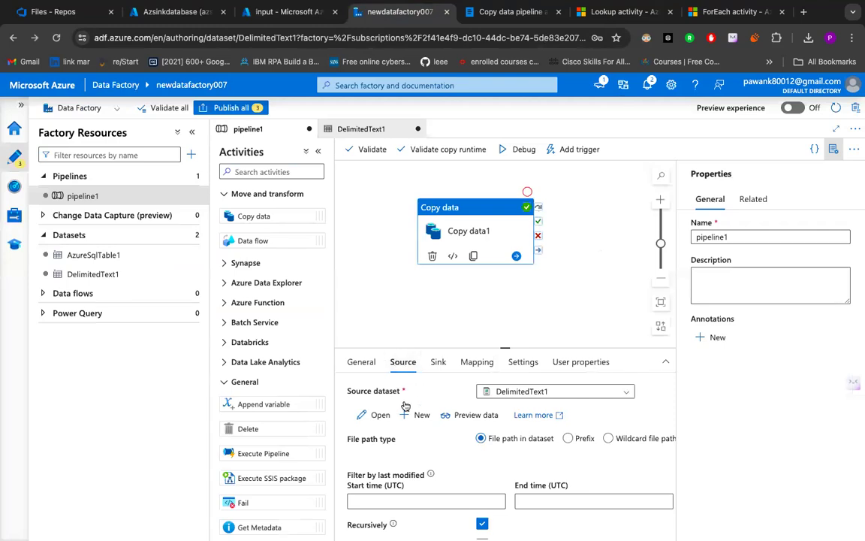
pyautogui.click(444, 416)
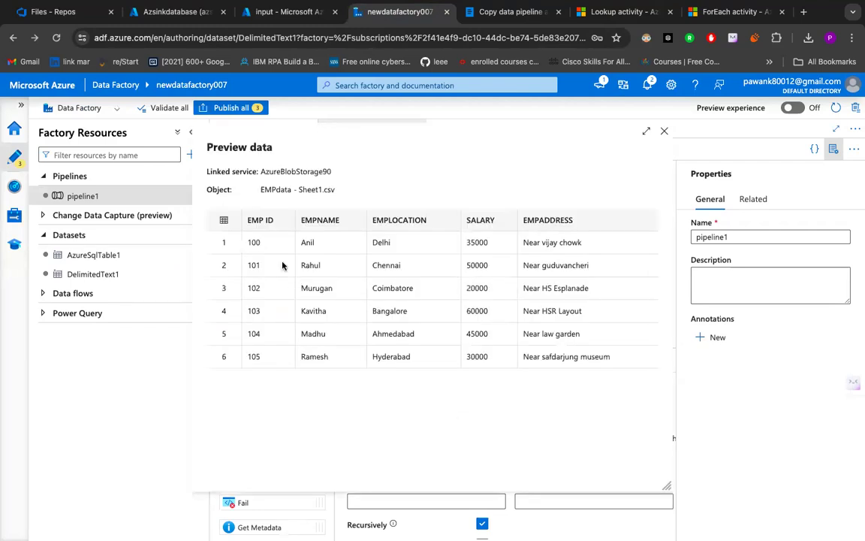
pyautogui.scroll(5, 283, 266)
pyautogui.hscroll(2, 282, 266)
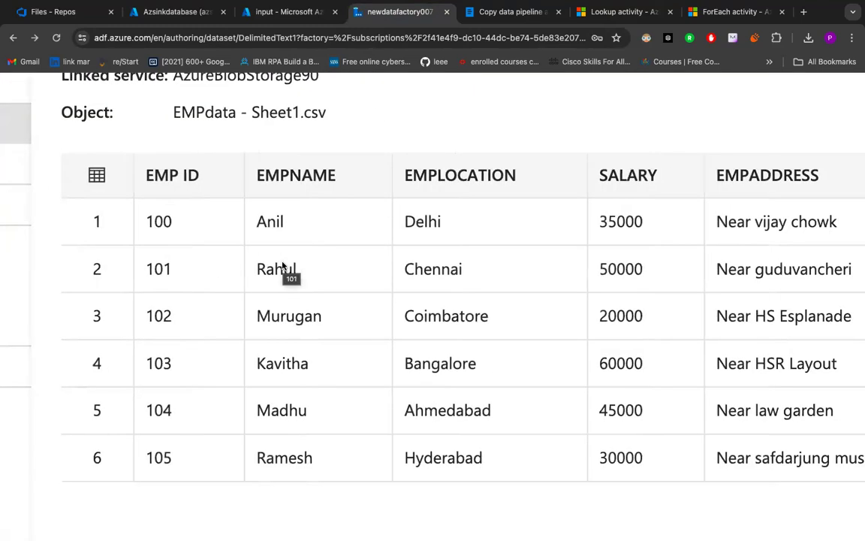
pyautogui.scroll(-1, 282, 266)
pyautogui.scroll(2, 283, 265)
pyautogui.hscroll(-2, 283, 266)
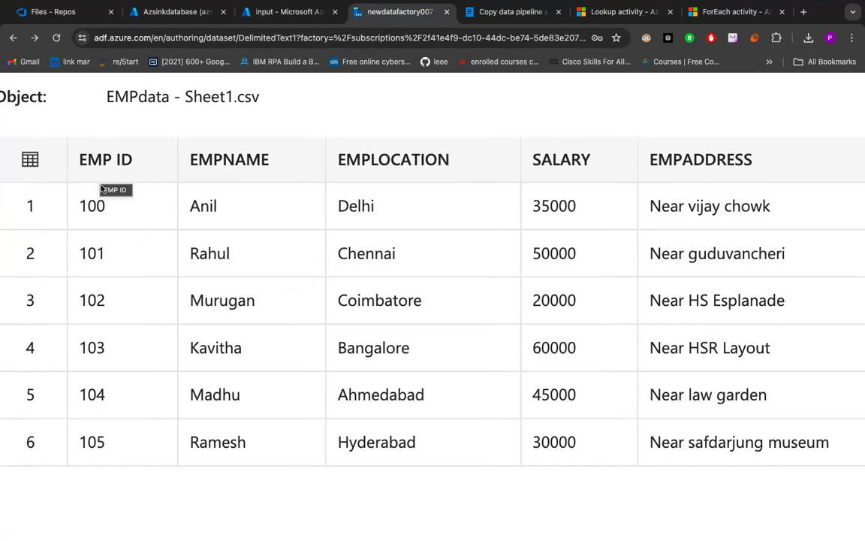
pyautogui.hscroll(-2, 102, 215)
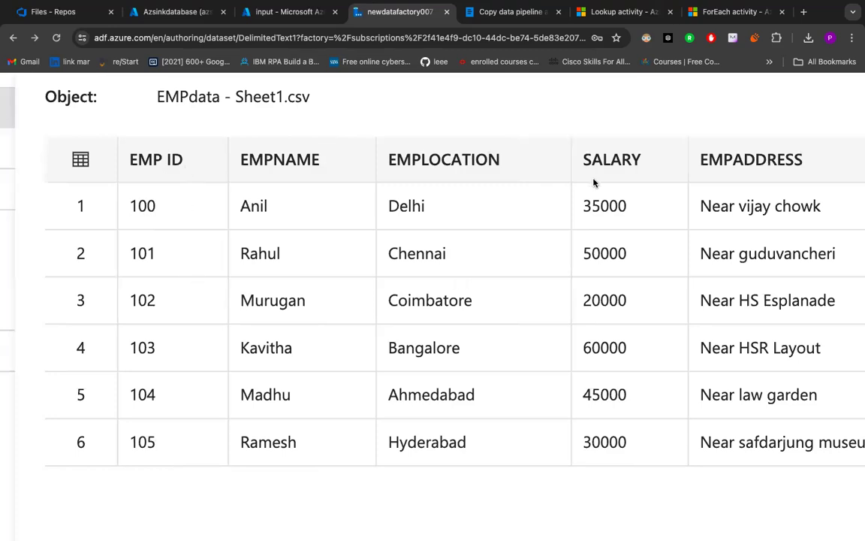
pyautogui.click(285, 11)
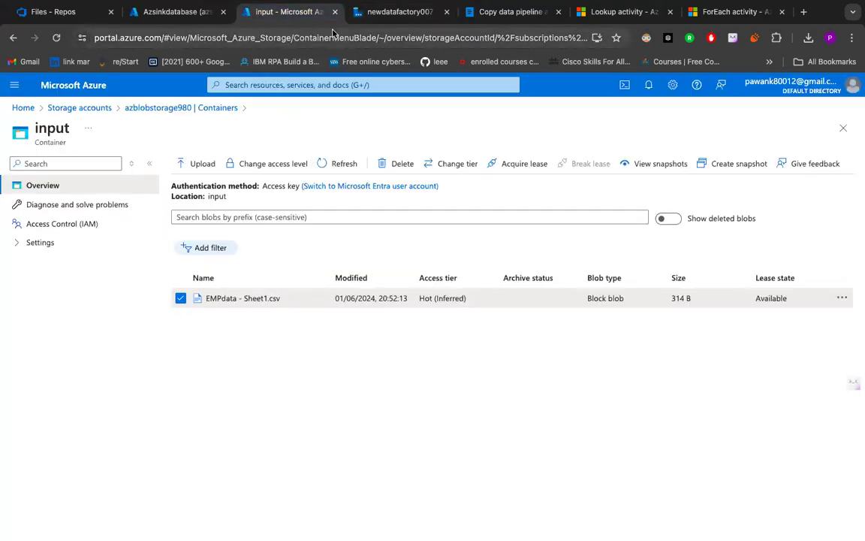
# - Examine the linked service and object names in the Data Factory source data preview, and close the preview
pyautogui.click(398, 15)
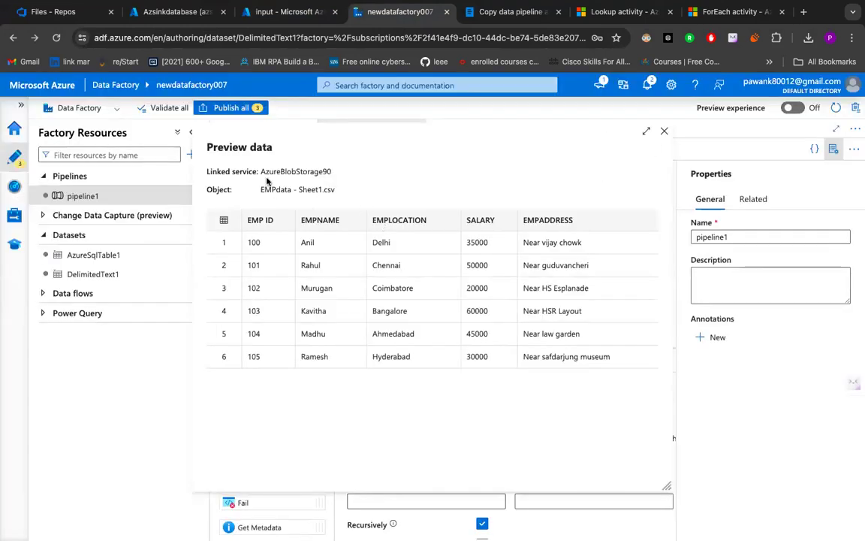
pyautogui.moveTo(261, 172); pyautogui.dragTo(401, 165)
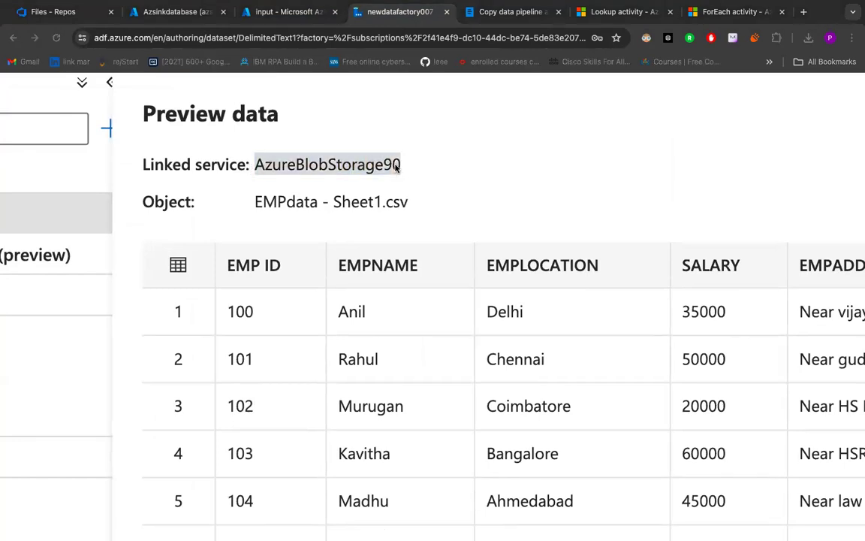
pyautogui.click(401, 163)
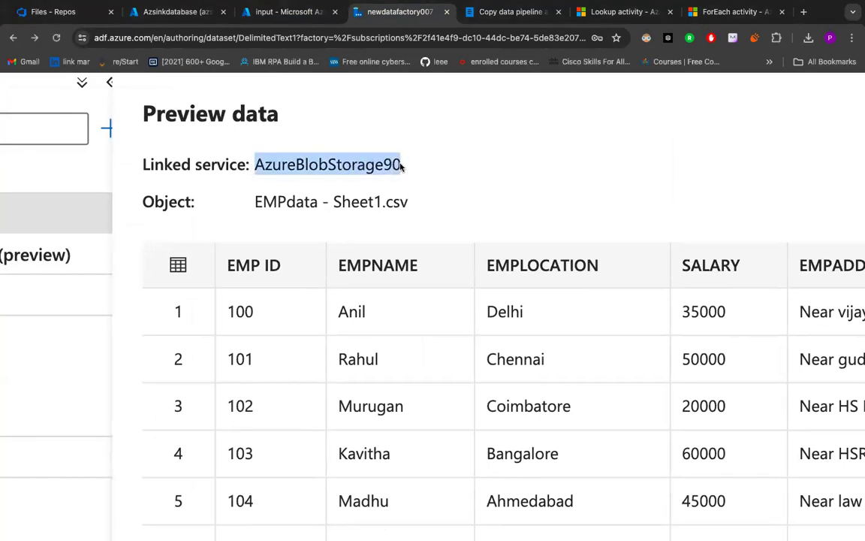
pyautogui.click(400, 164)
pyautogui.moveTo(401, 166); pyautogui.dragTo(254, 166)
pyautogui.moveTo(255, 201); pyautogui.dragTo(425, 204)
pyautogui.scroll(-5, 426, 203)
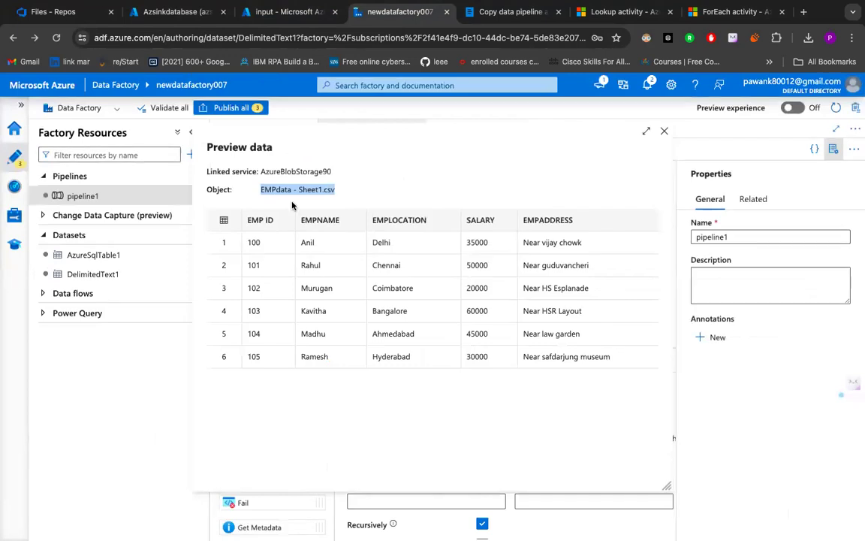
pyautogui.click(664, 133)
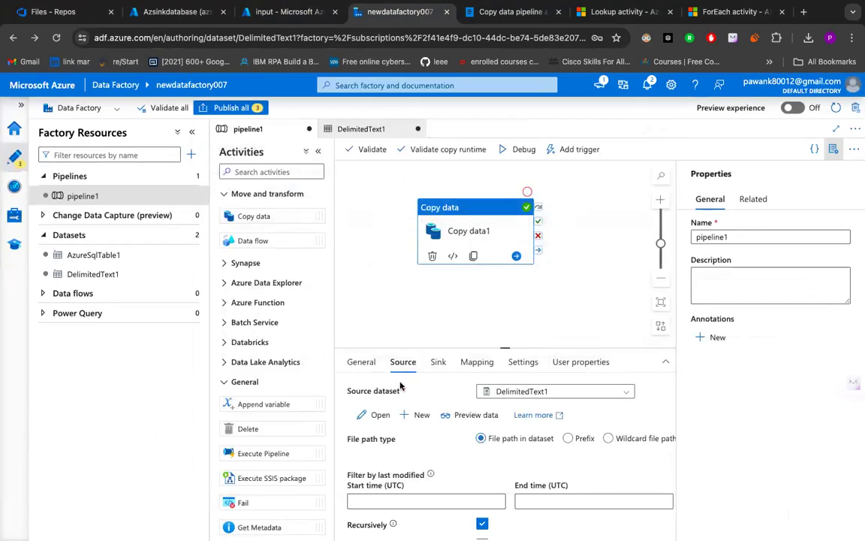
# - Open the AzureSqlTable1 sink dataset of Copy data1 and highlight its Azure SQL Database type
pyautogui.click(436, 363)
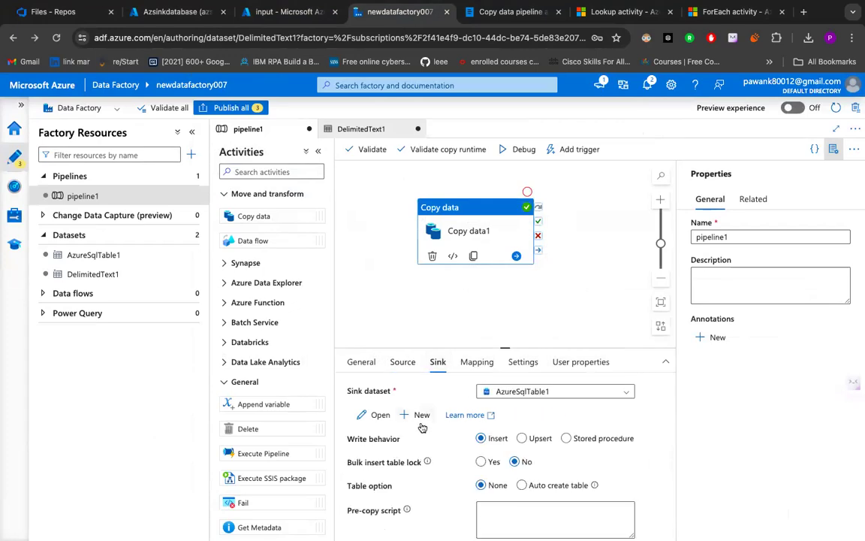
pyautogui.click(374, 416)
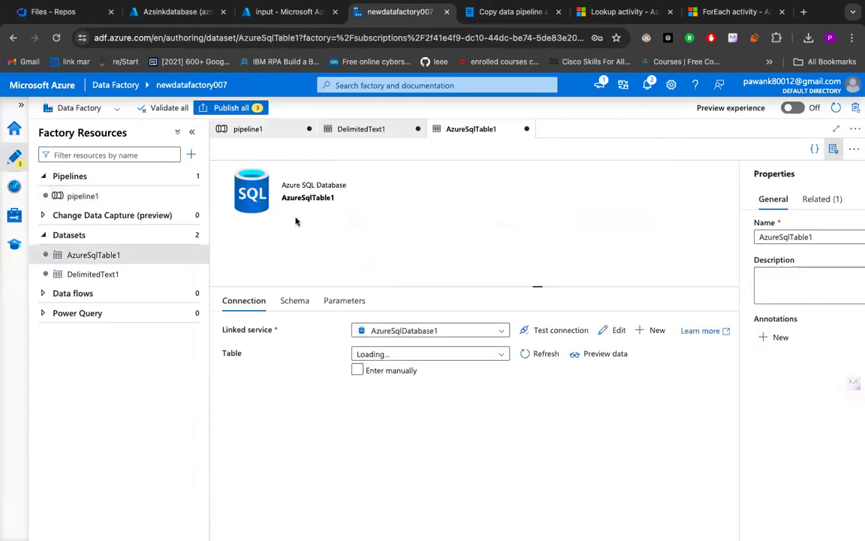
pyautogui.moveTo(410, 185); pyautogui.dragTo(279, 185)
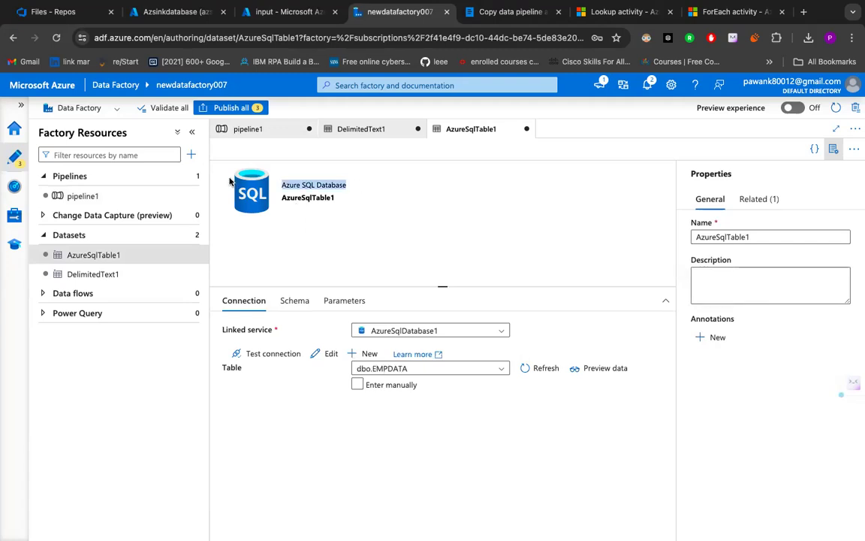
# - Inspect the CREATE TABLE EMPDATA statement and its ID column definition in Query 1 of the Azsinkdatabase query editor
pyautogui.click(183, 9)
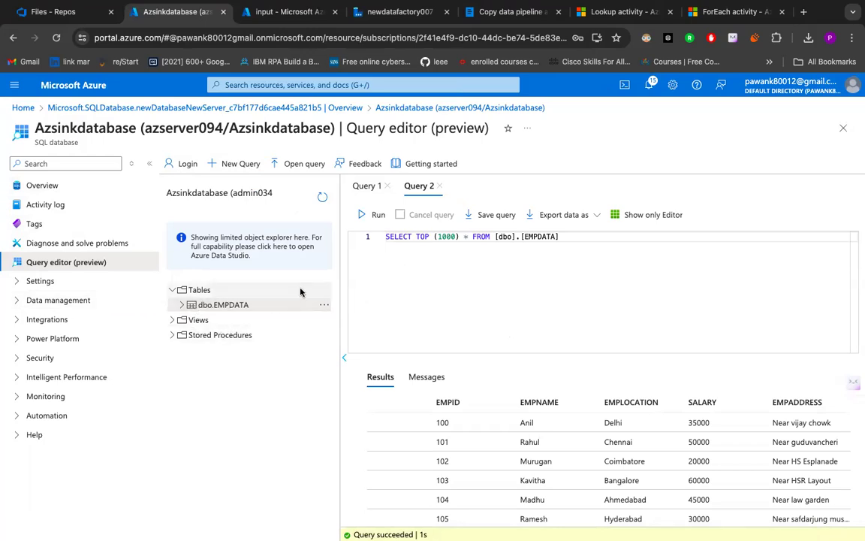
pyautogui.click(369, 187)
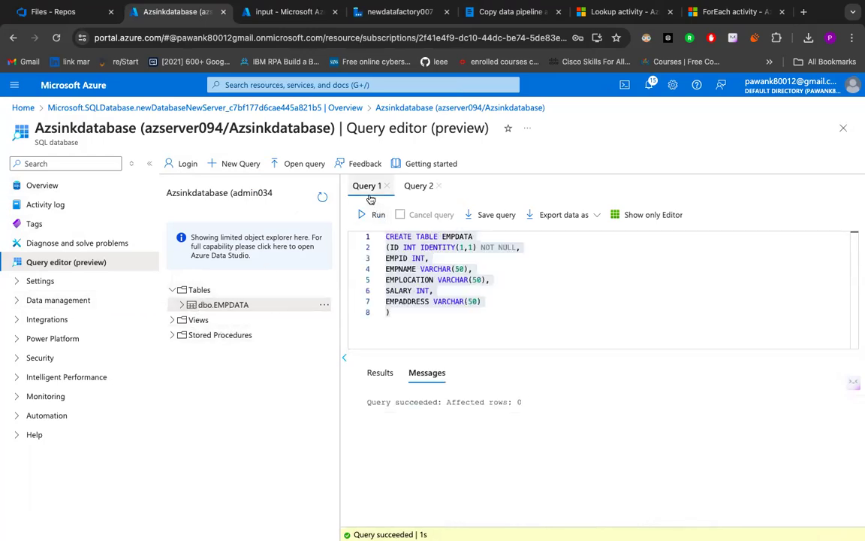
pyautogui.moveTo(386, 236); pyautogui.dragTo(496, 237)
pyautogui.click(393, 248)
pyautogui.moveTo(391, 248)
pyautogui.mouseDown()
pyautogui.moveTo(427, 258)
pyautogui.moveTo(386, 248)
pyautogui.mouseUp()
pyautogui.click(416, 257)
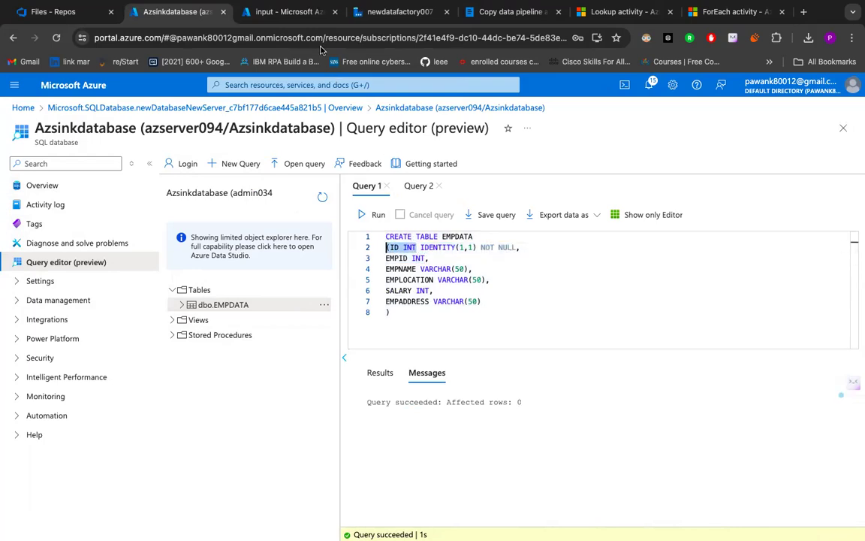
# - Glance at the input container and sink dataset, and try to run the highlighted ID INT fragment of Query 1
pyautogui.click(289, 12)
pyautogui.click(395, 12)
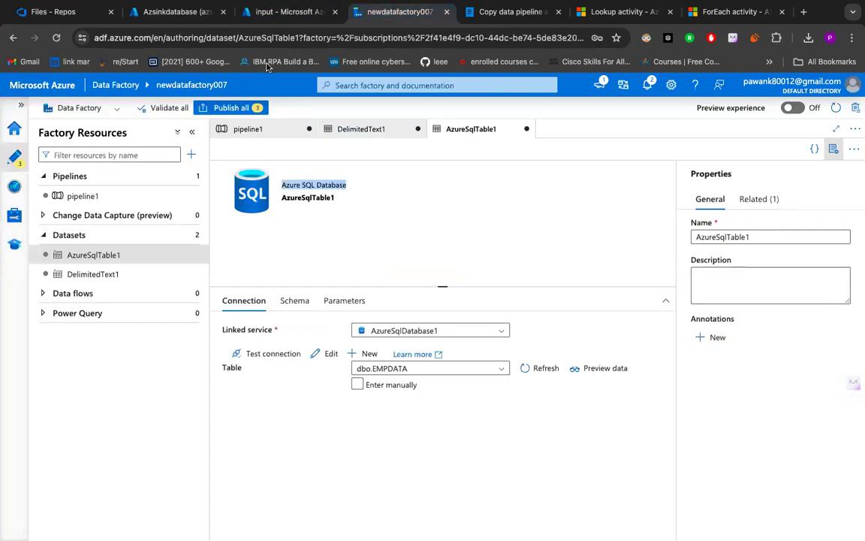
pyautogui.click(201, 16)
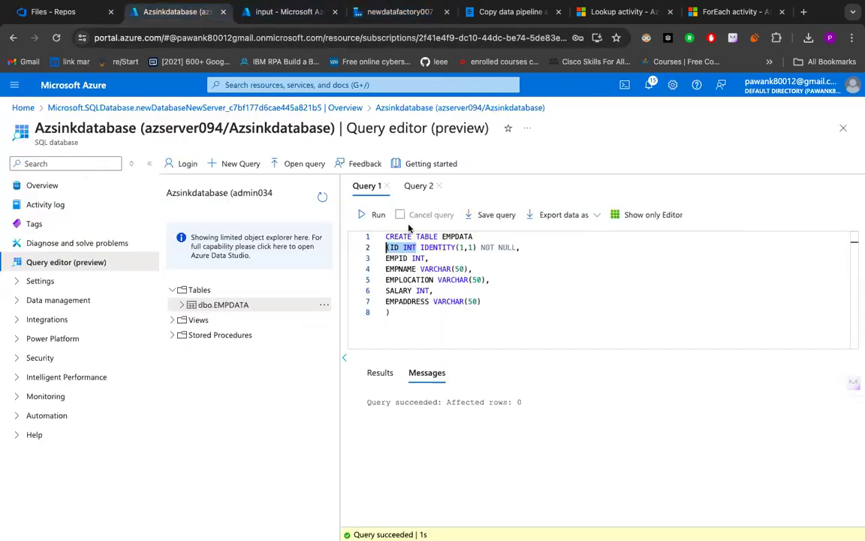
pyautogui.click(378, 215)
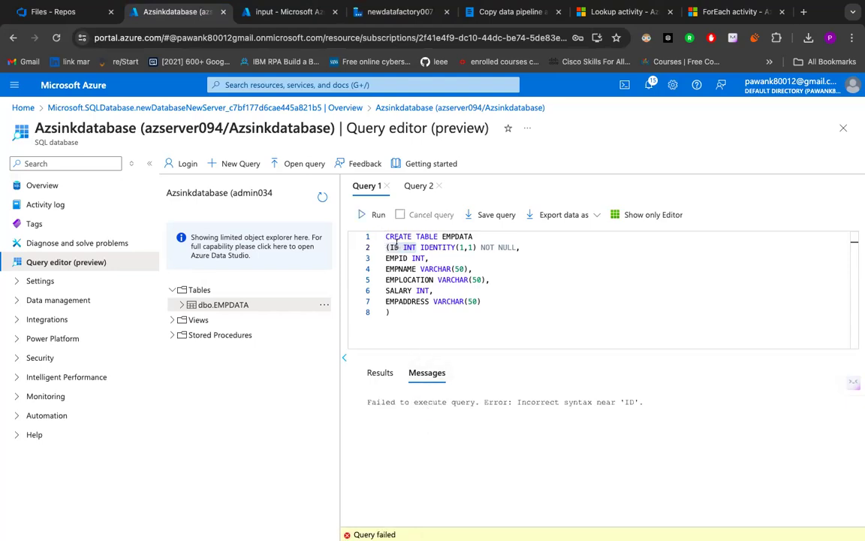
# - Compare the Query 2 results with the Query 1 script, and check the actions available for dbo.EMPDATA
pyautogui.click(417, 189)
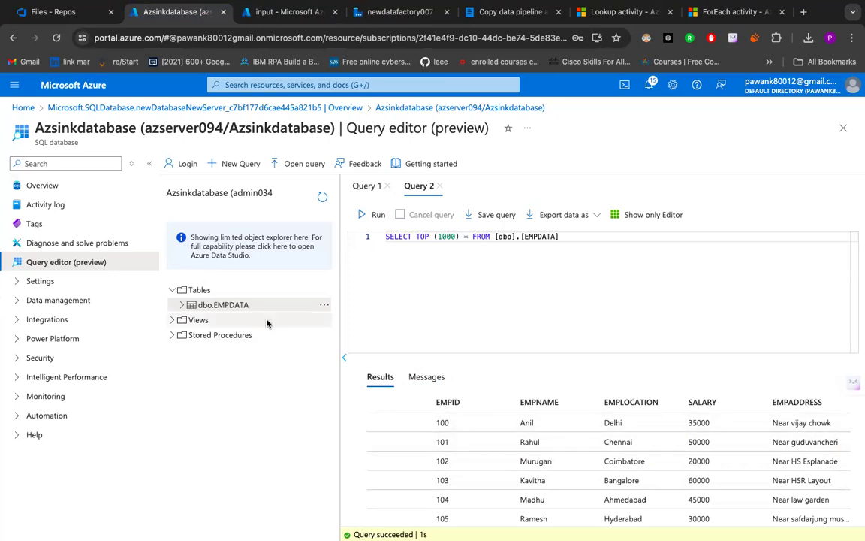
pyautogui.click(360, 186)
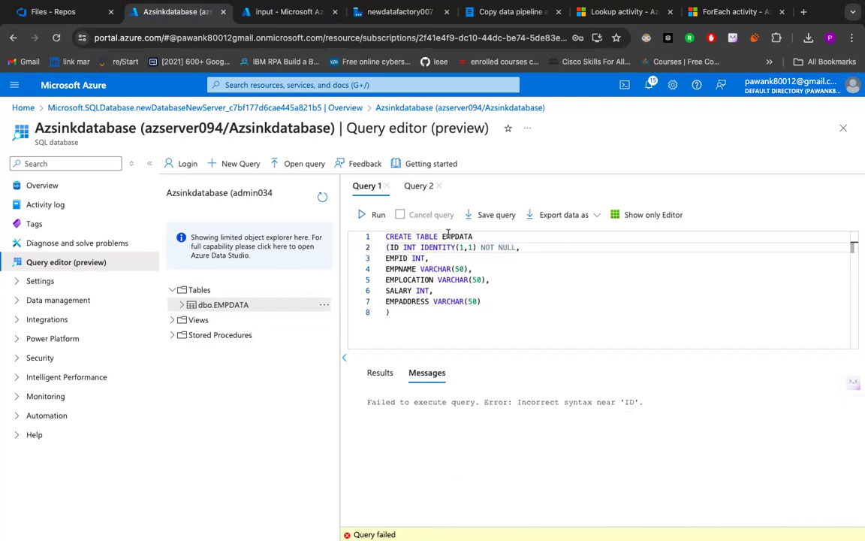
pyautogui.click(418, 187)
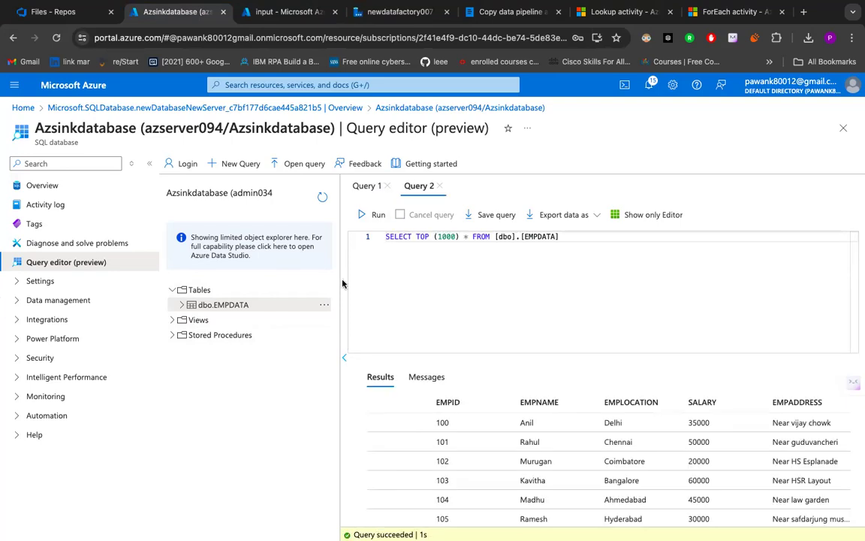
pyautogui.click(324, 304)
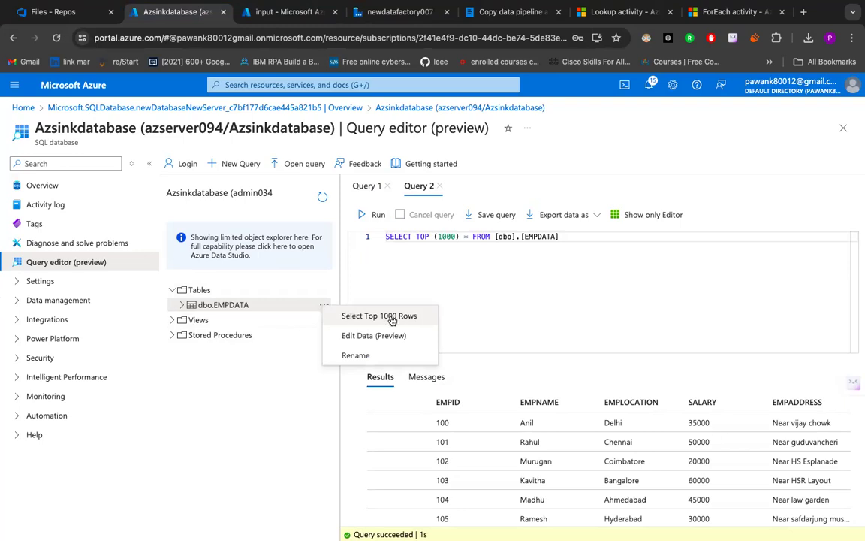
pyautogui.click(530, 339)
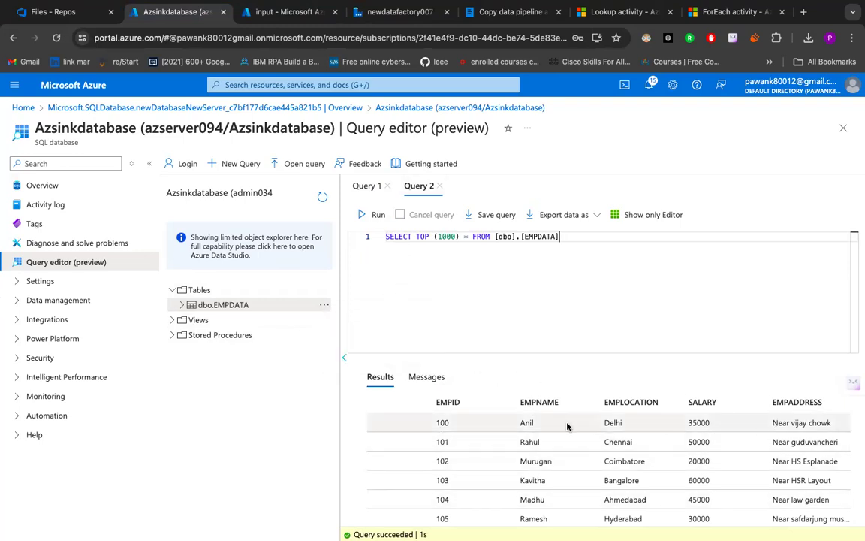
# - Return to pipeline1 in Data Factory, and highlight the word Source in the Whimsical copy data pipeline notes
pyautogui.click(284, 12)
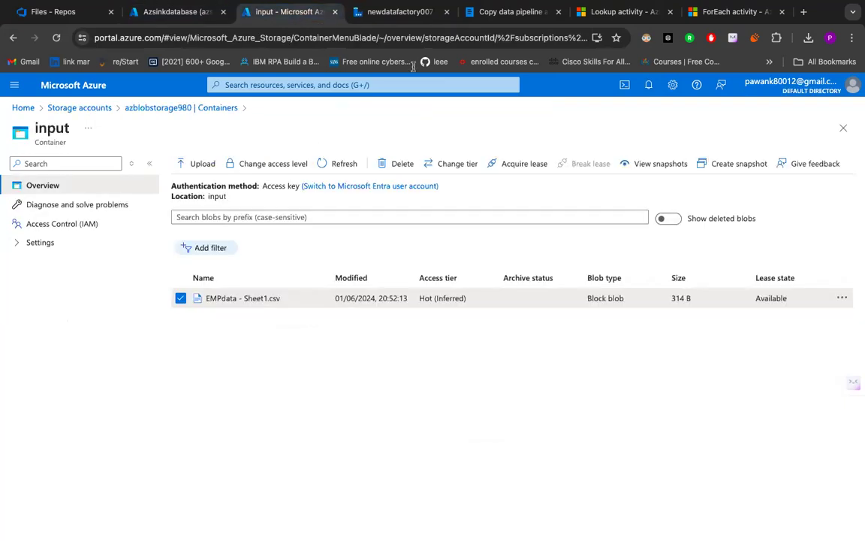
pyautogui.click(391, 12)
pyautogui.click(255, 129)
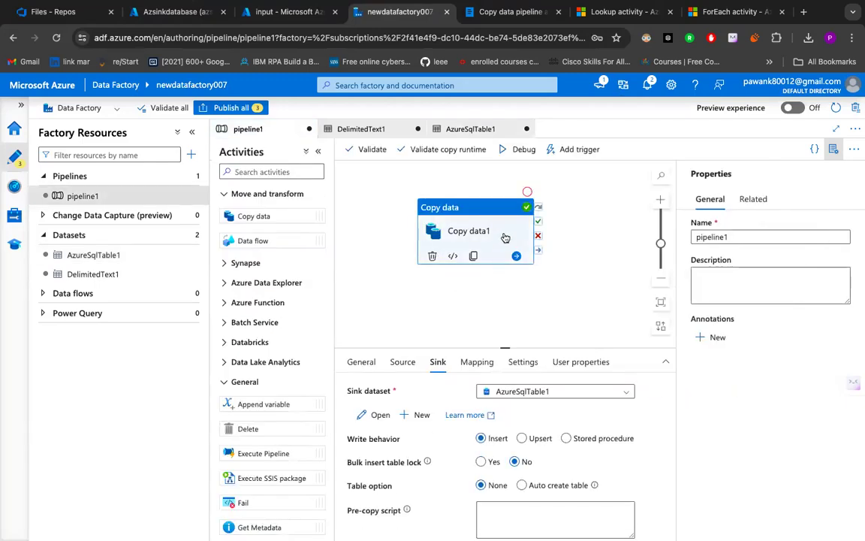
pyautogui.click(493, 21)
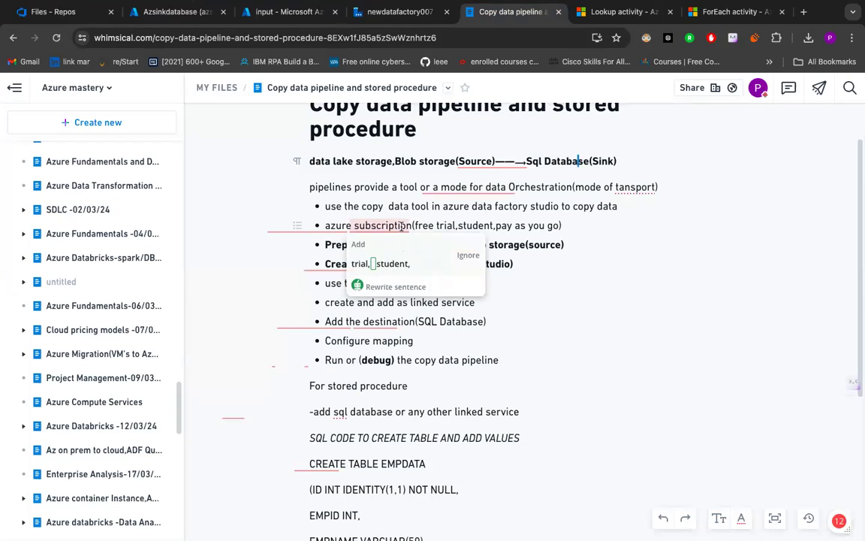
pyautogui.doubleClick(459, 161)
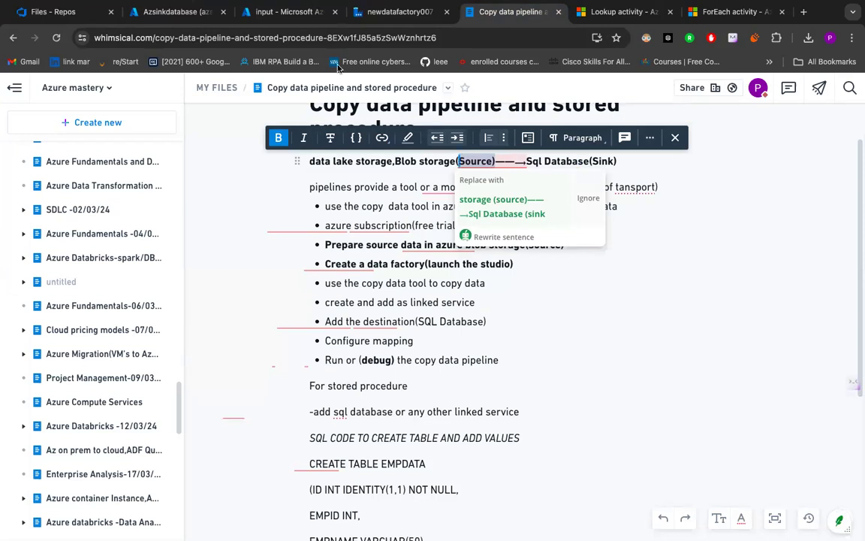
# - Compare the input container holding EMPdata - Sheet1.csv with the Azsinkdatabase queries and the sink settings of pipeline1
pyautogui.click(287, 11)
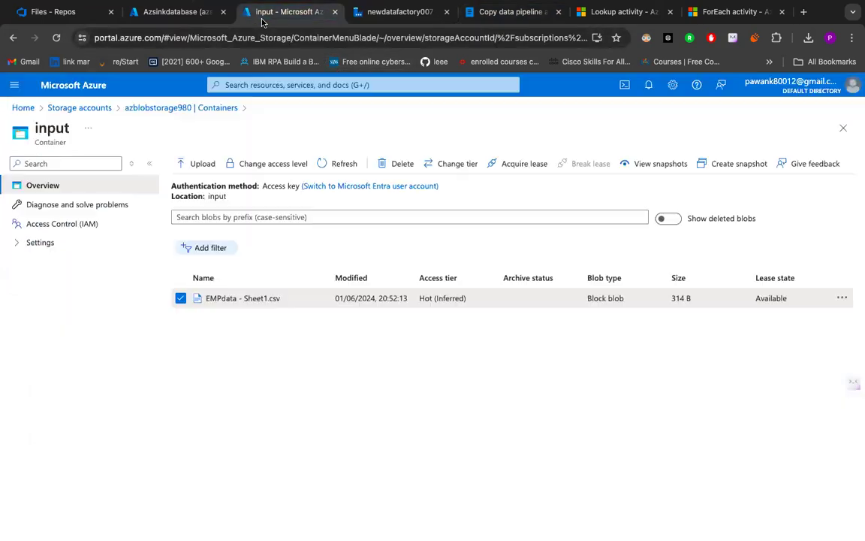
pyautogui.click(174, 13)
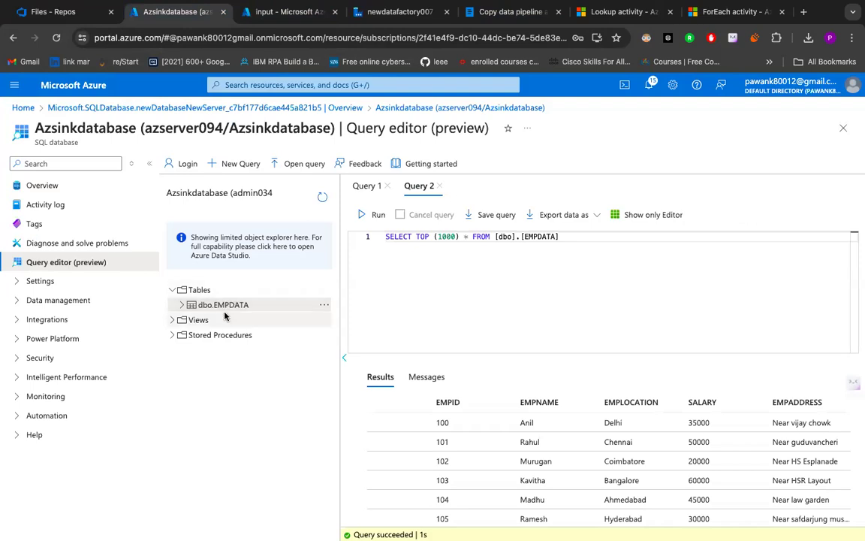
pyautogui.click(366, 186)
pyautogui.click(421, 185)
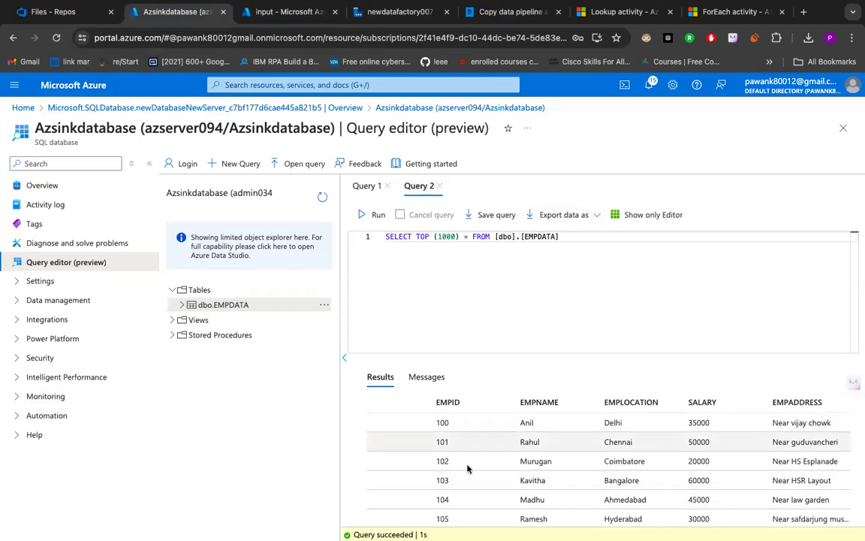
pyautogui.click(292, 14)
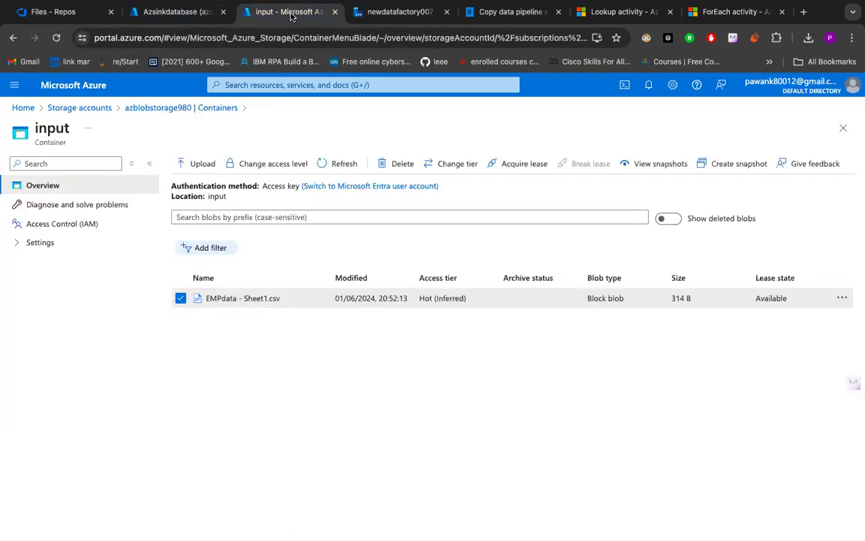
pyautogui.click(396, 12)
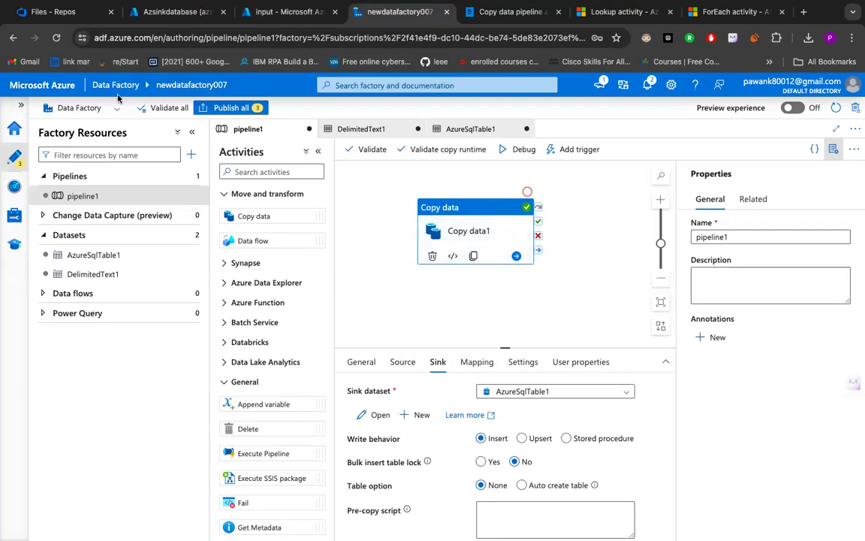
pyautogui.click(262, 15)
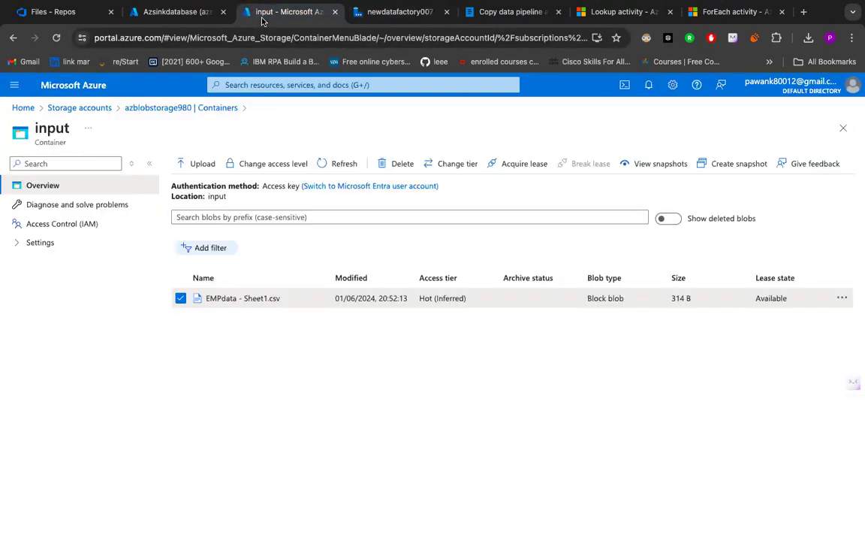
# - Select the whole CREATE TABLE EMPDATA script in Query 1 of the Azsinkdatabase query editor
pyautogui.click(176, 12)
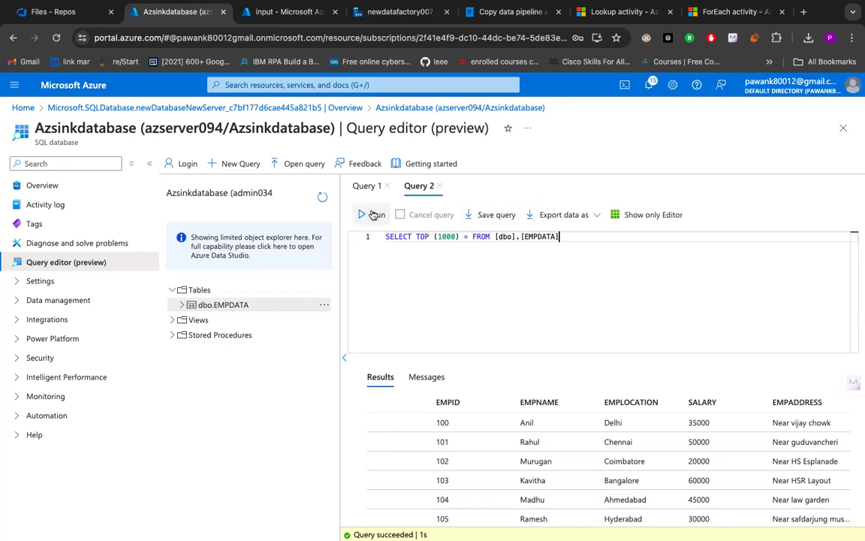
pyautogui.click(367, 185)
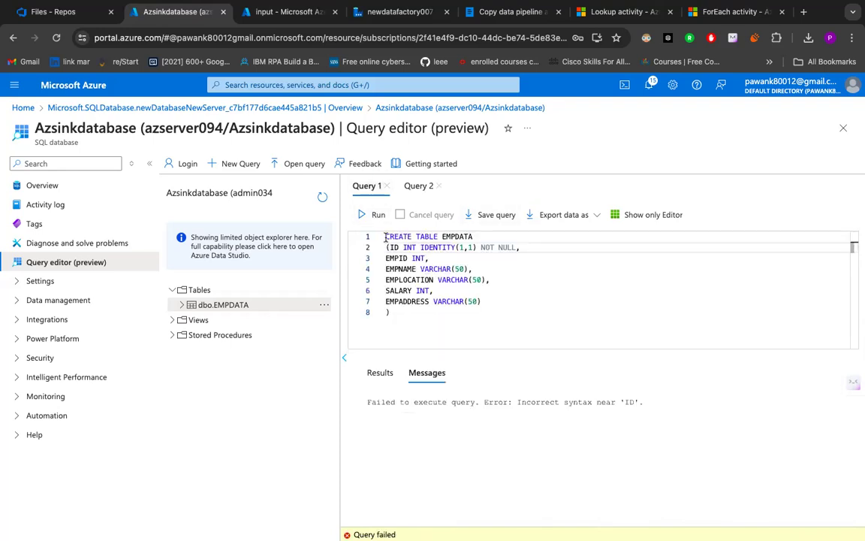
pyautogui.moveTo(385, 237); pyautogui.dragTo(446, 310)
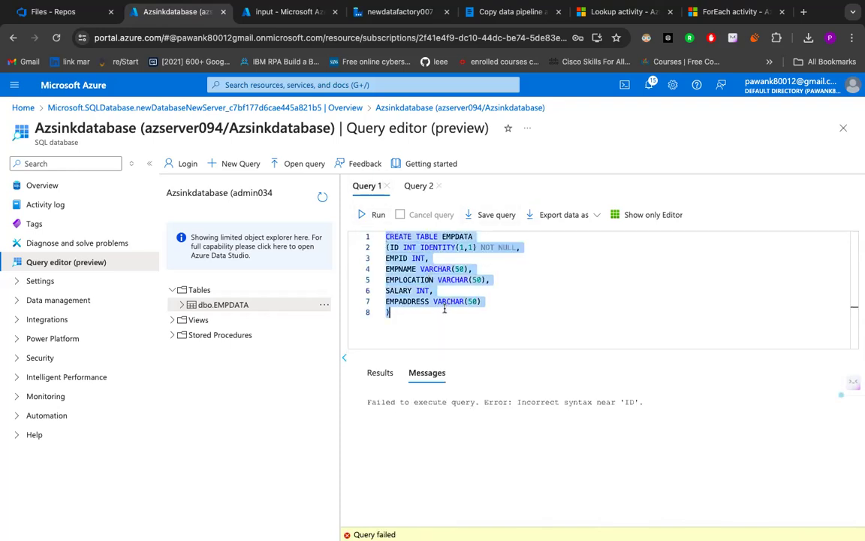
# - Generate a Select Top 1000 Rows query for dbo.EMPDATA, and try to run the CREATE TABLE EMPDATA script in Query 1
pyautogui.click(323, 305)
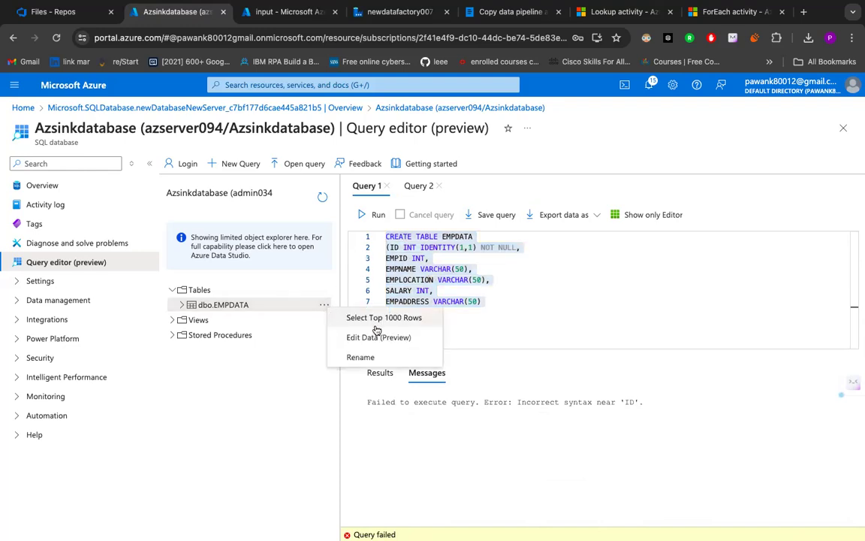
pyautogui.click(381, 314)
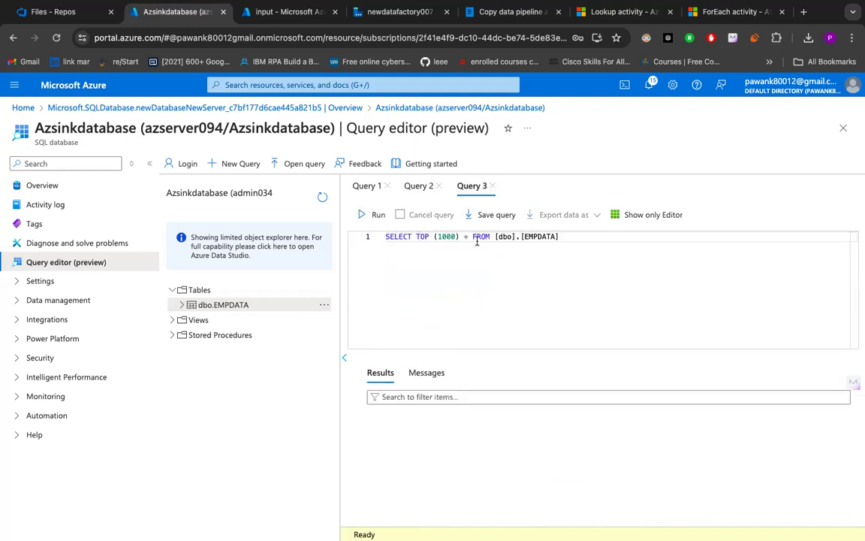
pyautogui.click(368, 196)
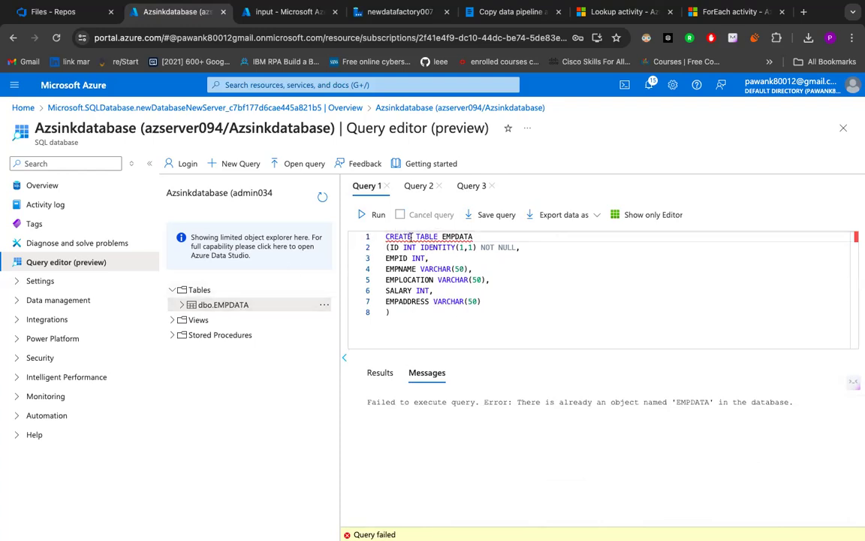
# - Compare the two generated EMPDATA select queries, and run SELECT TOP (1000) * FROM [dbo].[EMPDATA] in Query 3
pyautogui.click(471, 186)
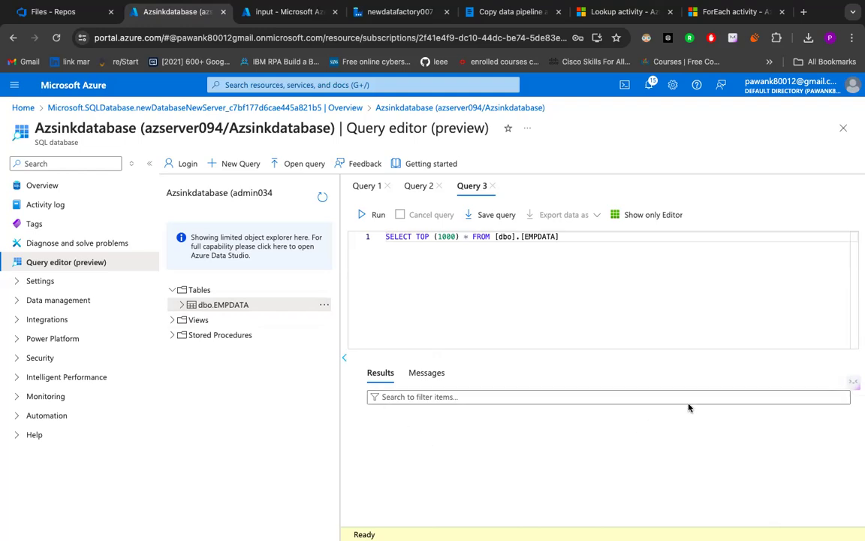
pyautogui.click(415, 186)
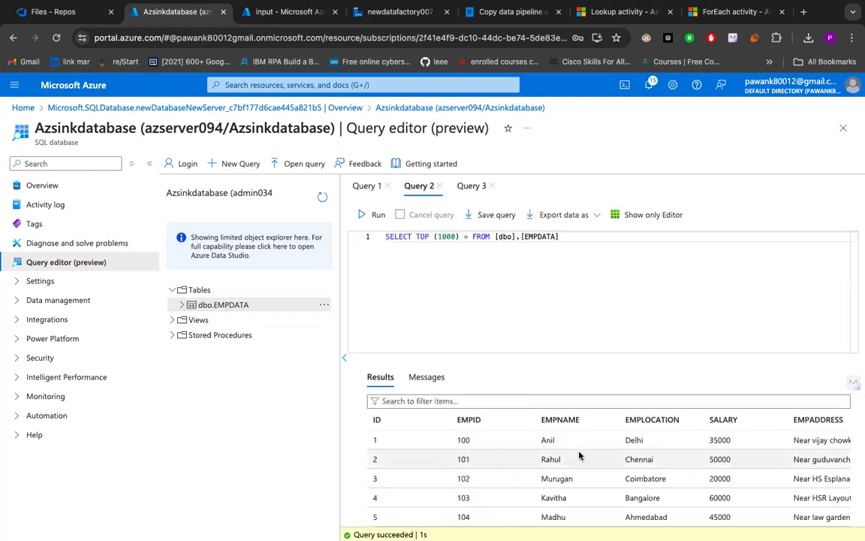
pyautogui.hscroll(2, 583, 460)
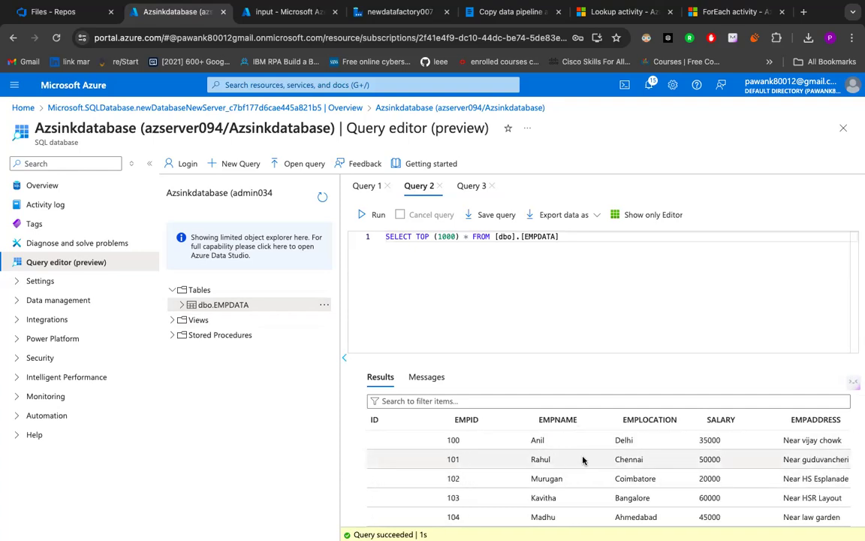
pyautogui.click(467, 188)
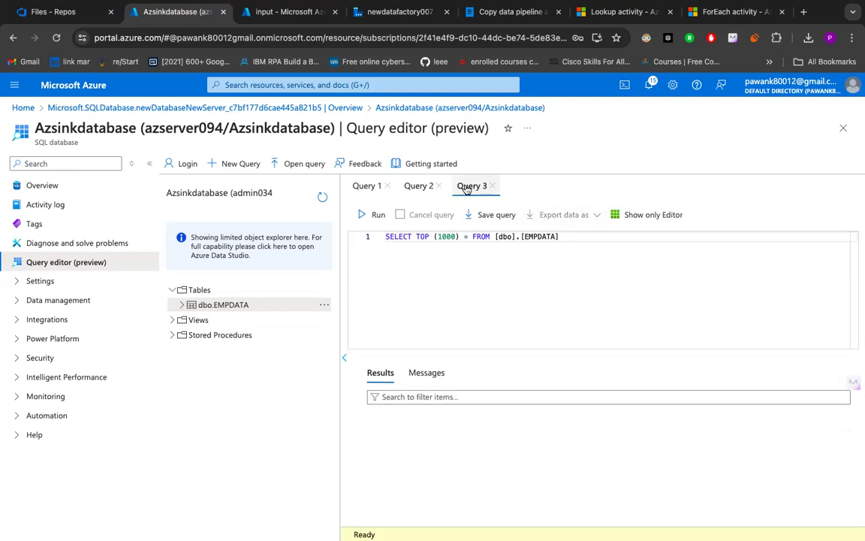
pyautogui.click(373, 214)
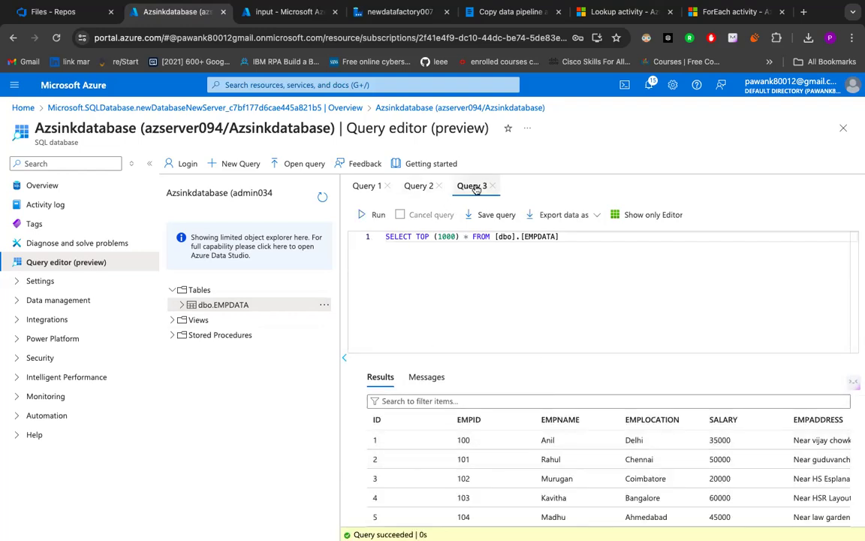
# - Review the input container, pipeline1's copy source settings, the Blob storage part of the Whimsical notes and the Azsinkdatabase query results
pyautogui.click(290, 14)
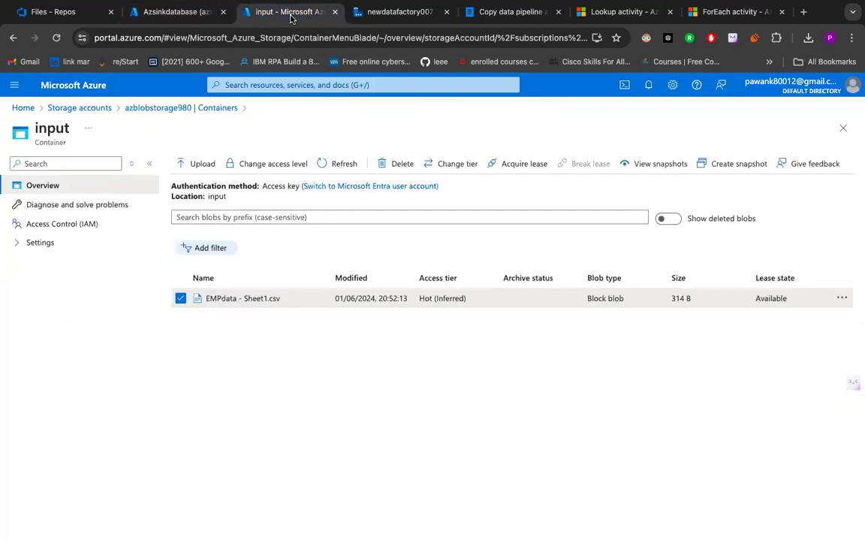
pyautogui.click(355, 15)
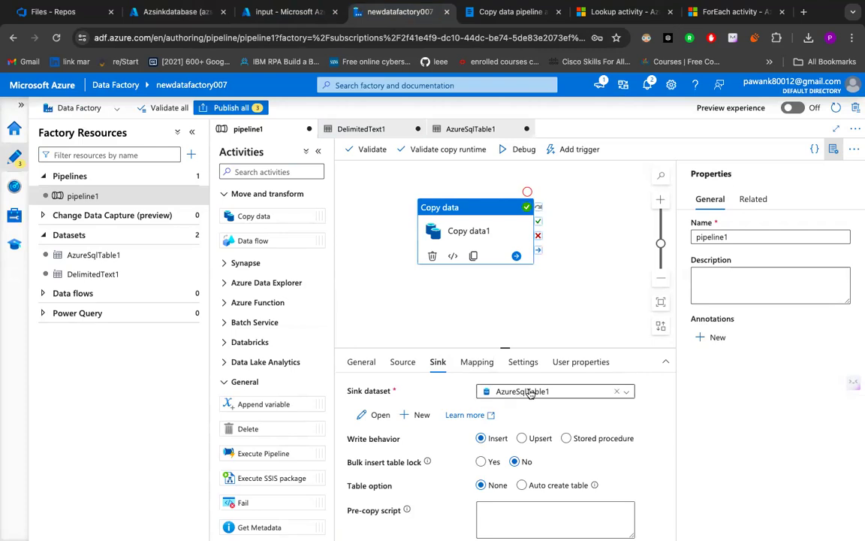
pyautogui.click(398, 362)
pyautogui.click(479, 14)
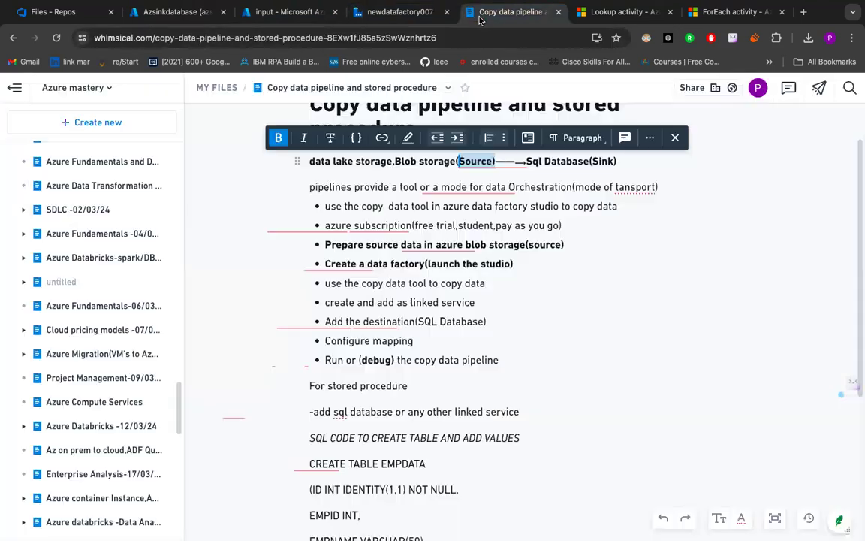
pyautogui.moveTo(395, 160); pyautogui.dragTo(377, 160)
pyautogui.scroll(-5, 376, 159)
pyautogui.scroll(3, 376, 159)
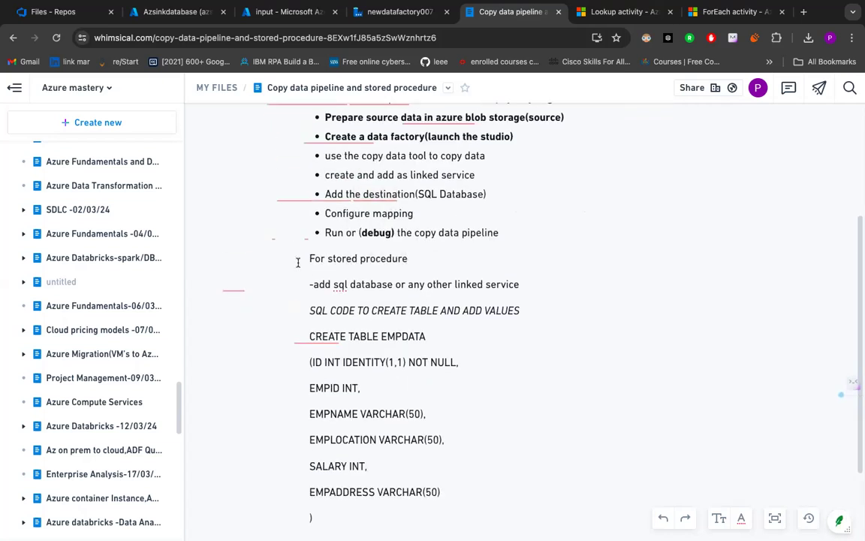
pyautogui.click(294, 13)
pyautogui.click(180, 13)
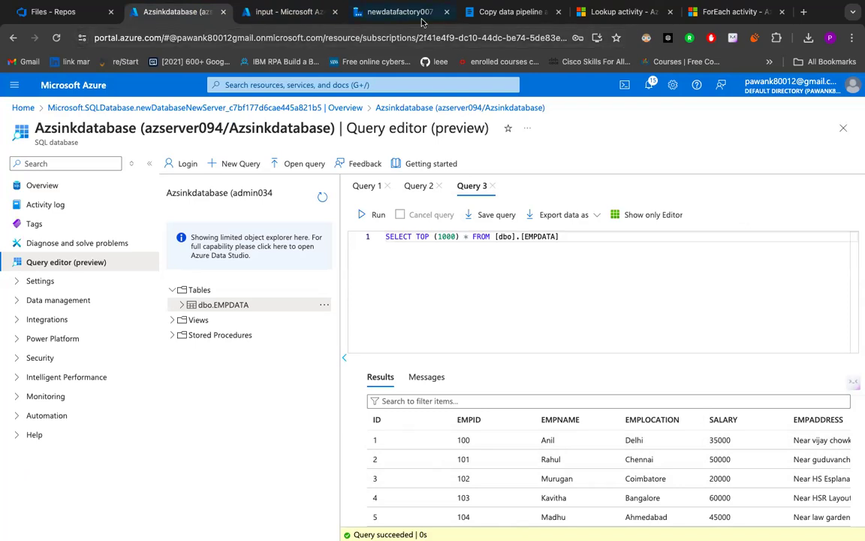
# - Switch to Whimsical and create a new blank doc titled "ForEach Activity"
pyautogui.click(504, 12)
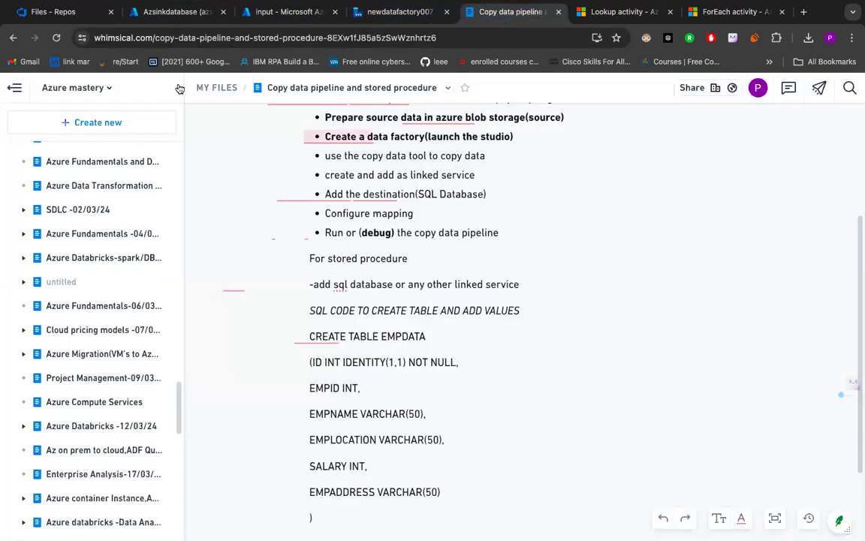
pyautogui.click(135, 127)
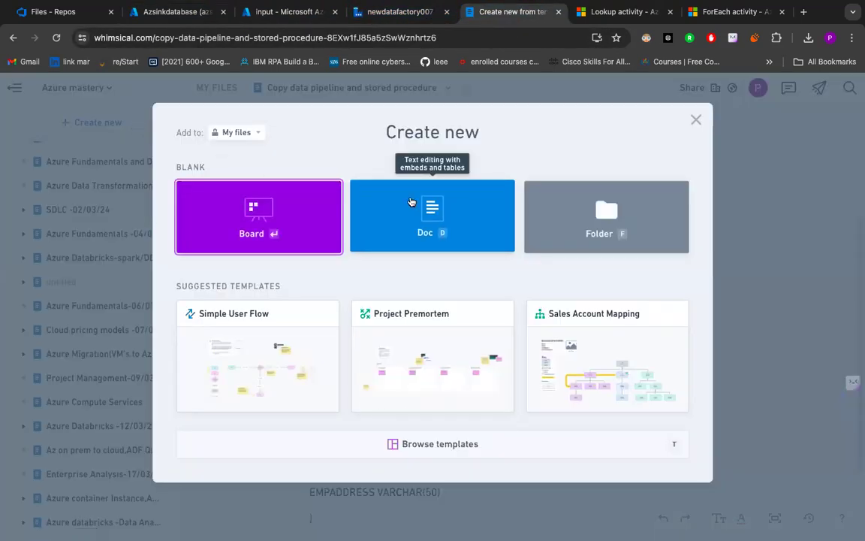
pyautogui.click(411, 202)
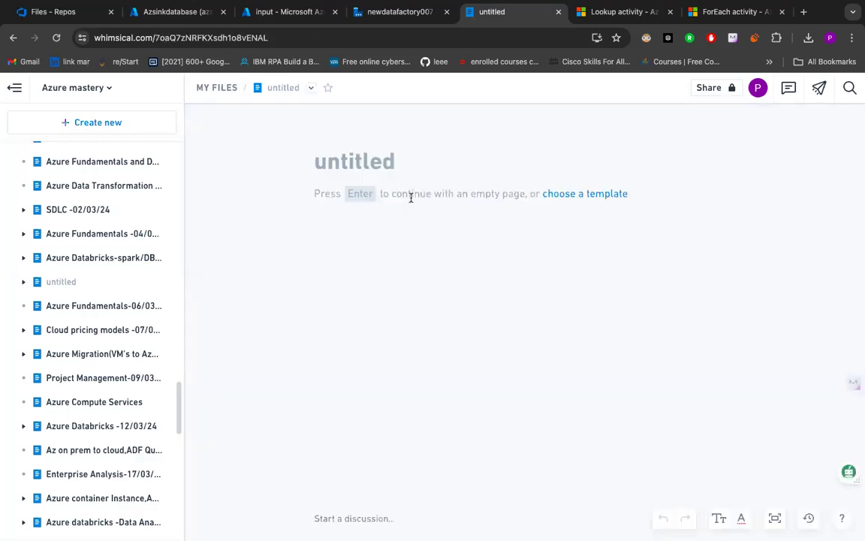
pyautogui.write('F')
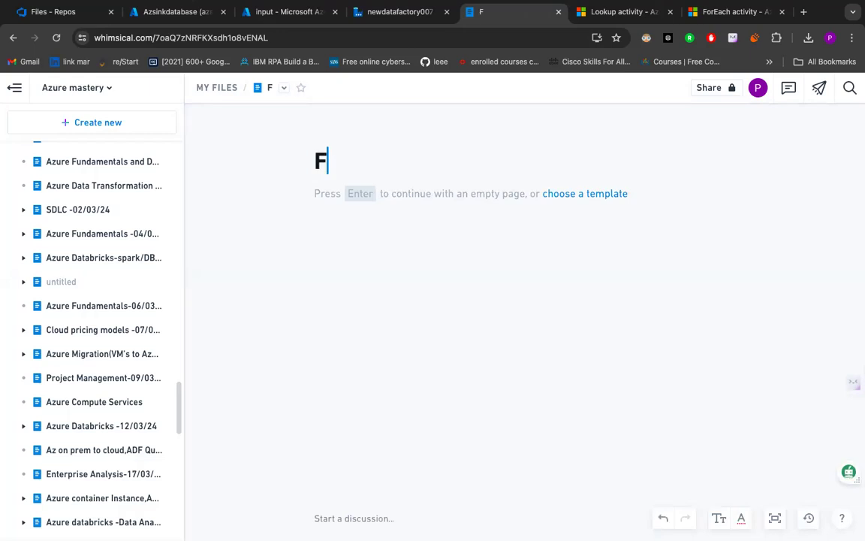
pyautogui.write('orE')
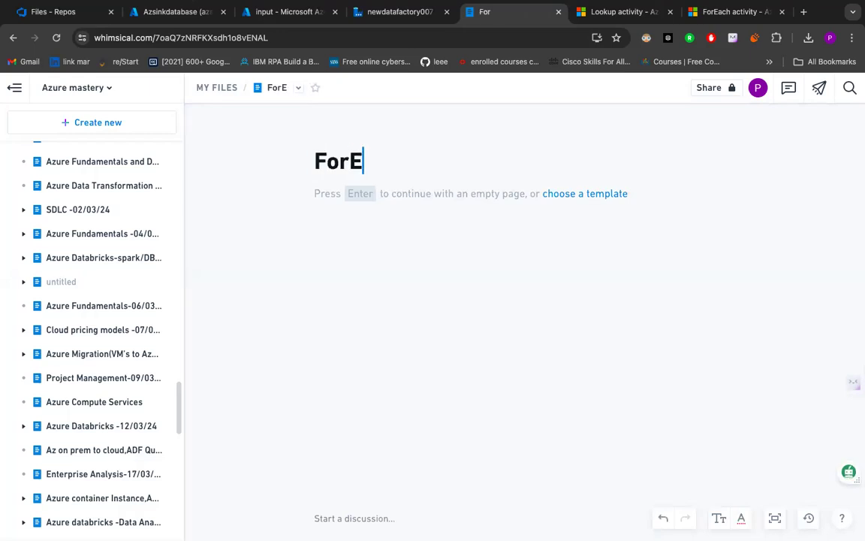
pyautogui.write('ach ')
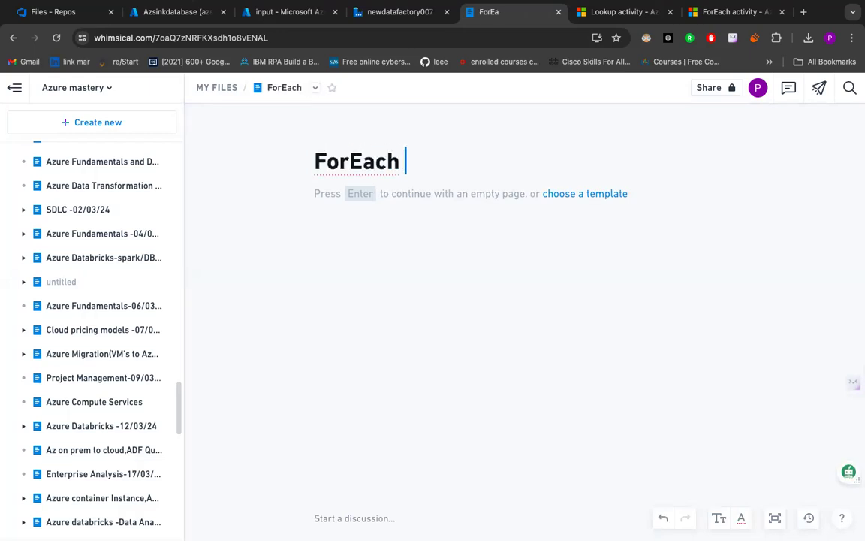
pyautogui.write('Ati')
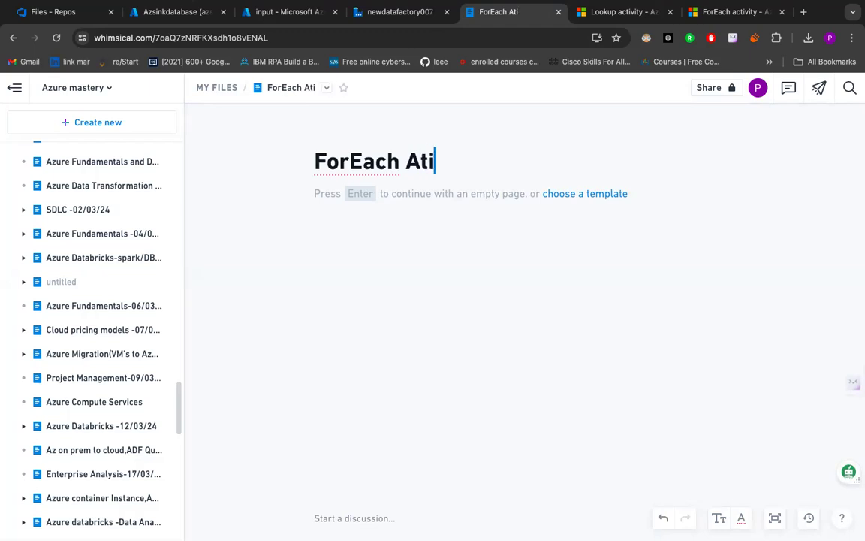
pyautogui.write('vity')
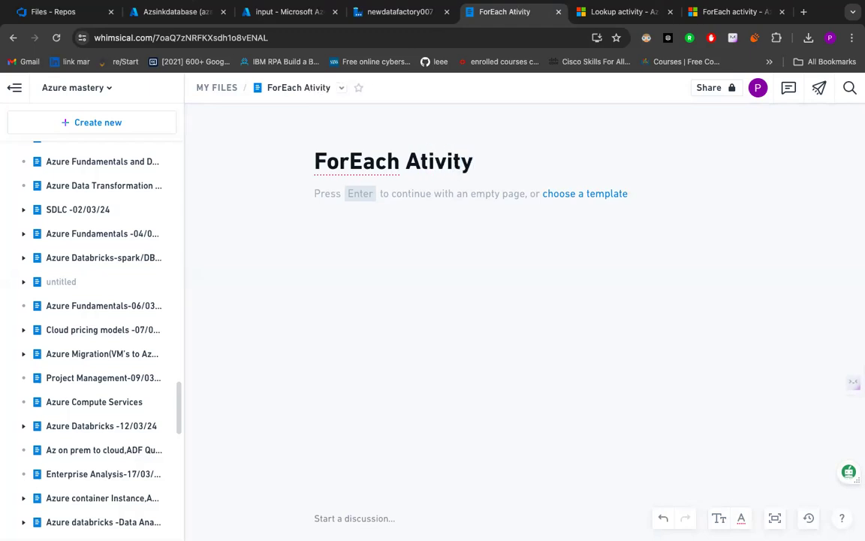
pyautogui.click(416, 162)
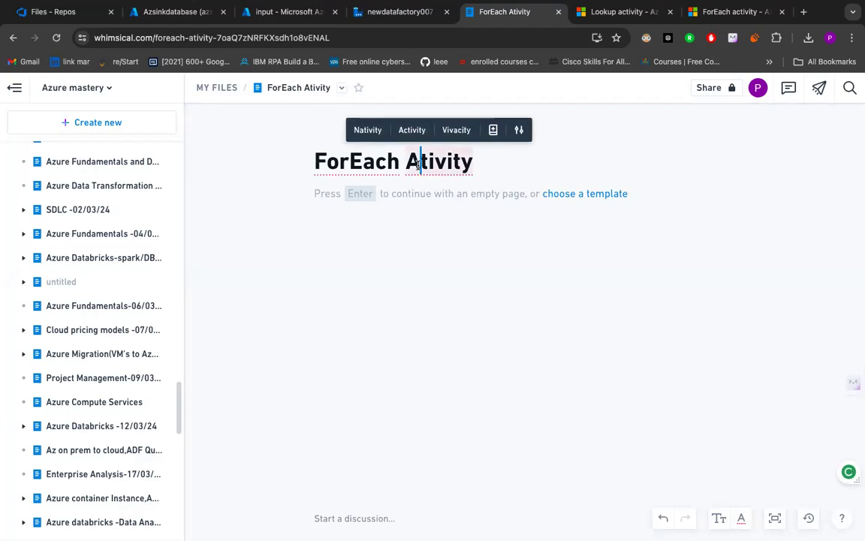
pyautogui.write('c')
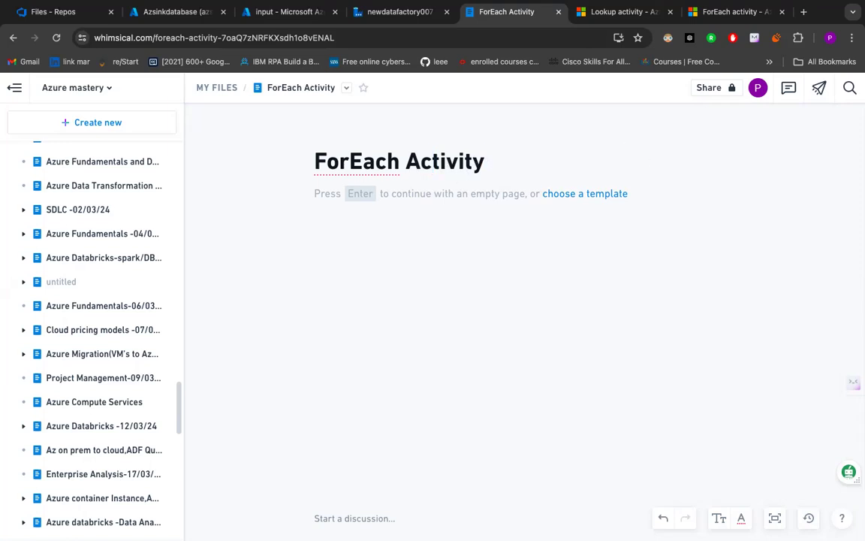
# - Begin the doc's body with the text "-This activity is used tp iterate over a collection"
pyautogui.press('Return')
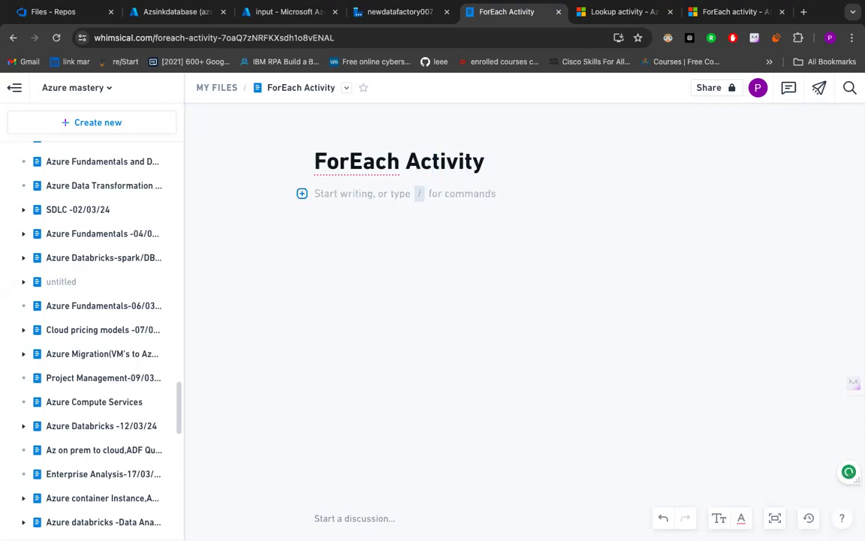
pyautogui.write('-T')
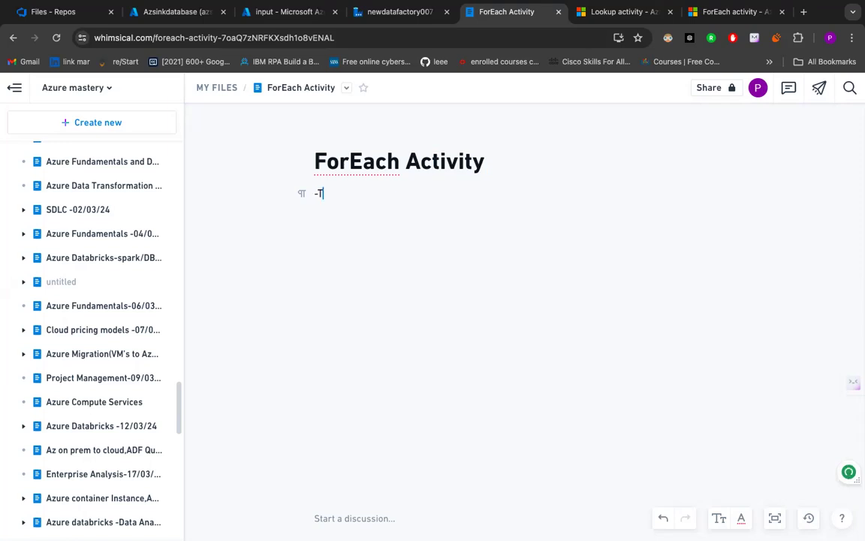
pyautogui.write('his activity is ud')
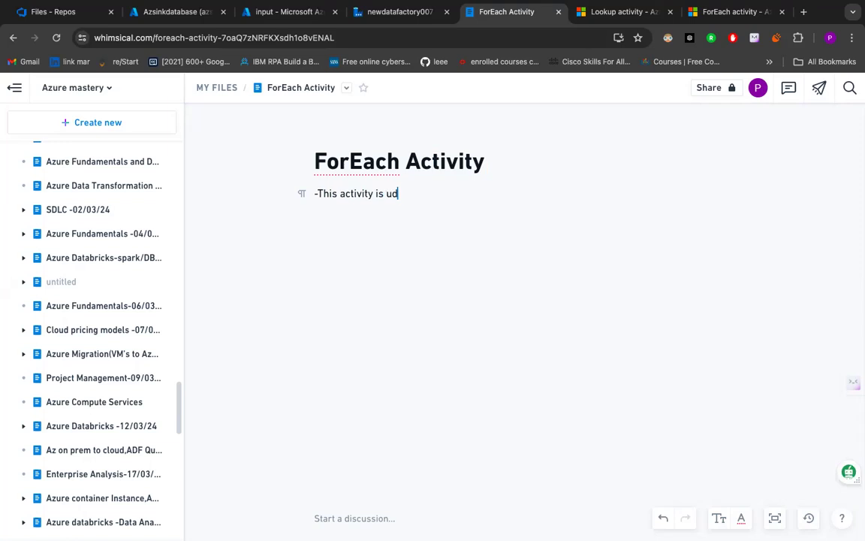
pyautogui.press('BackSpace')
pyautogui.write('sed tp iterate over a col')
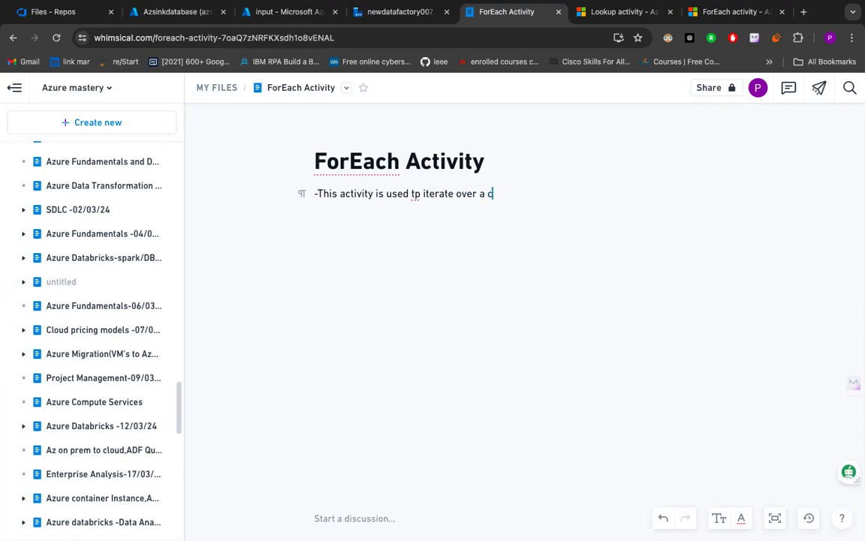
pyautogui.write('lection and exe')
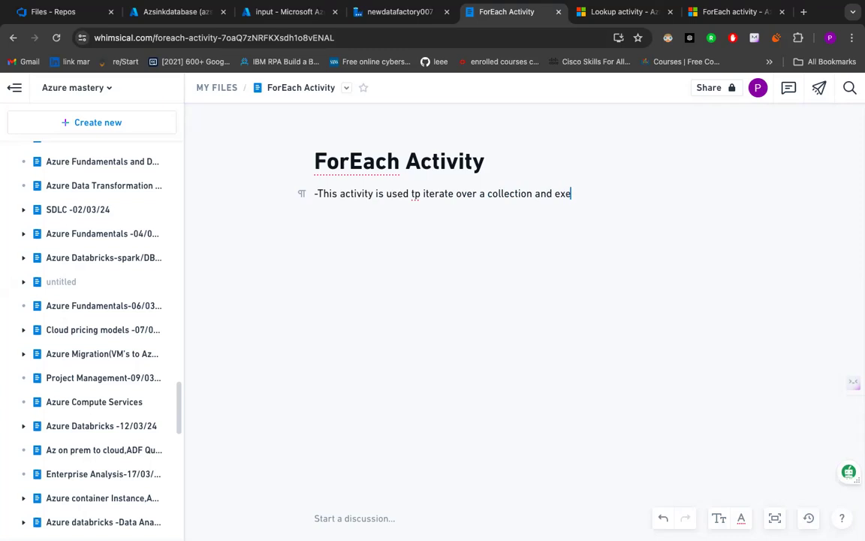
pyautogui.write('cute specific ativiti')
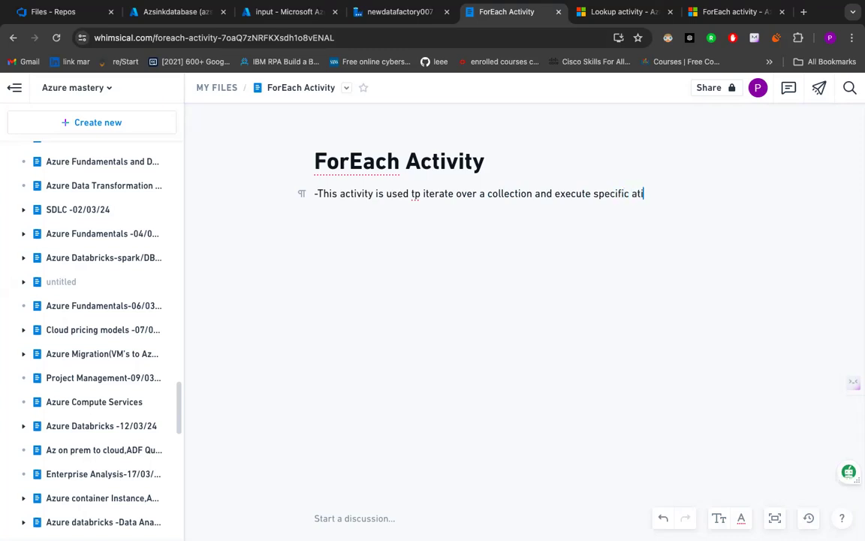
pyautogui.write('es in a loop')
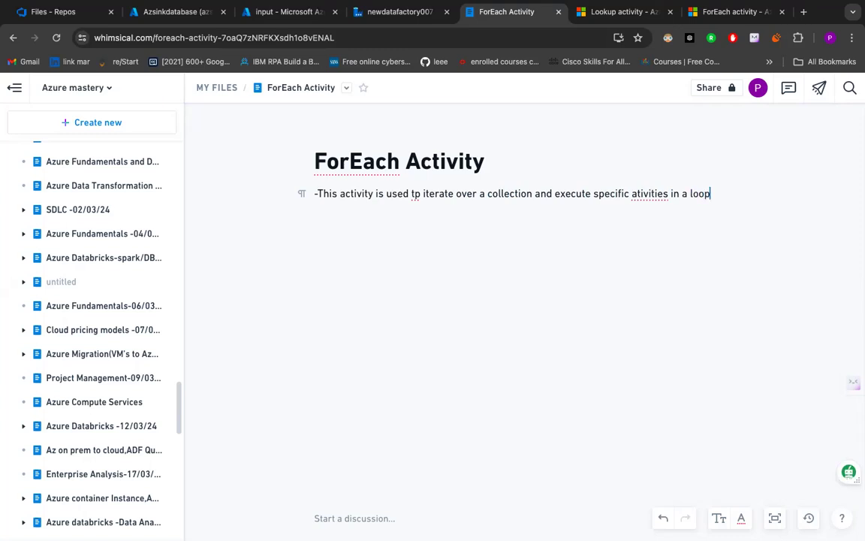
# - Correct the misspelled words "ativities" and "tp" in the body sentence to "activities" and "to"
pyautogui.click(642, 194)
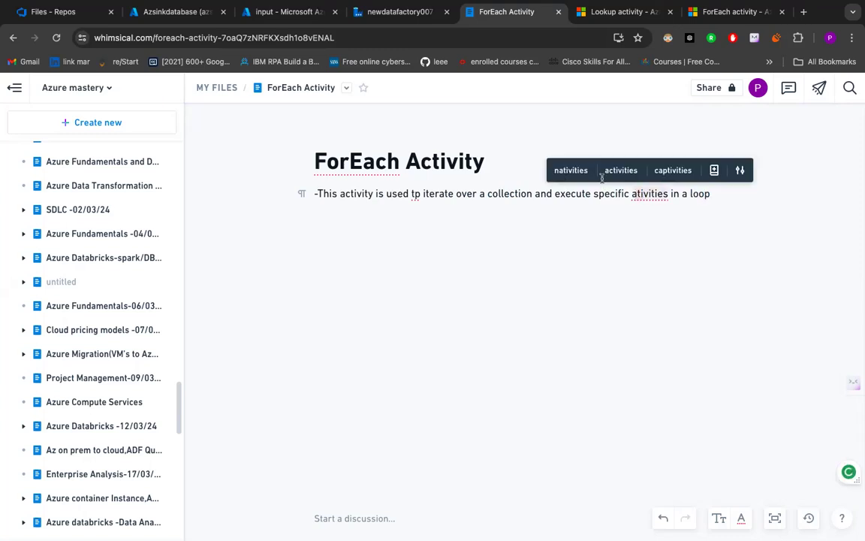
pyautogui.click(618, 171)
pyautogui.click(417, 196)
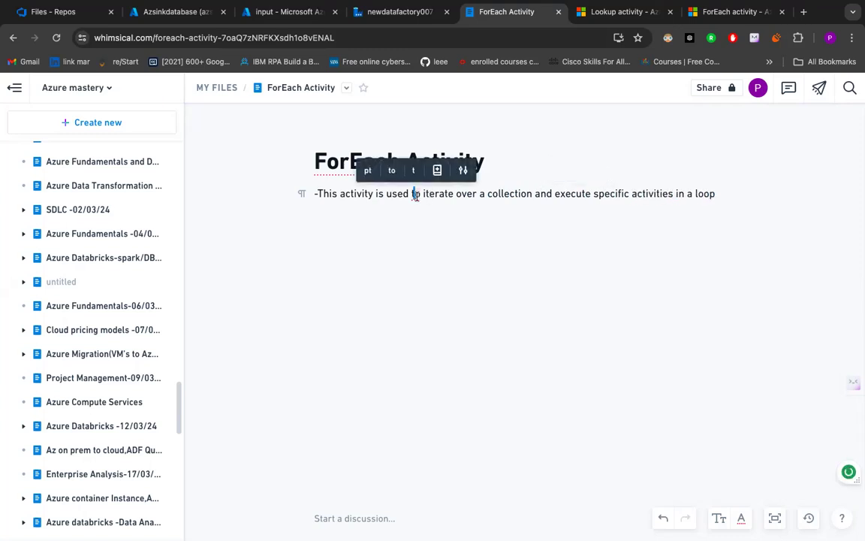
pyautogui.click(391, 172)
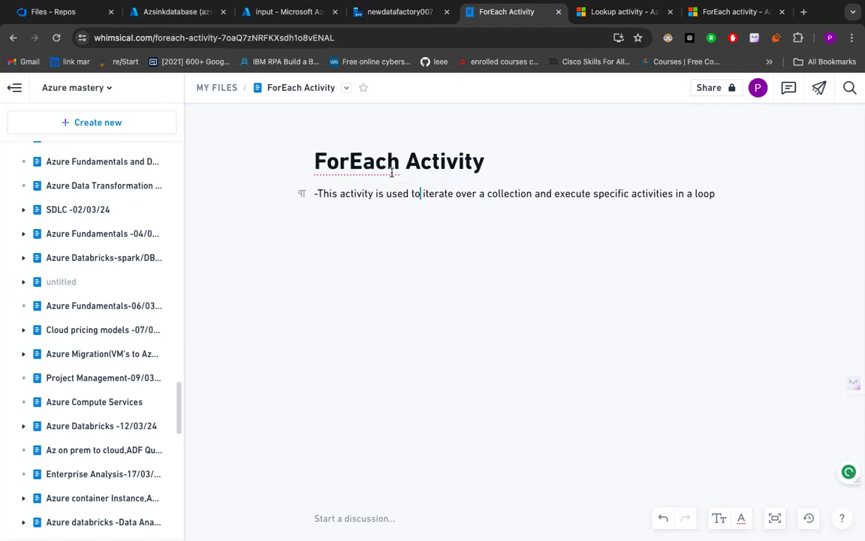
# - End the body sentence with a period, add an empty line below it, and turn the sentence into a bullet point
pyautogui.click(720, 194)
pyautogui.write('.')
pyautogui.press('Return')
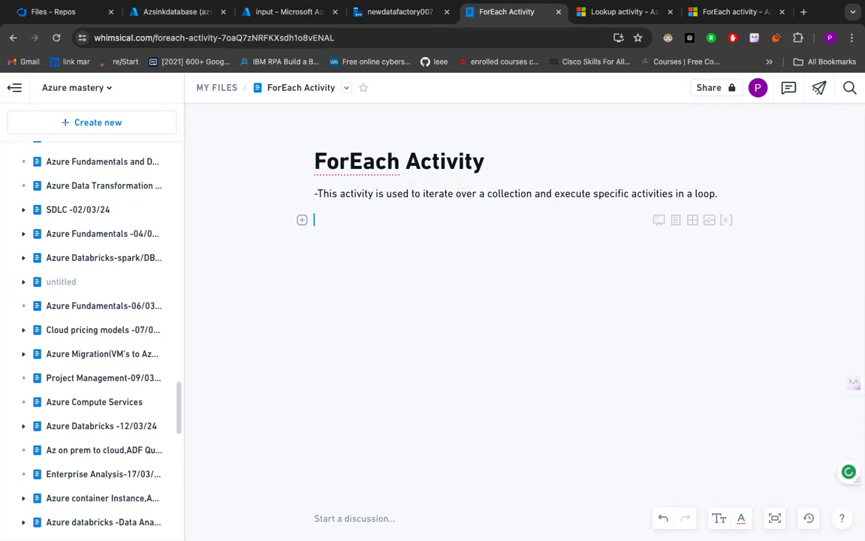
pyautogui.click(320, 194)
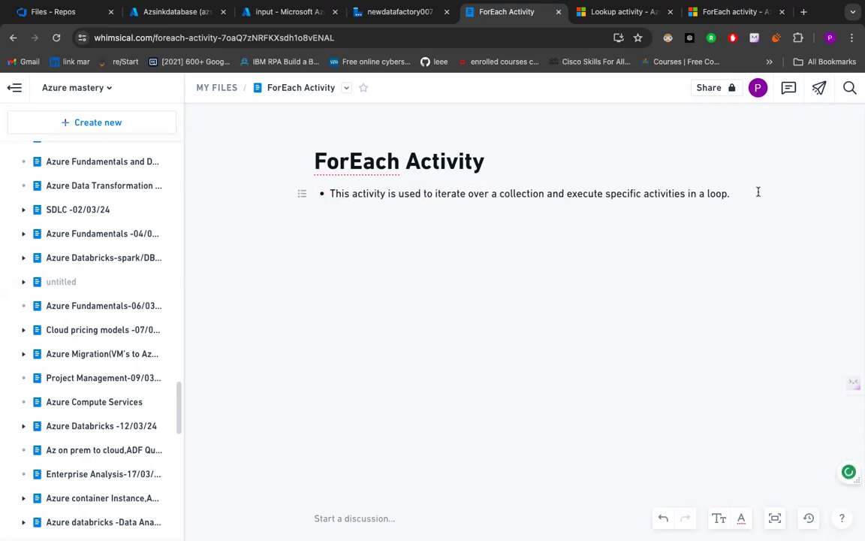
# - Start a paragraph below the bullet point with the text "The loop implementation is done"
pyautogui.press('Down')
pyautogui.write('The loop')
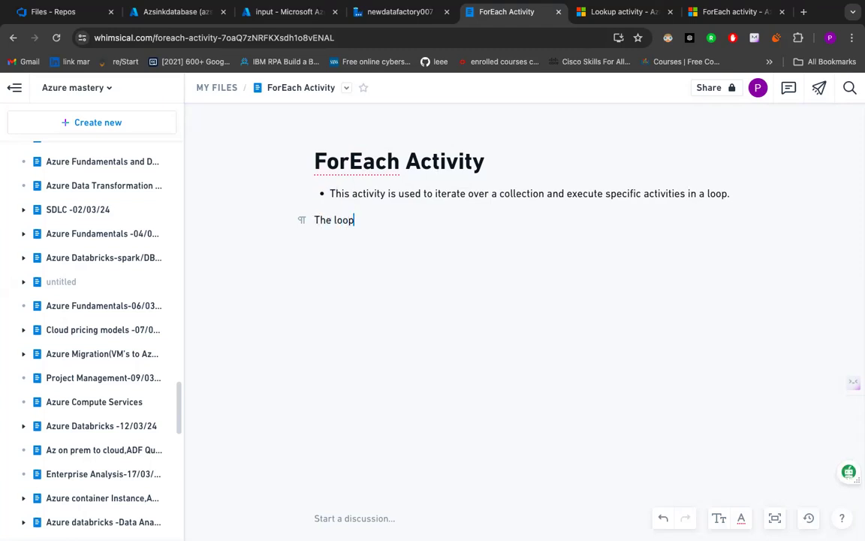
pyautogui.write(' implementat')
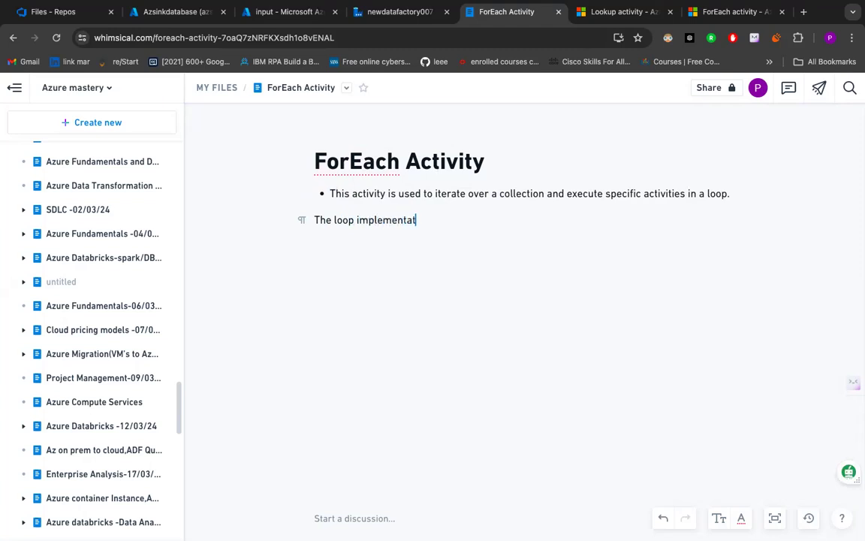
pyautogui.write('ion is done us')
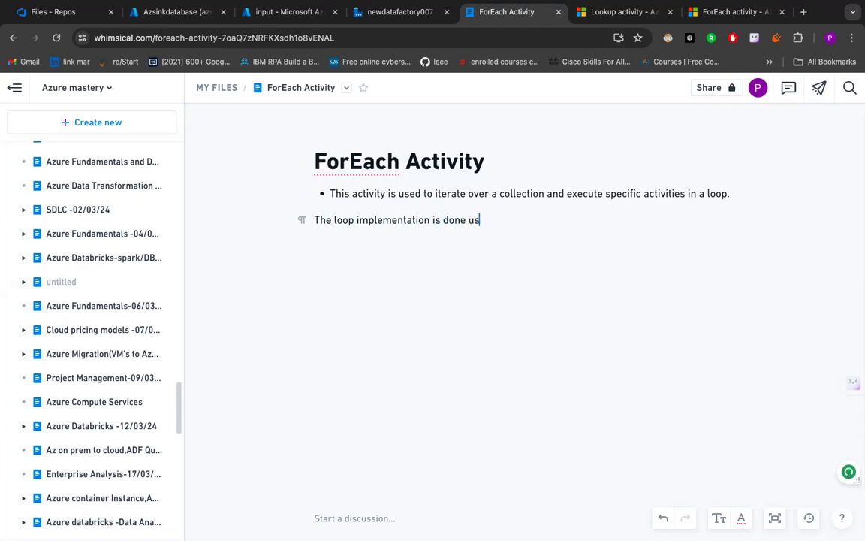
pyautogui.write('ing this foreach a')
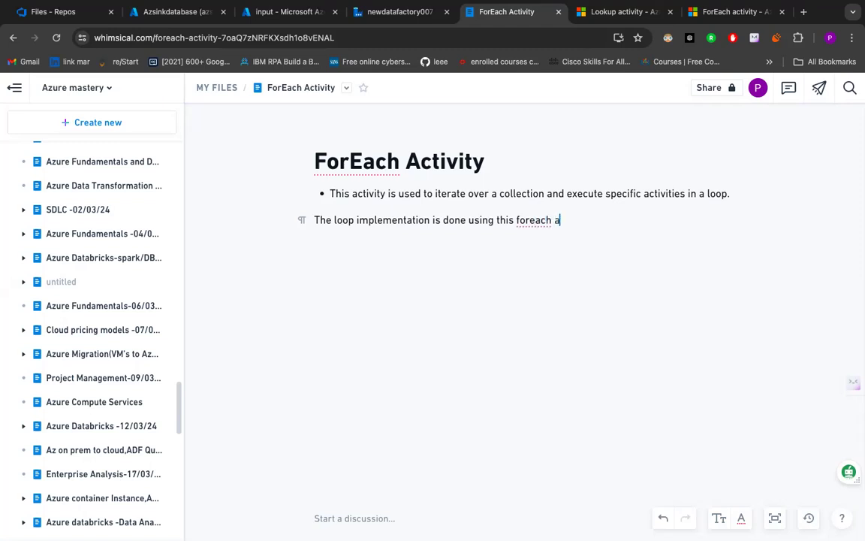
# - Continue the paragraph about the loop implementation with "using this foreach activity"
pyautogui.write('ctivity and is')
# - Extend the loop implementation sentence with "and is similar foreach looping structure"
pyautogui.write('similar')
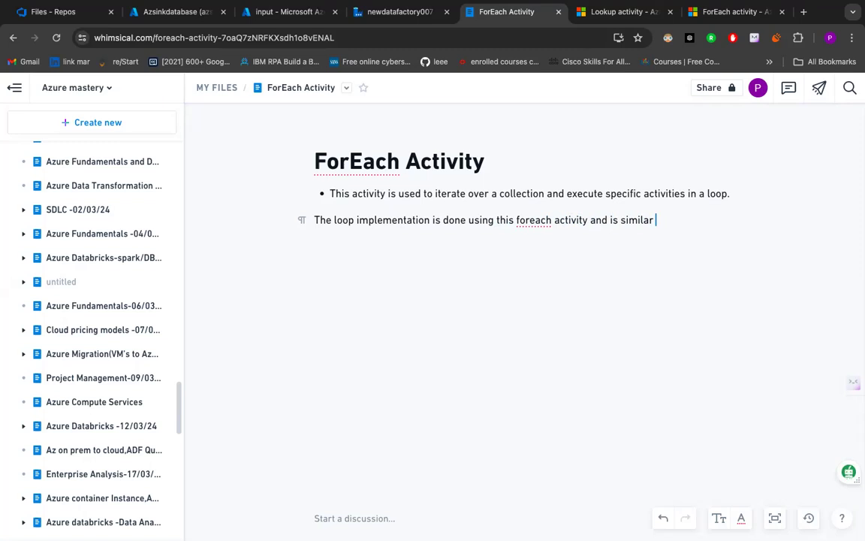
pyautogui.write('for')
pyautogui.write('each ')
pyautogui.write('(')
pyautogui.write('ooping')
pyautogui.write(' structu')
pyautogui.write('re ')
pyautogui.write('in')
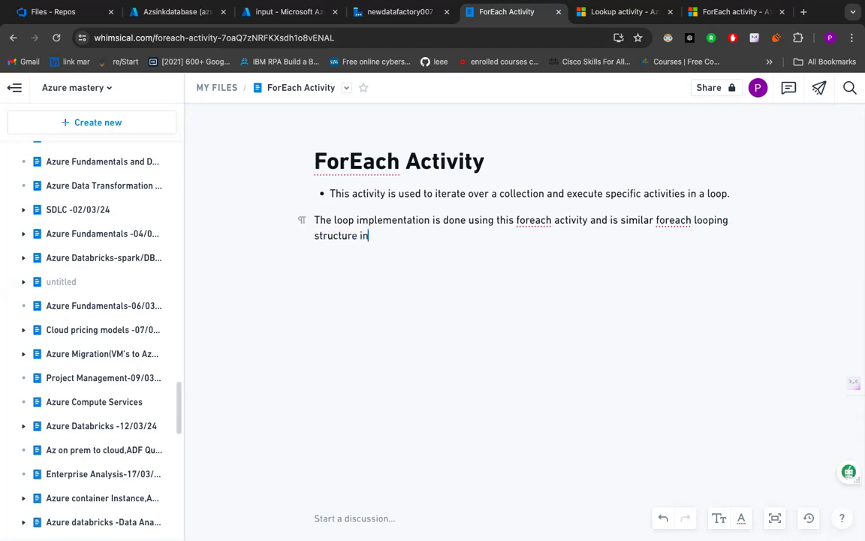
pyautogui.write(' programming ')
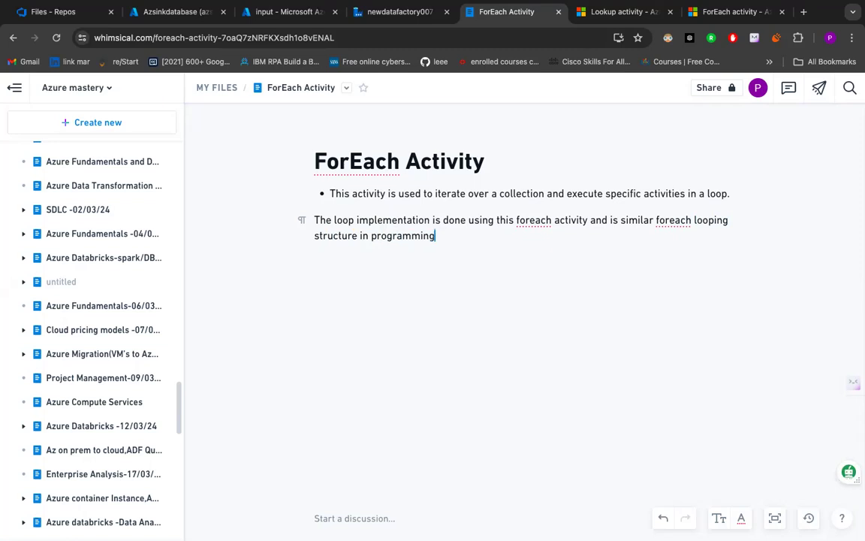
pyautogui.write('languages like ')
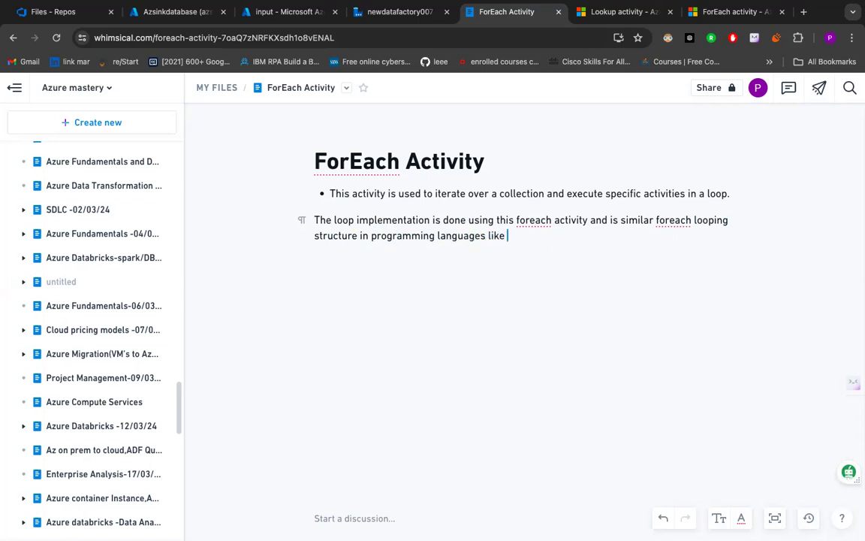
pyautogui.write('javascript')
# - Finish the sentence with "in programming languages like javascript." and start a new paragraph below it
pyautogui.press('Return')
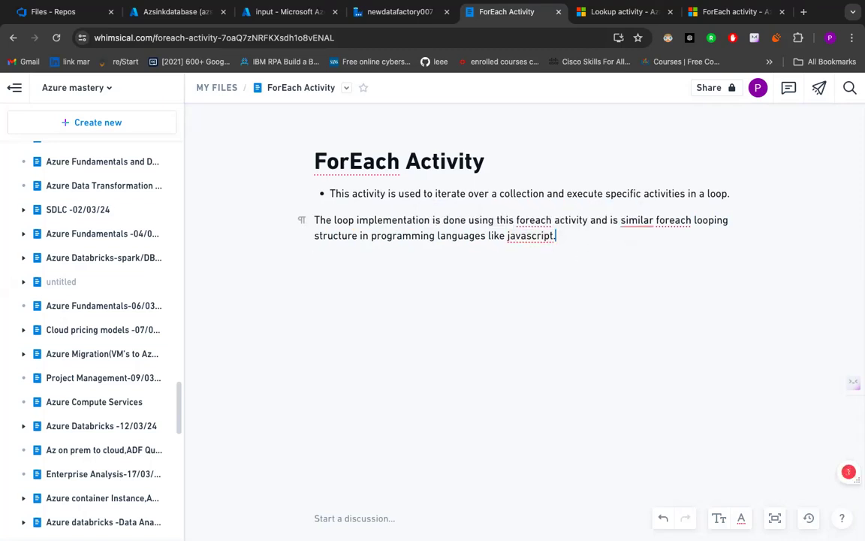
# - Add a line reading "Azure storage" below the paragraph and start one empty line beneath it
pyautogui.write('Azure st')
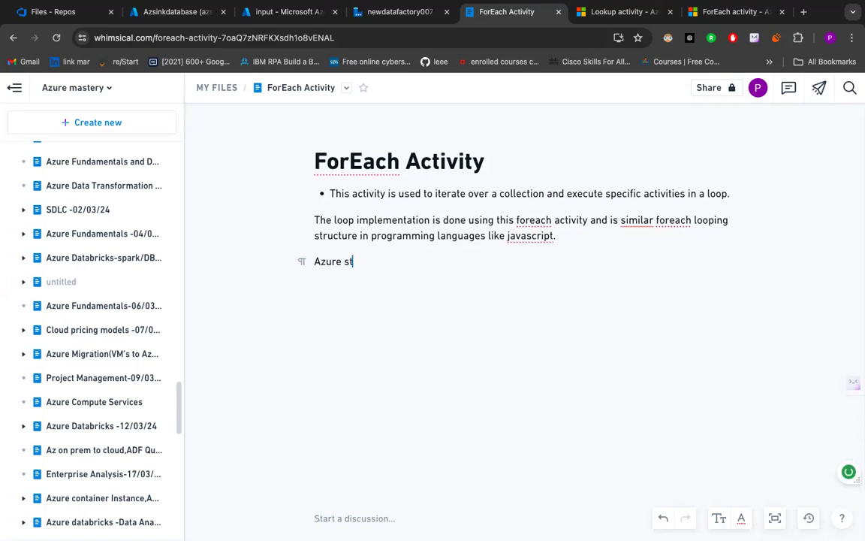
pyautogui.write('orage')
pyautogui.press('Return')
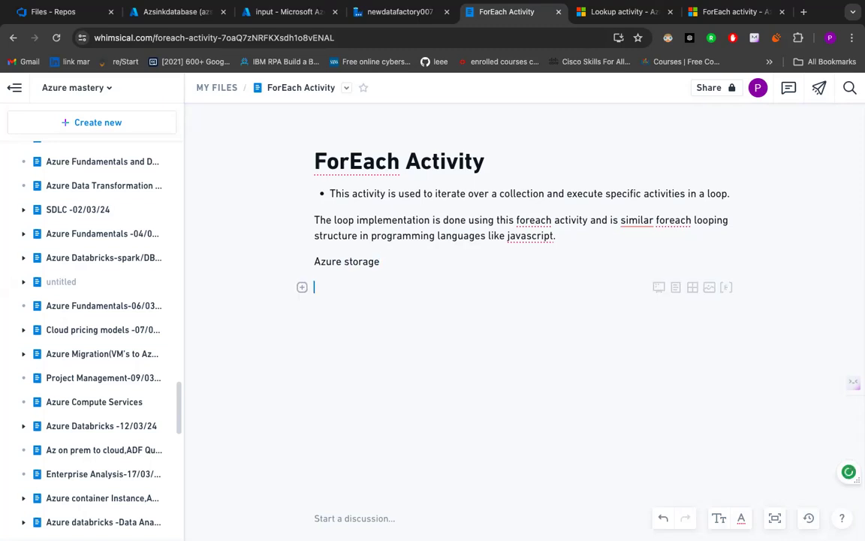
pyautogui.press('Return')
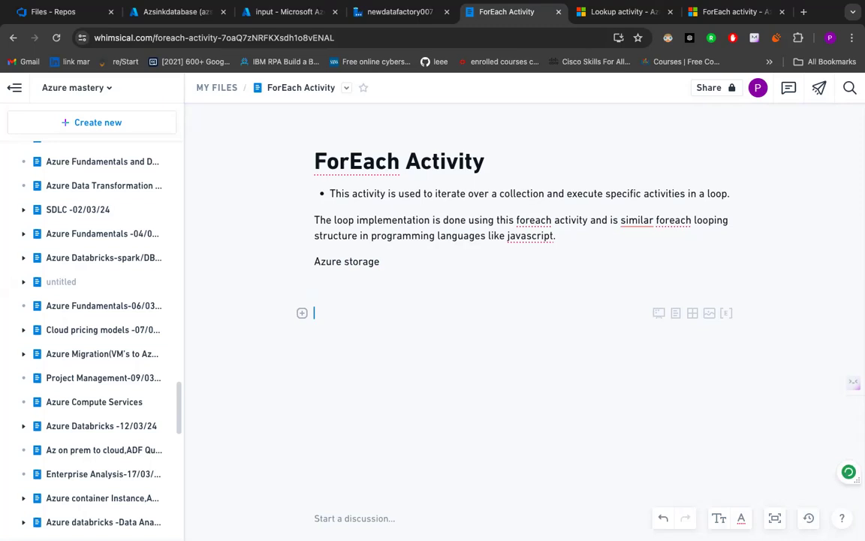
pyautogui.press('BackSpace')
pyautogui.press('BackSpace')
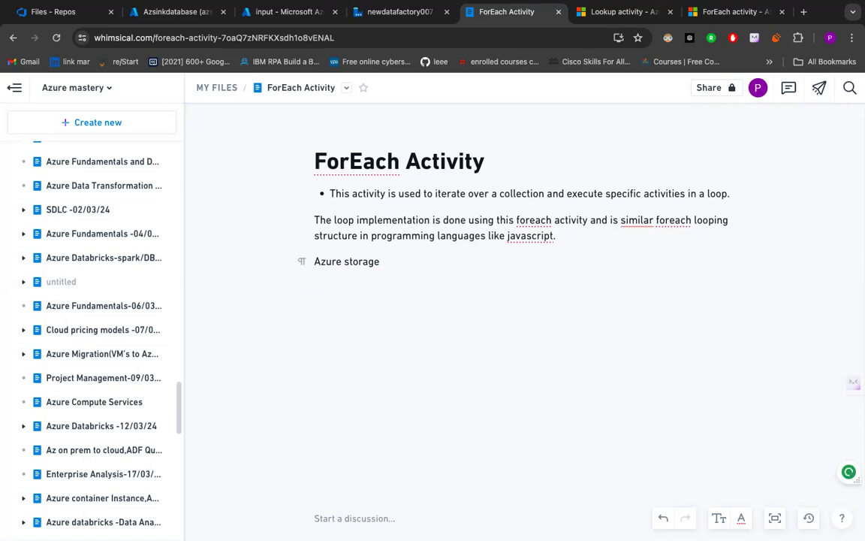
pyautogui.press('Return')
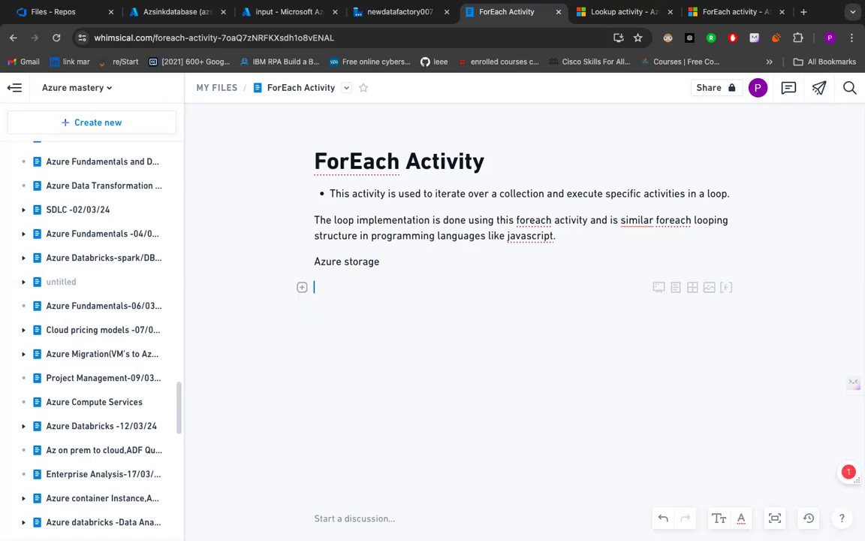
# - Write "Cars_collection" on the line below "Azure storage", followed by a long dashed arrow
pyautogui.write('Cars_')
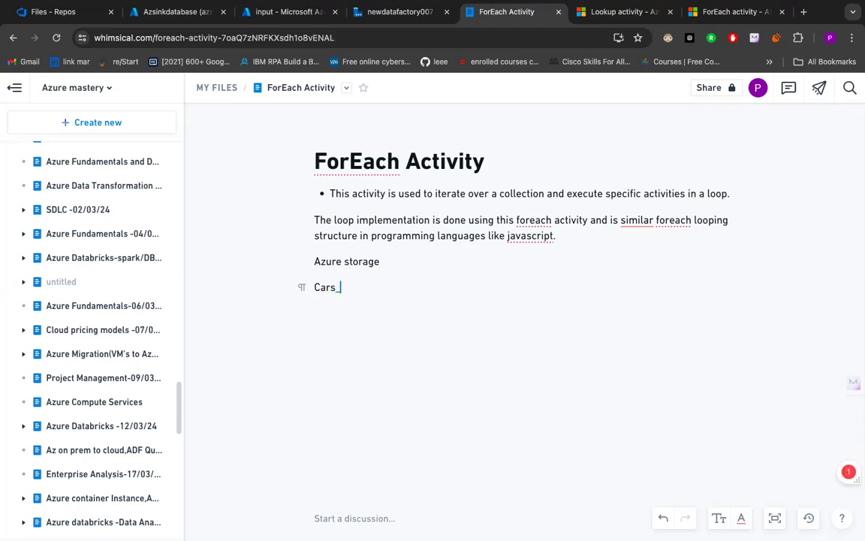
pyautogui.write('collectio')
pyautogui.write('n')
pyautogui.write(' --------')
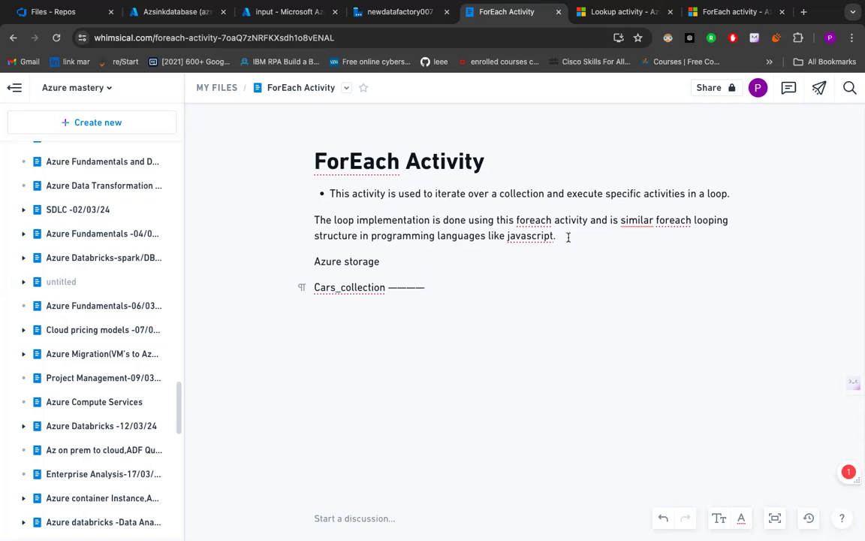
pyautogui.write('-')
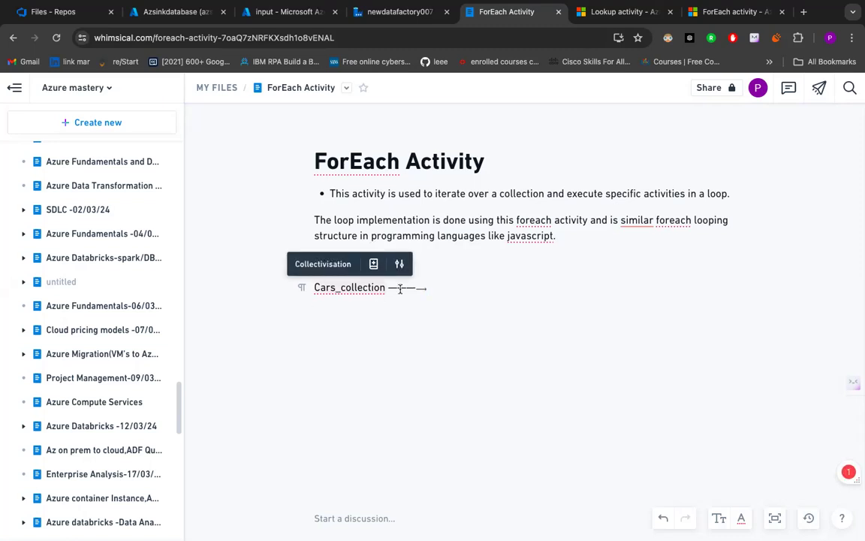
# - Add a second "Azure storage" label on the same line as the first, spaced apart above the arrow's end
pyautogui.click(449, 265)
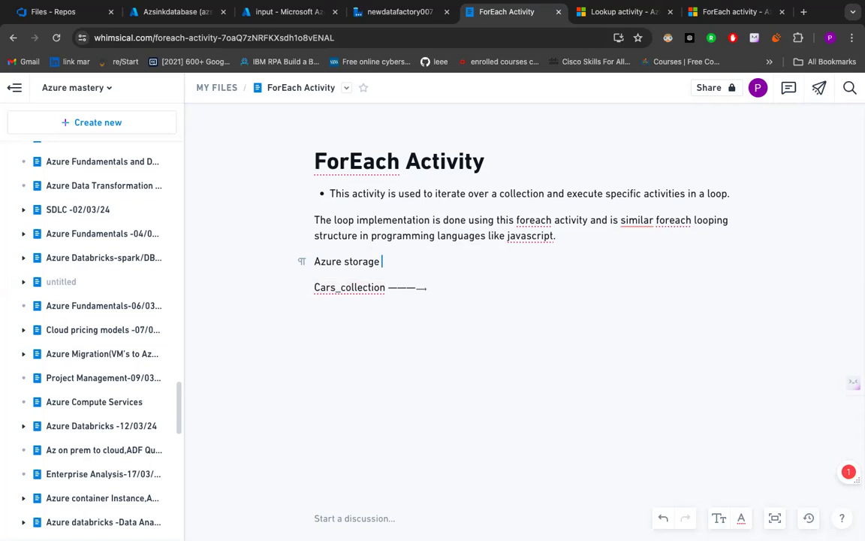
pyautogui.write('Azure storage')
# - Replace the end of the arrow after "Cars_collection" with "->" followed by a period and some space
pyautogui.click(429, 290)
pyautogui.press('BackSpace')
pyautogui.press('BackSpace')
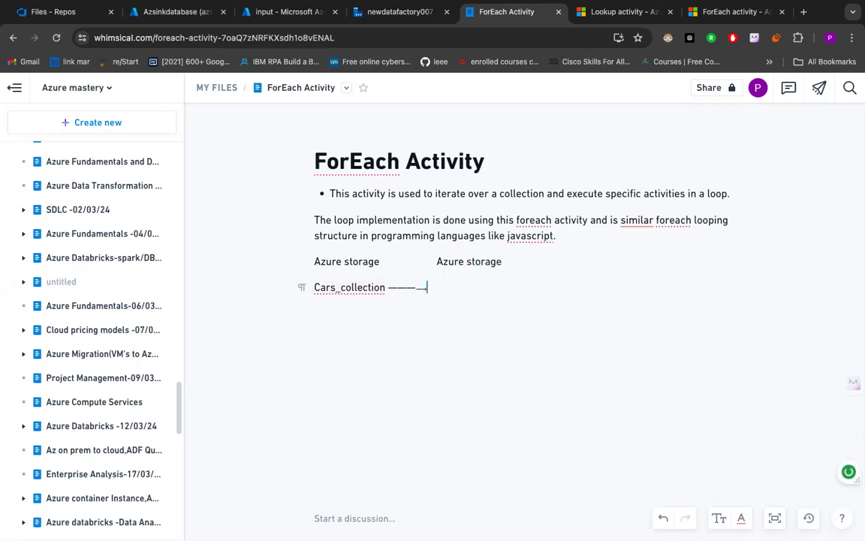
pyautogui.write('->.')
pyautogui.moveTo(385, 289)
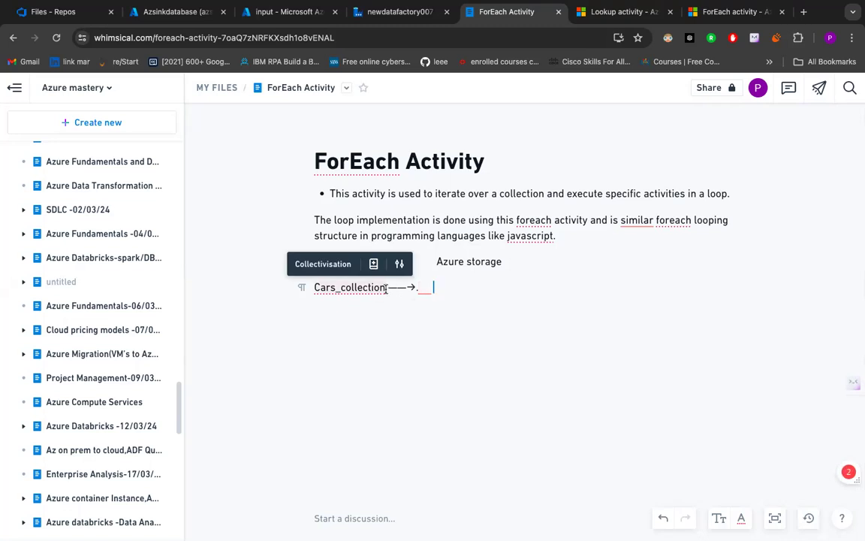
# - Number the first collection as "Cars_collection1", keeping its arrow on the same line
pyautogui.click(386, 287)
pyautogui.write('1')
pyautogui.press('Return')
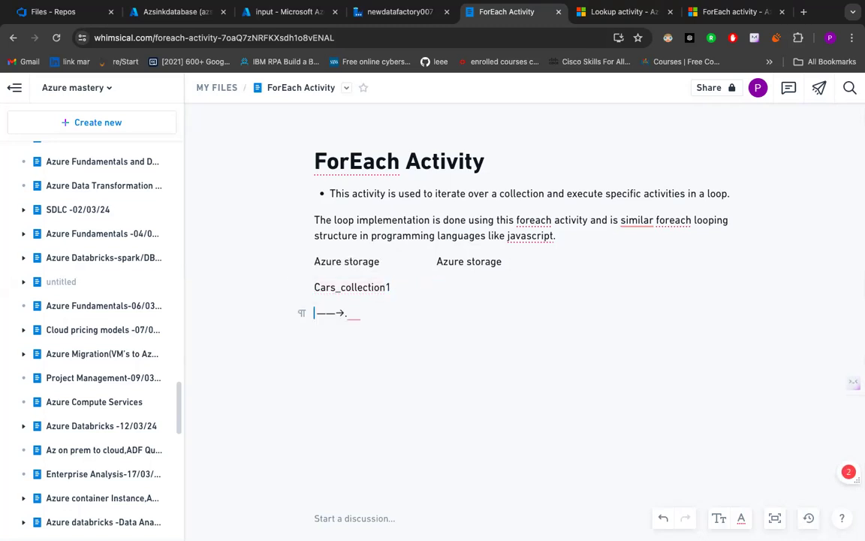
pyautogui.press('BackSpace')
# - Add a line reading "cars_collection 2" below the "Cars_collection1" line
pyautogui.click(328, 299)
pyautogui.write('cars_coll')
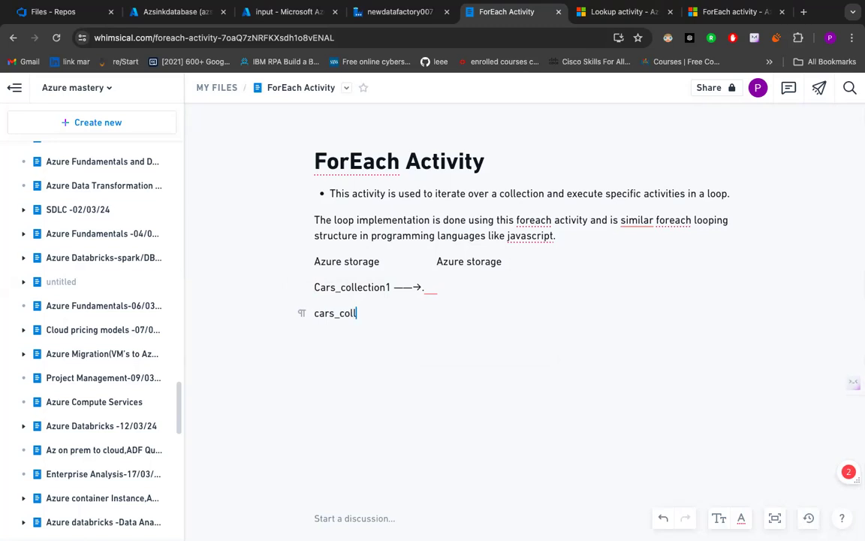
pyautogui.write('ection 2')
# - Adjust the spacing after the arrow and write "destination" beneath the second "Azure storage" label
pyautogui.click(447, 287)
pyautogui.click(427, 290)
pyautogui.press('BackSpace')
pyautogui.press('BackSpace')
pyautogui.write('.')
pyautogui.click(373, 316)
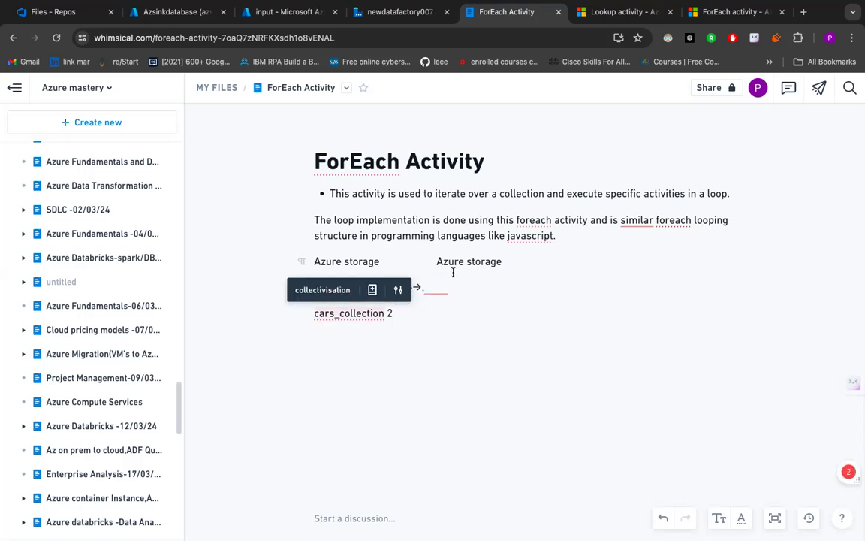
pyautogui.moveTo(446, 284)
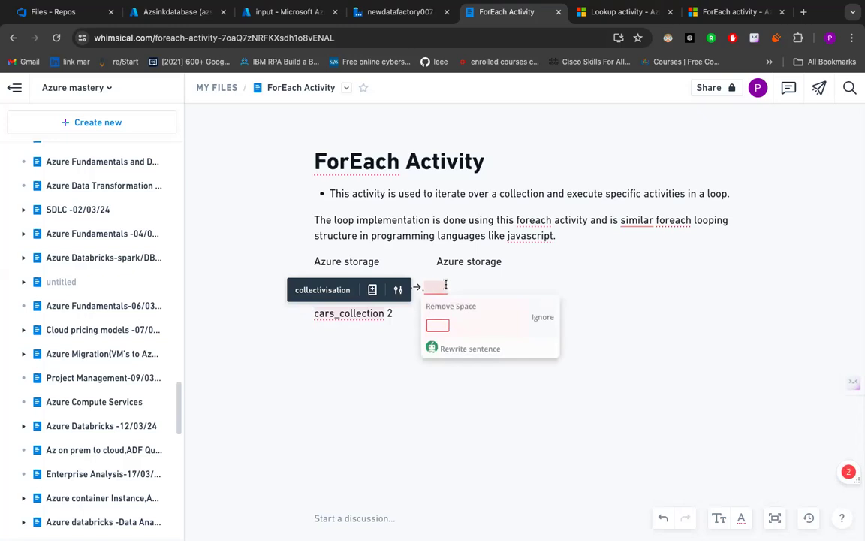
pyautogui.write('destio')
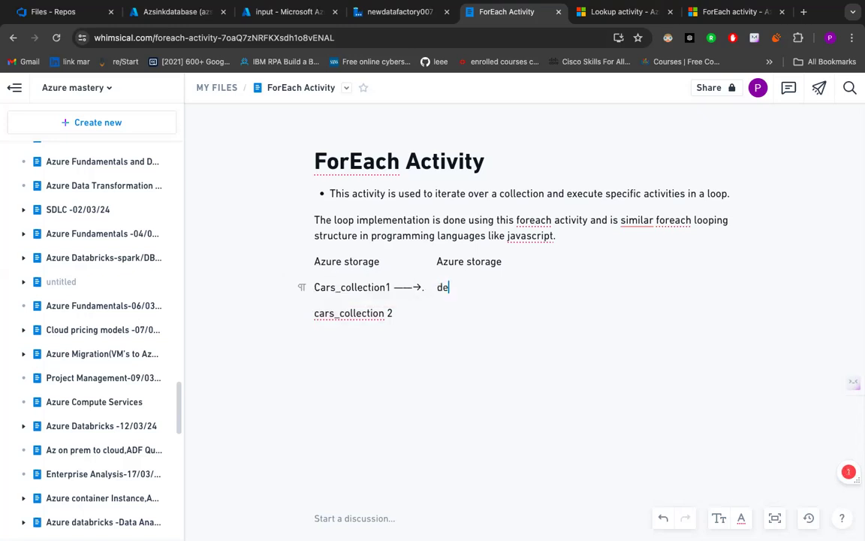
pyautogui.press('BackSpace')
pyautogui.write('nation')
# - Add an empty line below "cars_collection 2", highlight the two collection lines, and return to the empty line
pyautogui.click(403, 314)
pyautogui.press('Return')
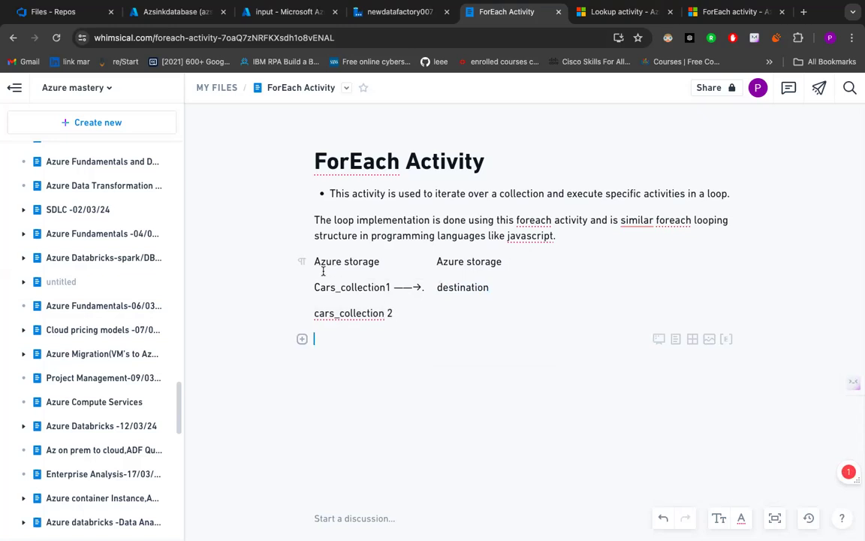
pyautogui.click(351, 315)
pyautogui.click(332, 320)
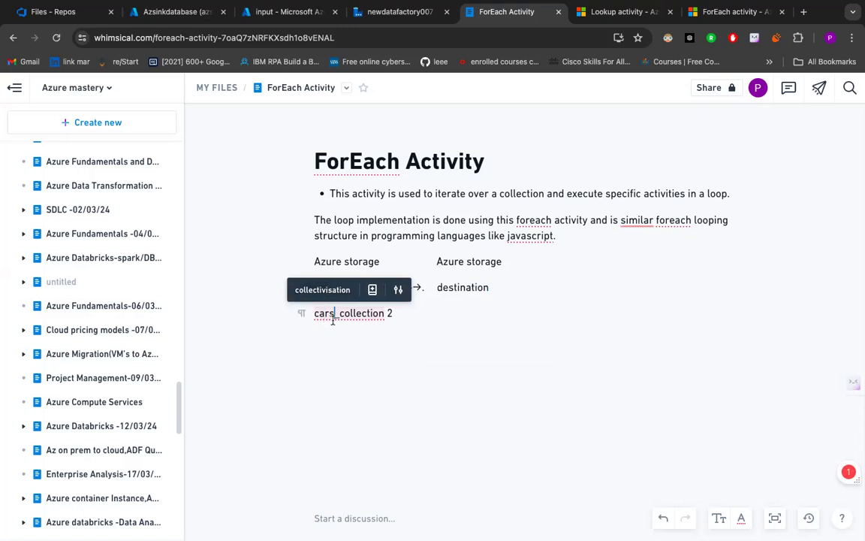
pyautogui.click(400, 316)
pyautogui.moveTo(400, 316); pyautogui.dragTo(312, 286)
pyautogui.click(400, 322)
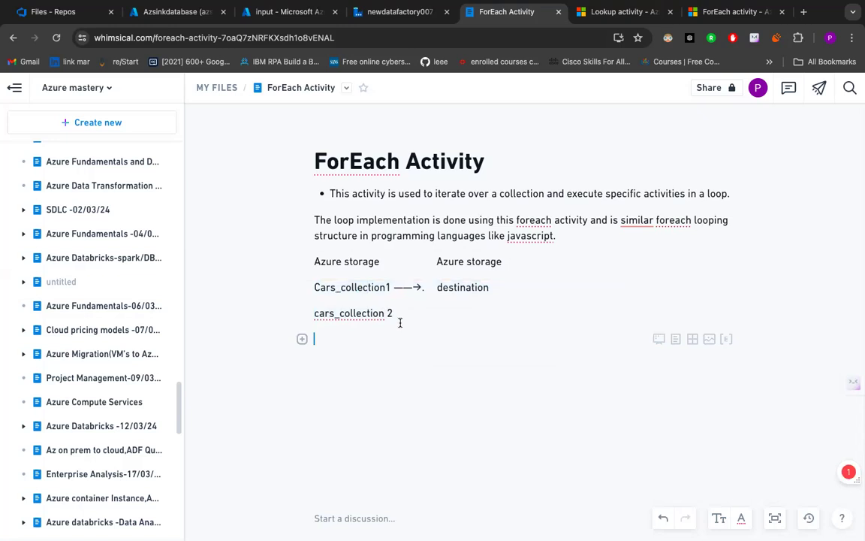
# - Write "Get Metadata" on the empty line below "cars_collection 2"
pyautogui.write('Get MEt')
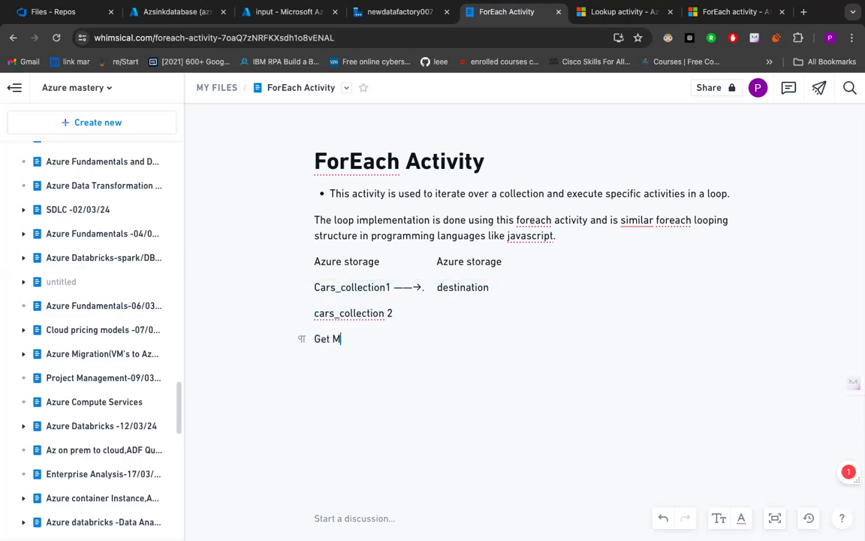
pyautogui.press('BackSpace')
pyautogui.press('BackSpace')
pyautogui.write('et')
pyautogui.write('a')
pyautogui.write('t')
pyautogui.press('BackSpace')
pyautogui.write('data')
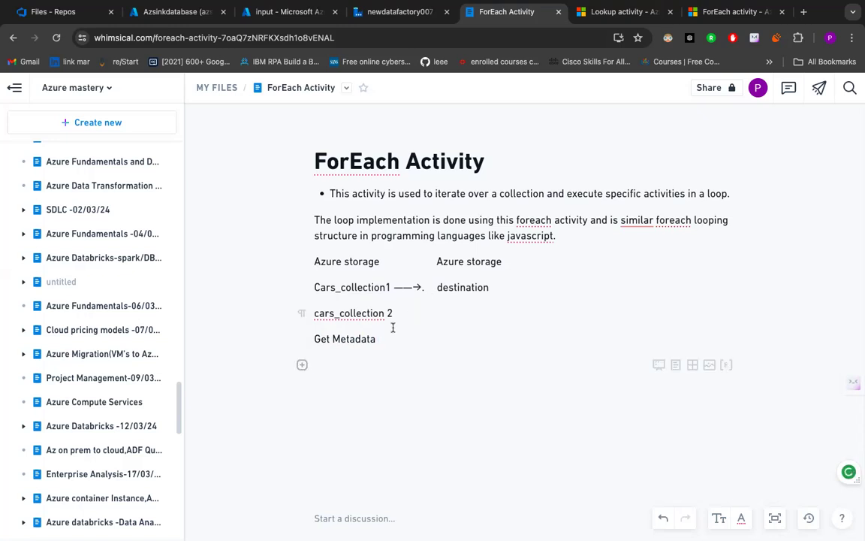
pyautogui.write(' ----')
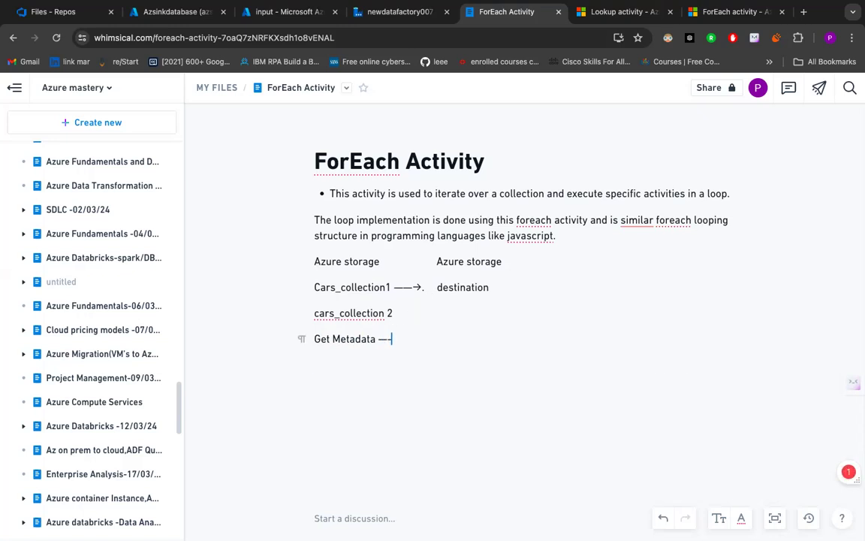
pyautogui.write('>')
pyautogui.write(' F')
pyautogui.write('or')
pyautogui.write('each')
pyautogui.write(' Ac')
pyautogui.write('tivity')
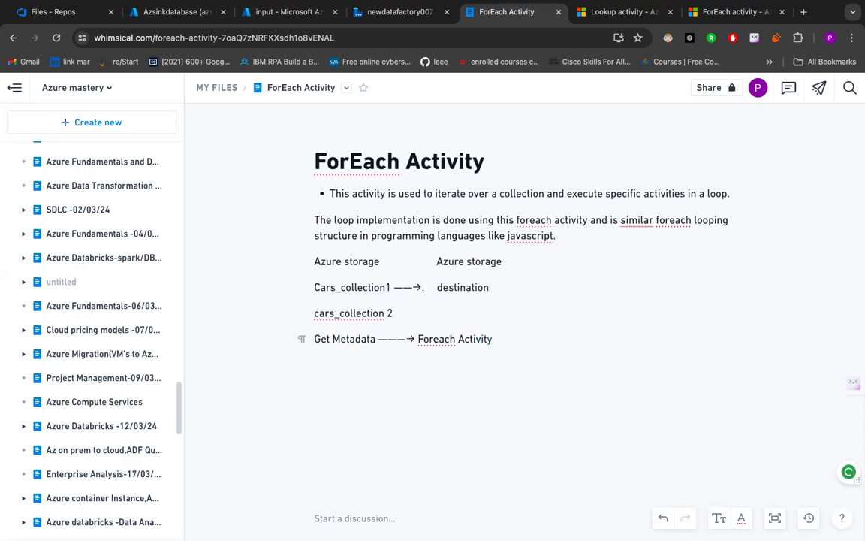
pyautogui.write('(')
# - Append the text "(container in a specicified file format" directly after "Foreach Activity"
pyautogui.write('container in a sp')
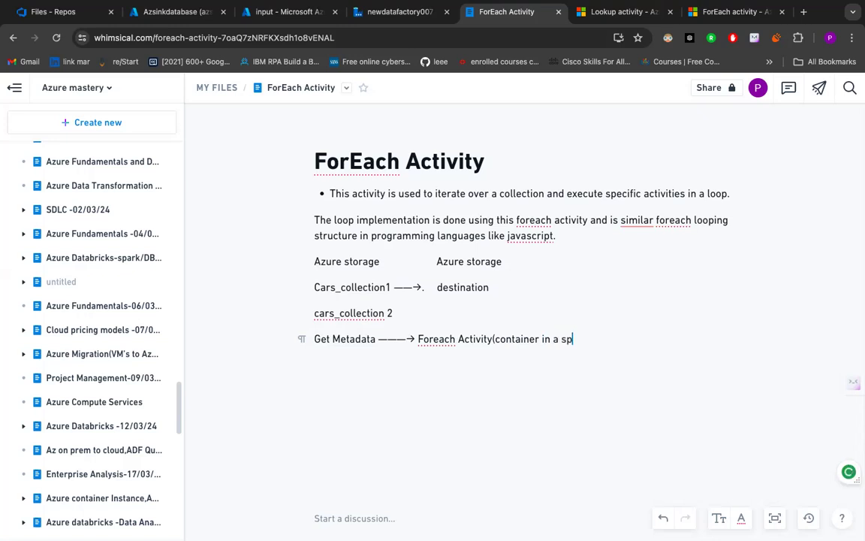
pyautogui.write('ecicified')
pyautogui.write('file')
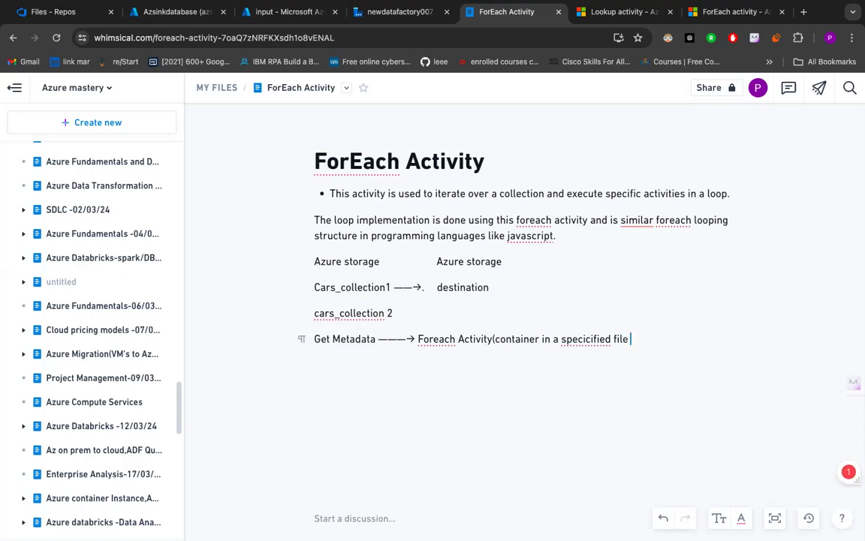
pyautogui.write(' format')
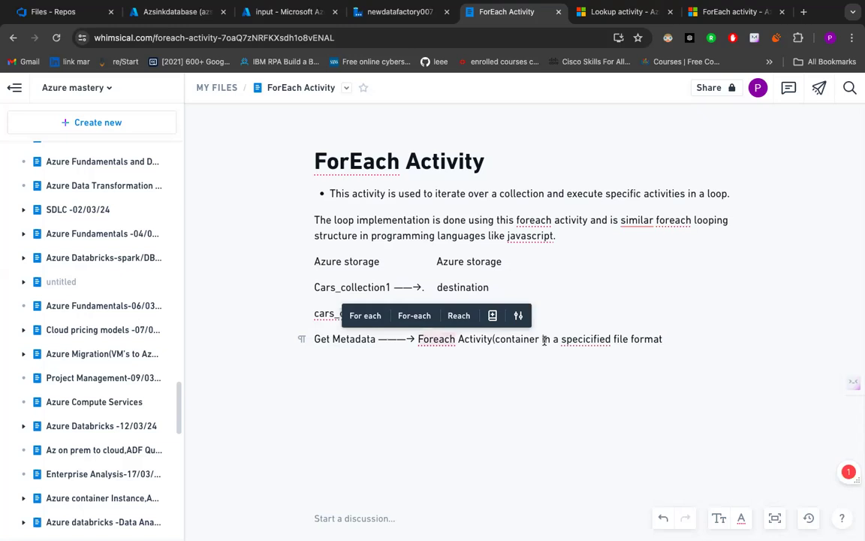
# - Insert "copy to" before "container" in the Foreach Activity note and close the parenthesis after "file format"
pyautogui.click(495, 340)
pyautogui.write('copy')
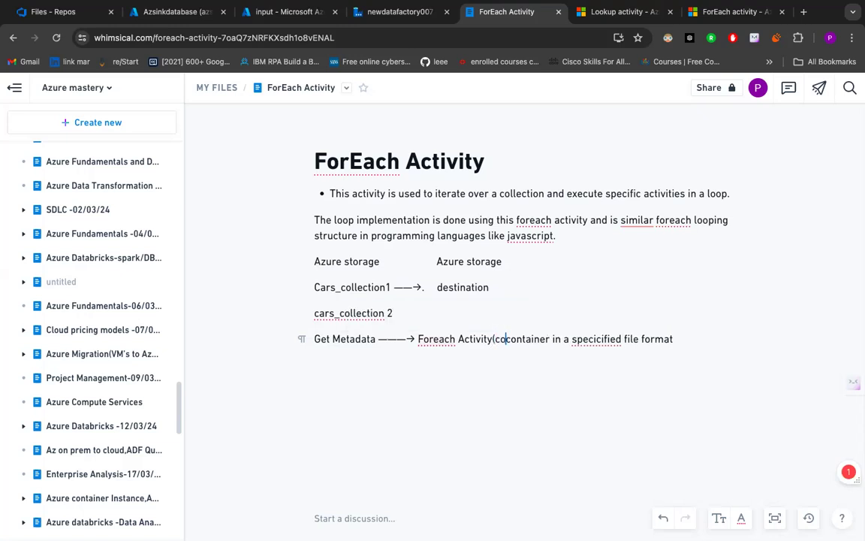
pyautogui.write(' to')
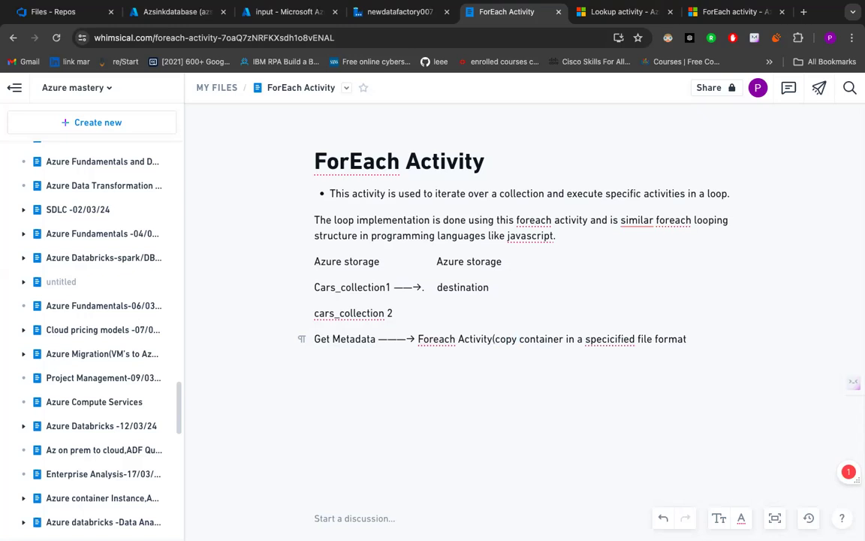
pyautogui.click(701, 339)
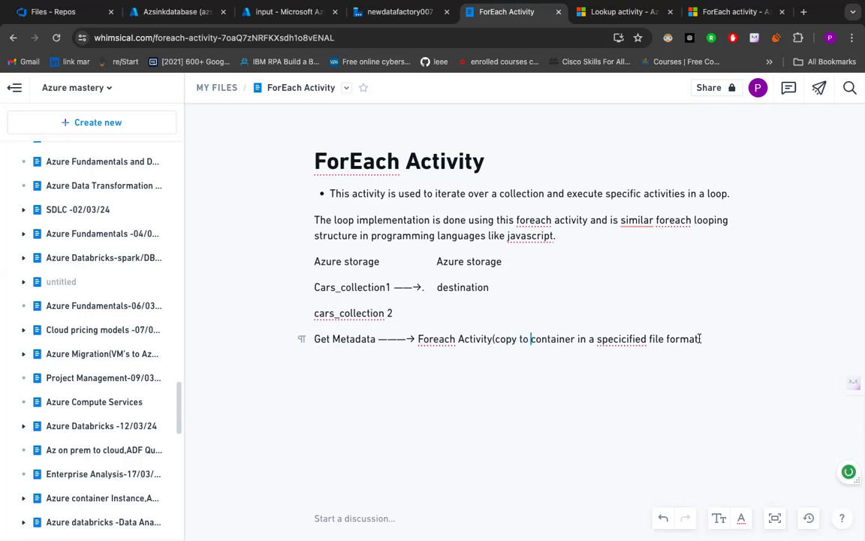
pyautogui.write(')')
pyautogui.moveTo(314, 338); pyautogui.dragTo(379, 338)
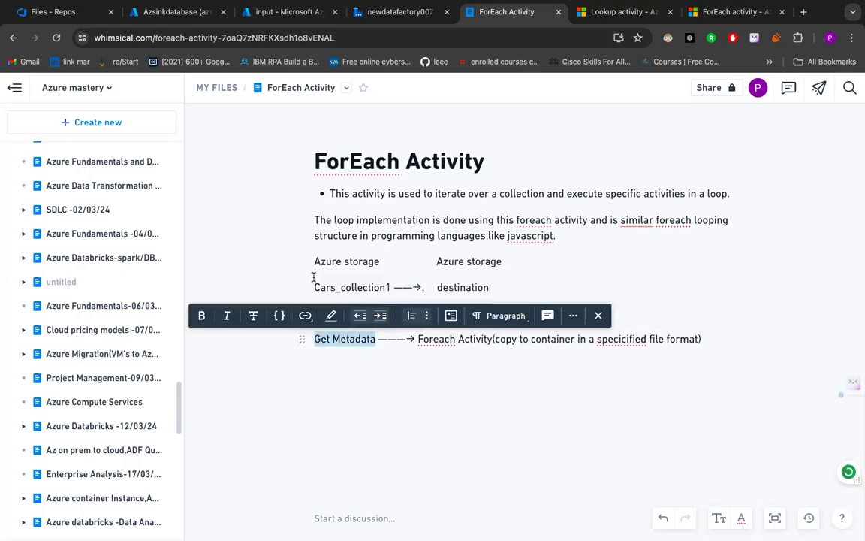
pyautogui.click(382, 261)
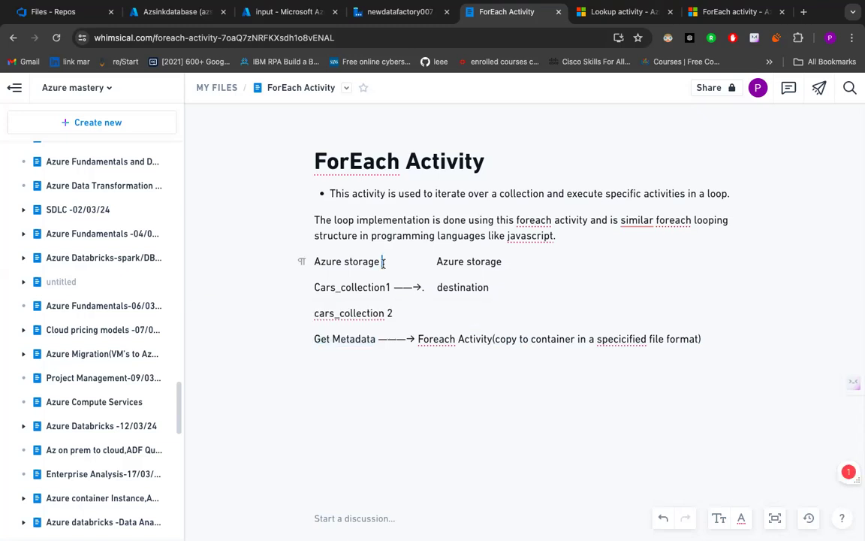
pyautogui.press('Return')
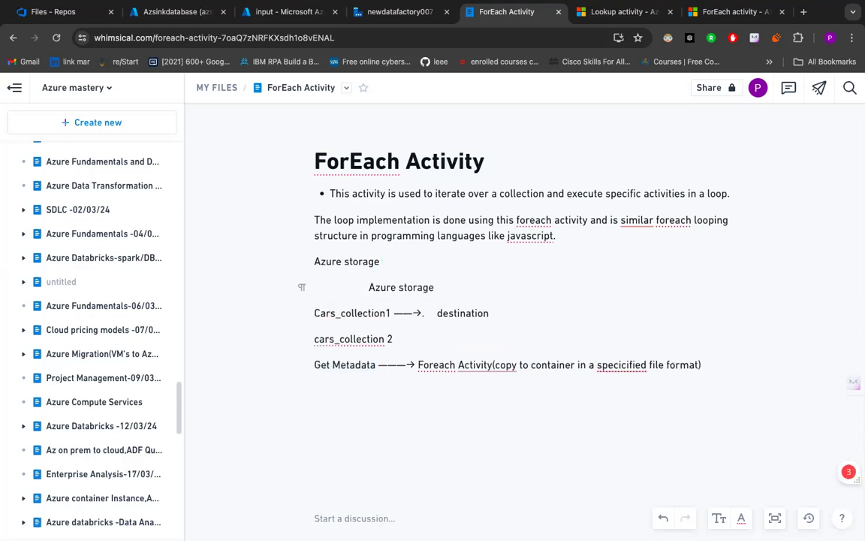
pyautogui.press('BackSpace')
# - Append "(file)" to both the "Cars_collection1" and "cars_collection 2" entries
pyautogui.click(391, 288)
pyautogui.write('(file')
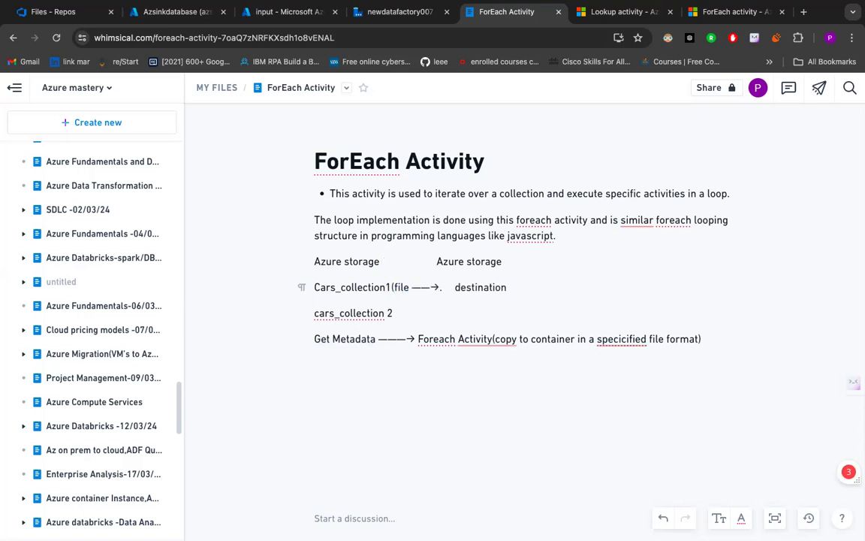
pyautogui.write(')')
pyautogui.click(397, 313)
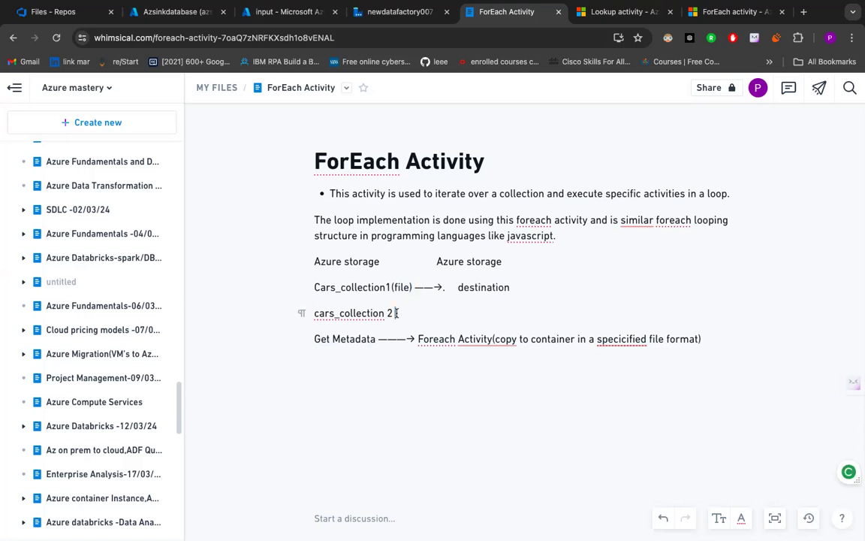
pyautogui.write('(file)')
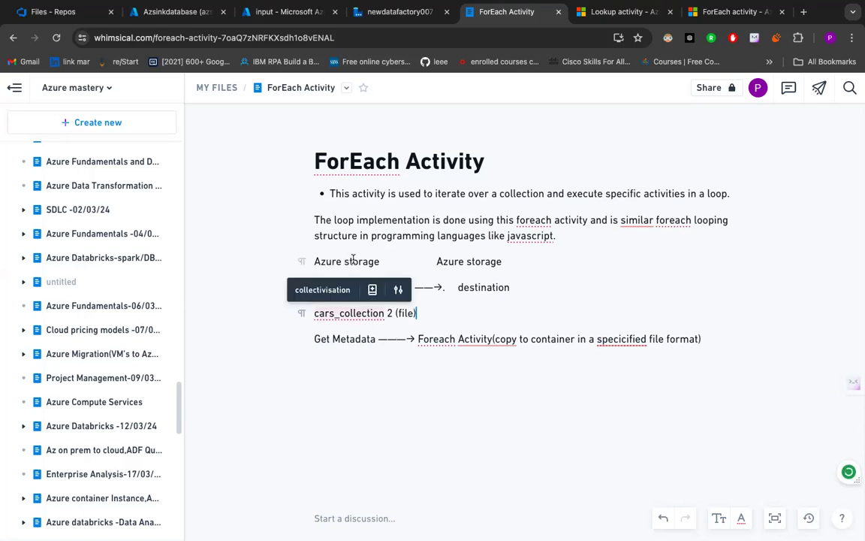
# - Insert the word "Actitivity" directly after "Get Metadata", before the arrow
pyautogui.moveTo(373, 339); pyautogui.dragTo(303, 340)
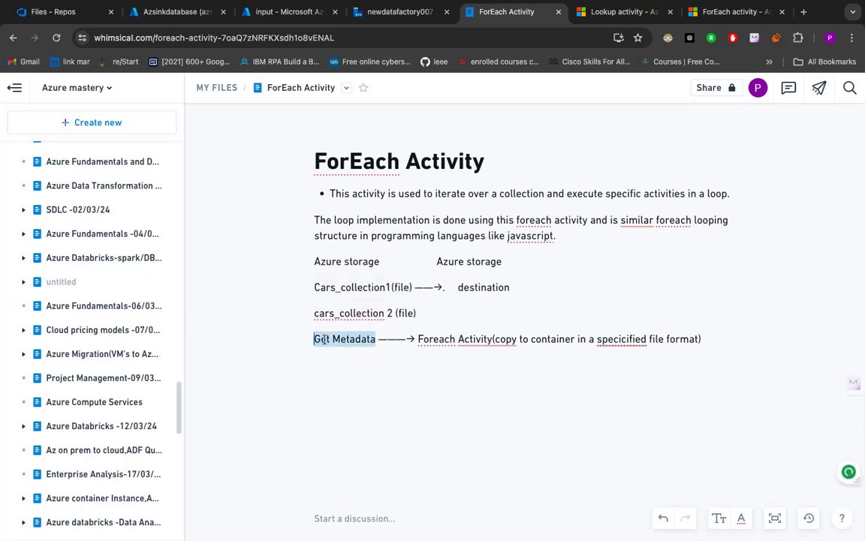
pyautogui.click(380, 339)
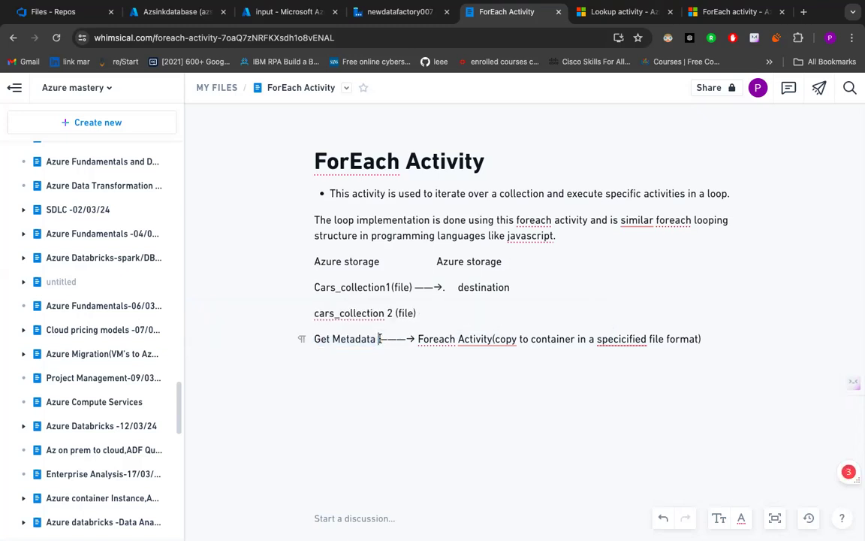
pyautogui.write('A')
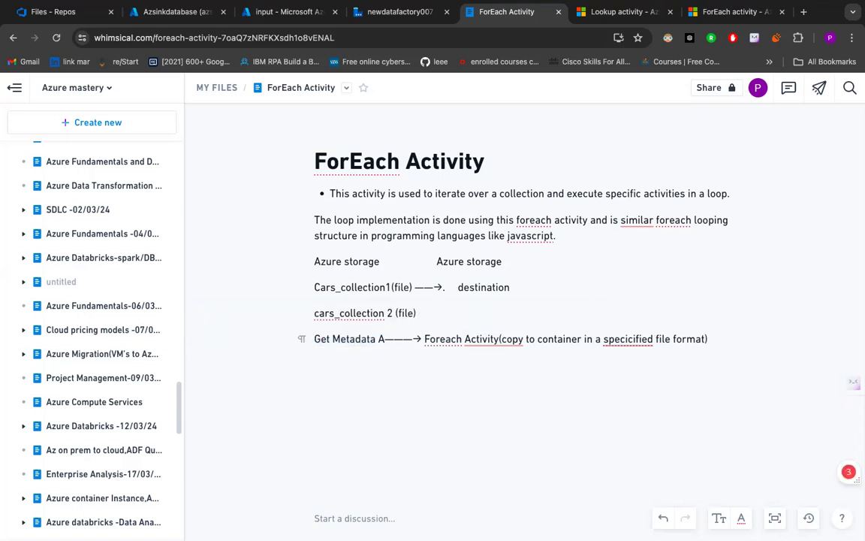
pyautogui.write('ctitivity')
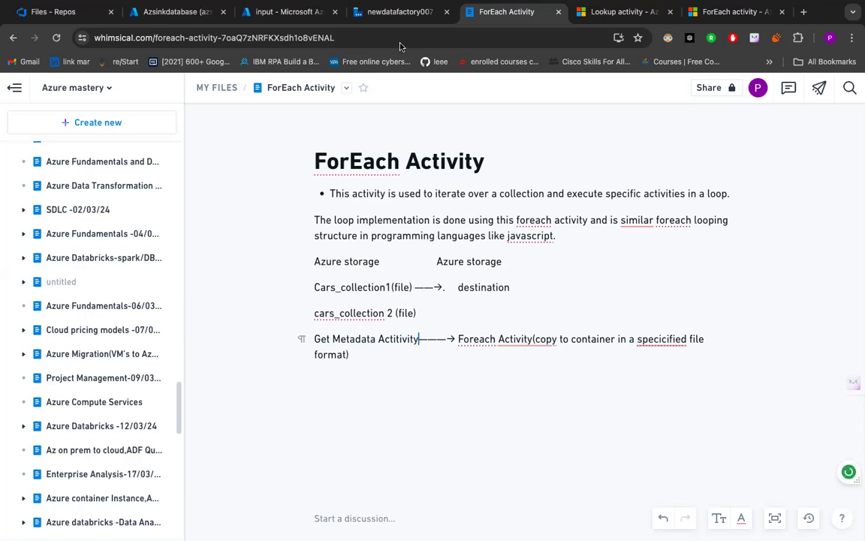
# - Switch to the newdatafactory007 Data Factory and create a new pipeline
pyautogui.click(397, 12)
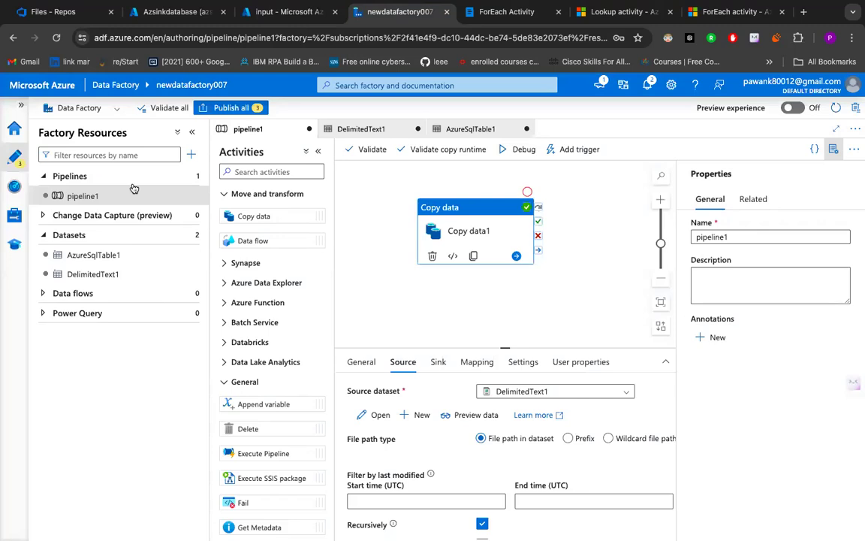
pyautogui.click(187, 194)
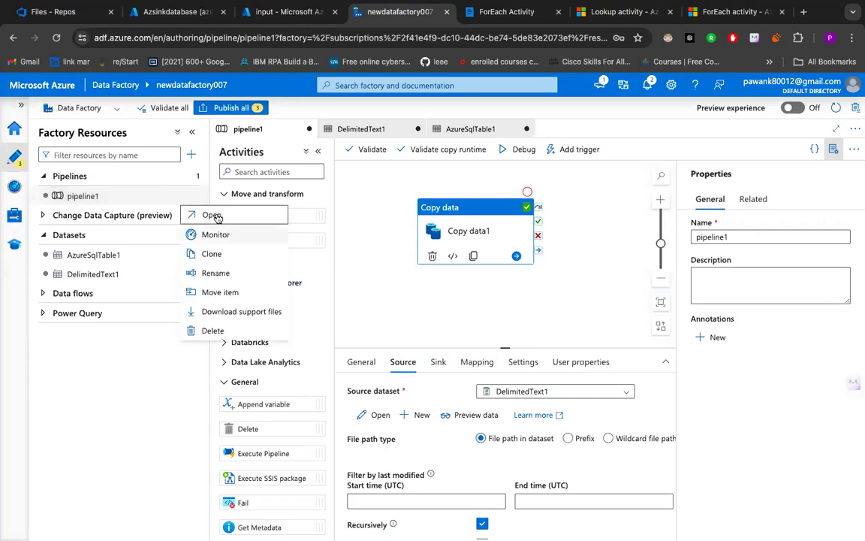
pyautogui.click(184, 178)
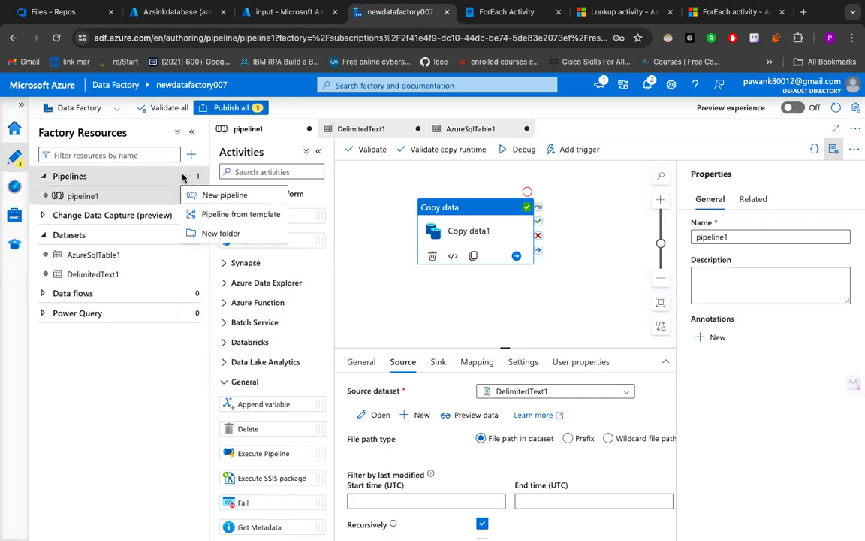
pyautogui.click(204, 196)
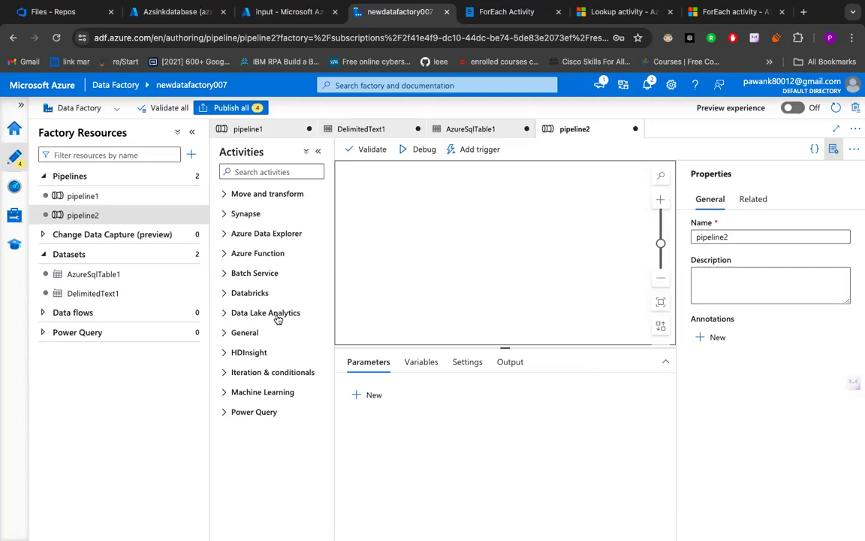
# - Return to the ForEach Activity notes in Whimsical and make "Get Metadata Actitivity" bold
pyautogui.click(288, 12)
pyautogui.click(501, 11)
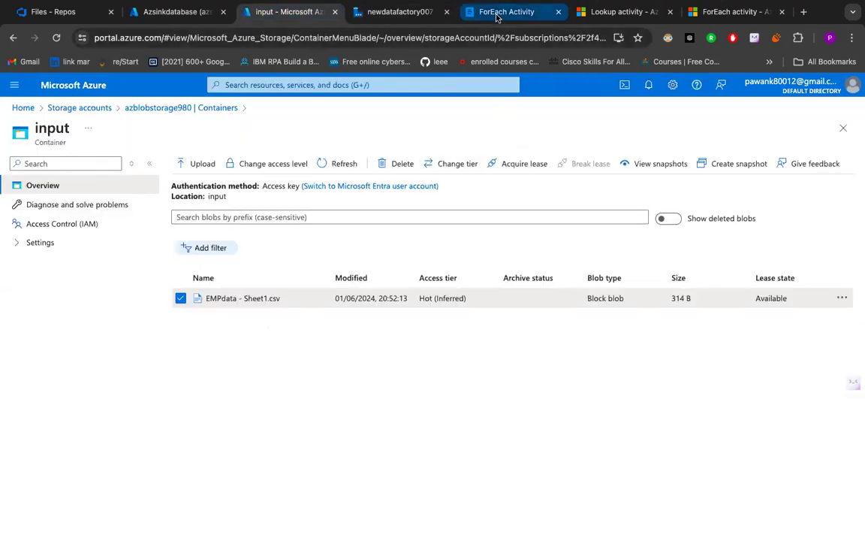
pyautogui.moveTo(315, 339)
pyautogui.mouseDown()
pyautogui.moveTo(421, 339)
pyautogui.moveTo(314, 339)
pyautogui.mouseUp()
pyautogui.click(420, 338)
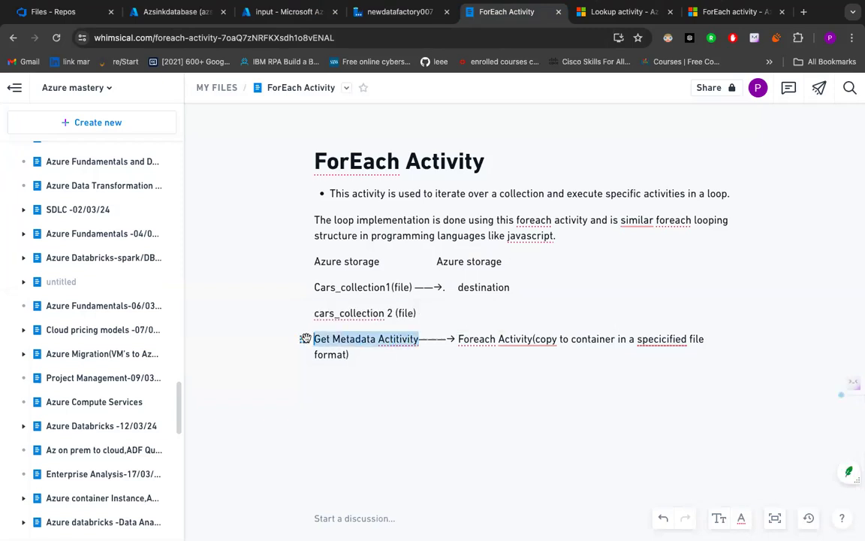
pyautogui.click(202, 315)
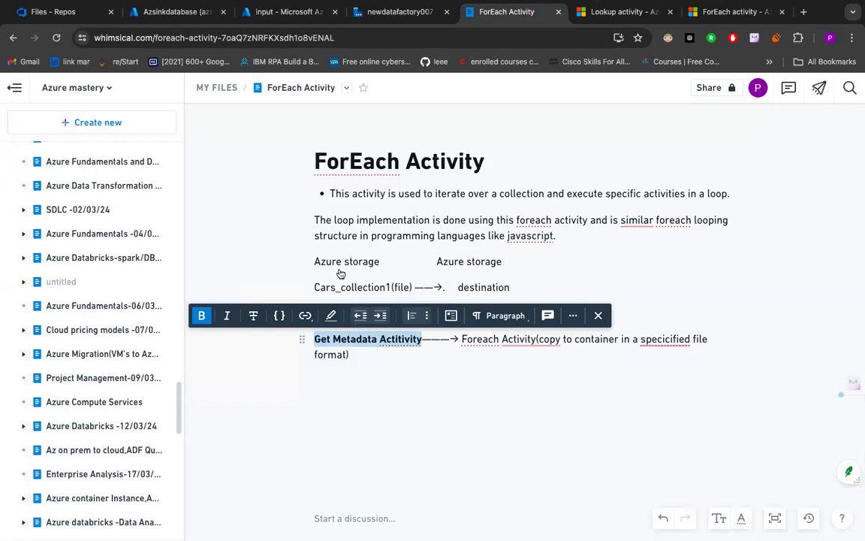
# - Switch to Data Factory and add a Get Metadata activity from the General group to the canvas of pipeline2
pyautogui.click(400, 15)
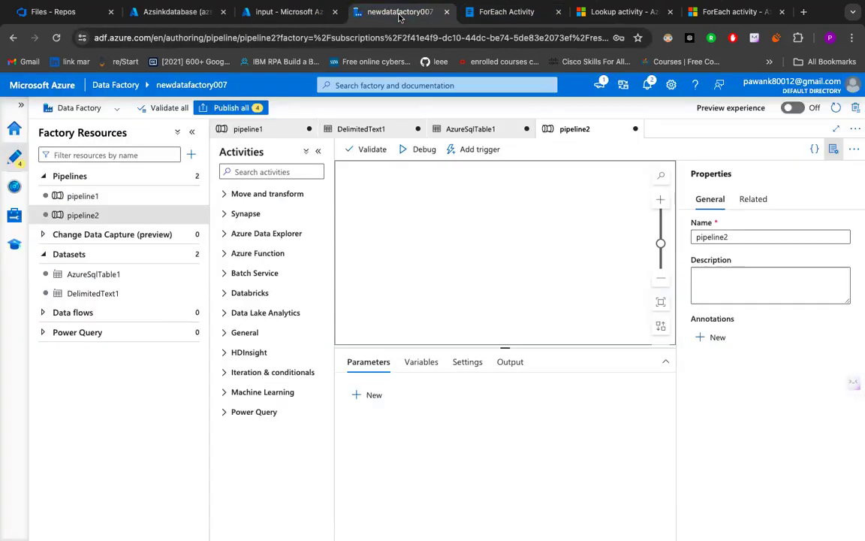
pyautogui.click(259, 333)
pyautogui.scroll(-5, 259, 334)
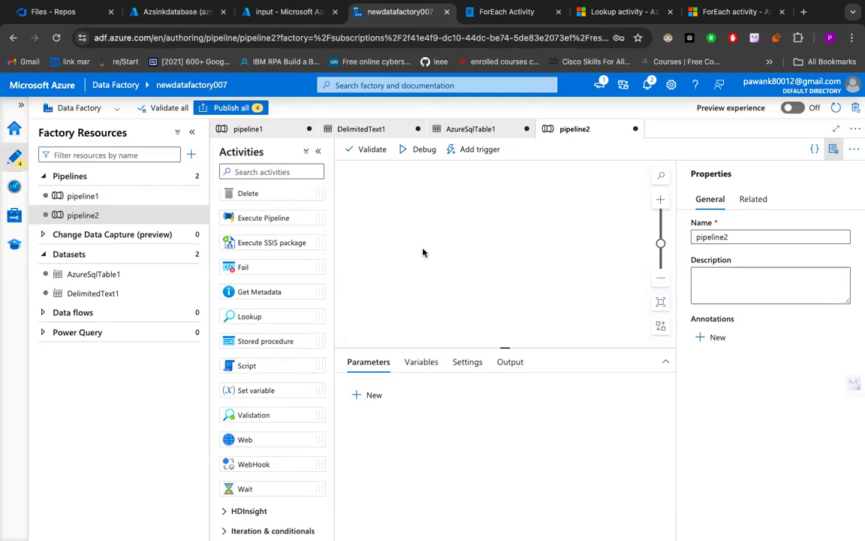
pyautogui.moveTo(421, 251); pyautogui.dragTo(420, 251)
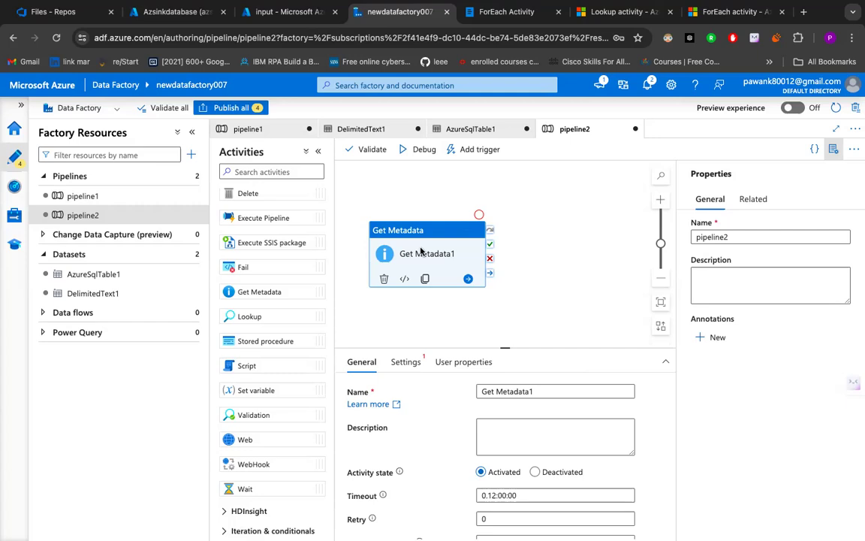
# - Start creating a new dataset in the settings of the Get Metadata activity
pyautogui.click(403, 365)
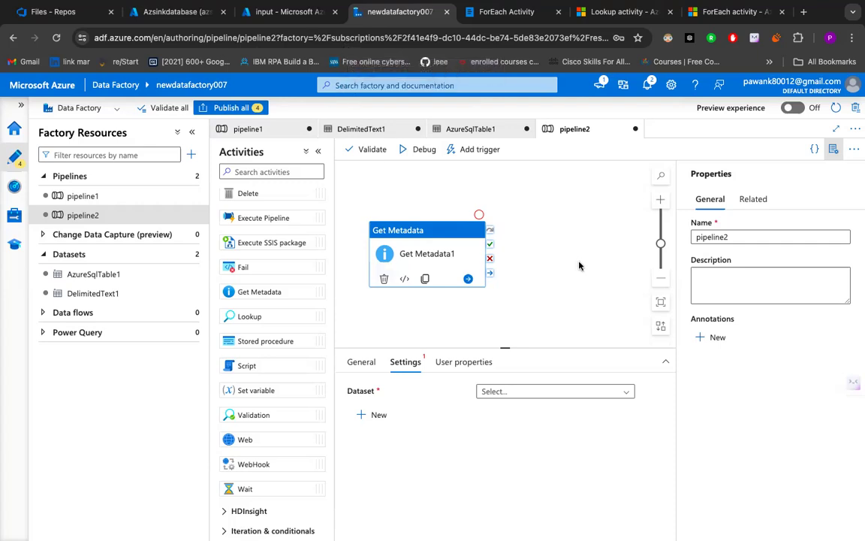
pyautogui.click(547, 263)
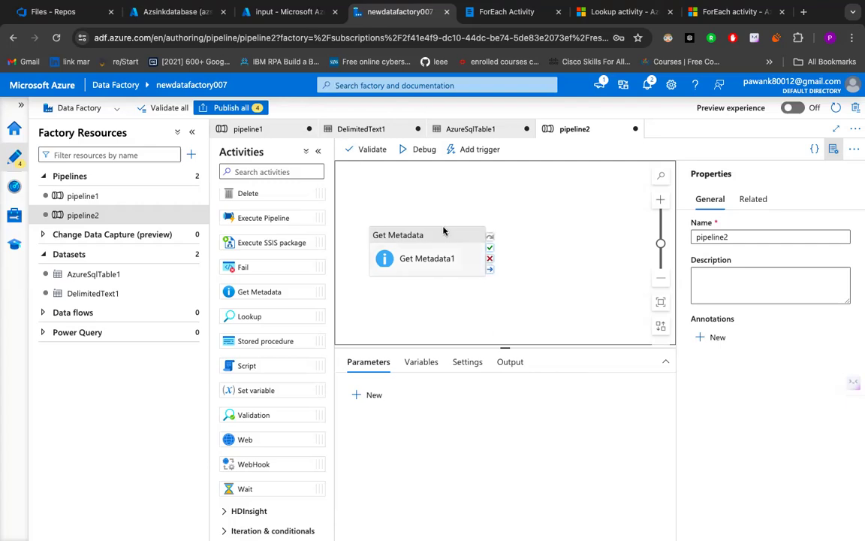
pyautogui.click(443, 253)
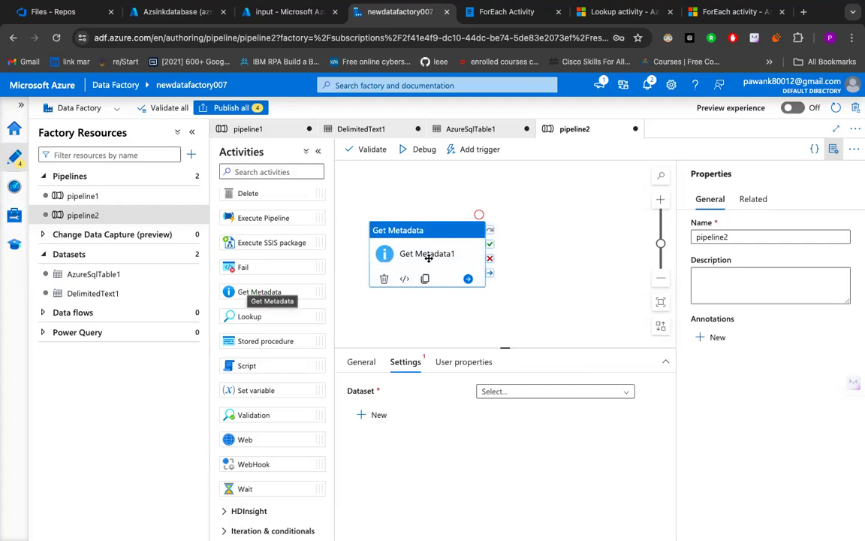
pyautogui.click(374, 414)
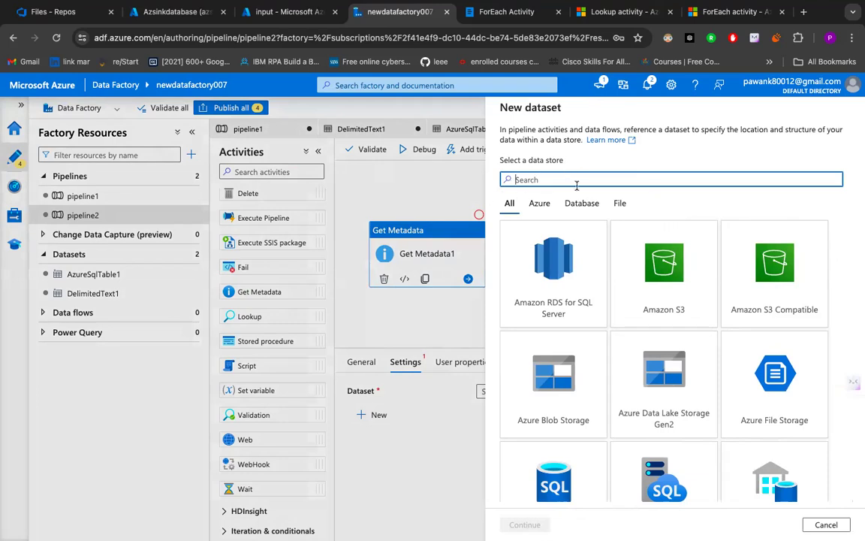
# - Check the input container in the Azure portal, then search the new dataset's data stores for "blob"
pyautogui.click(282, 11)
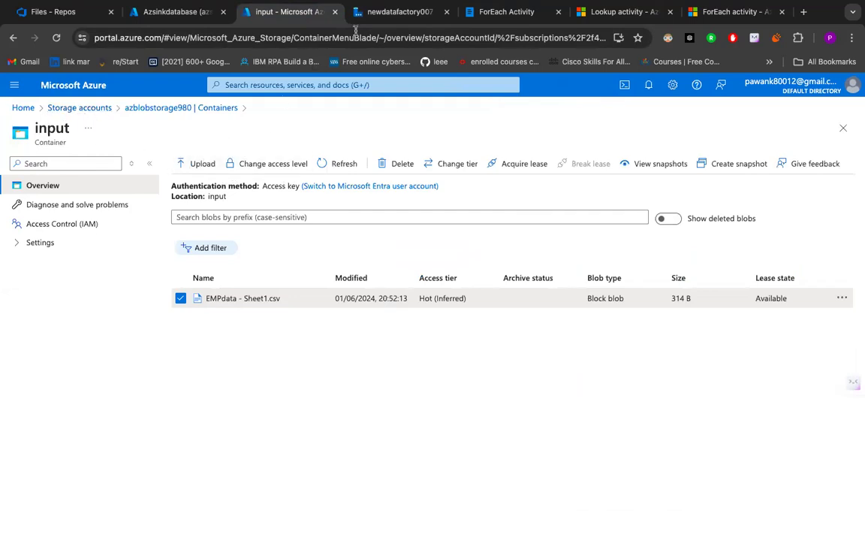
pyautogui.click(390, 12)
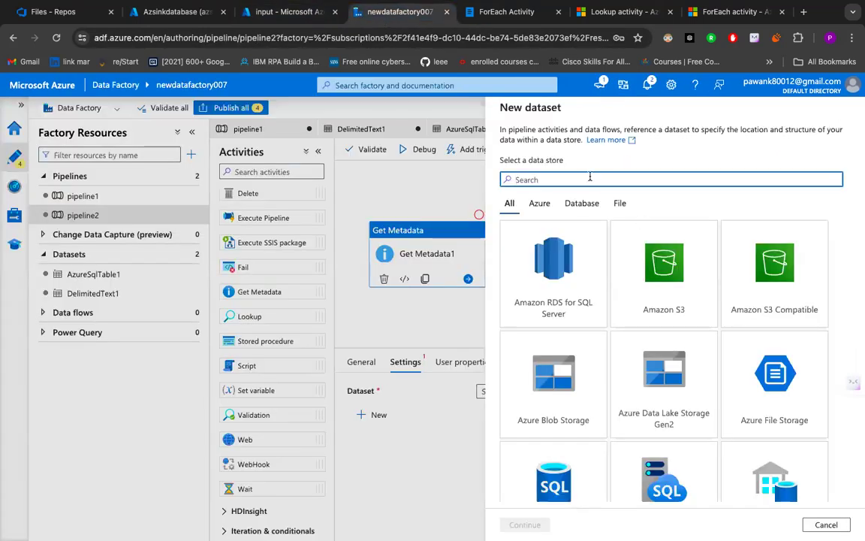
pyautogui.write('v')
pyautogui.press('BackSpace')
pyautogui.write('blob')
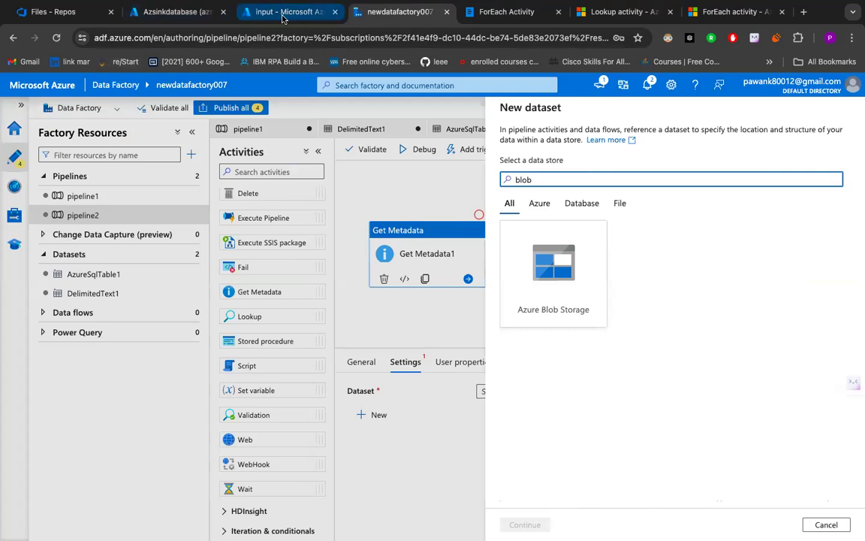
# - Switch to the input container in the Azure portal and download EMPdata - Sheet1.csv
pyautogui.click(256, 12)
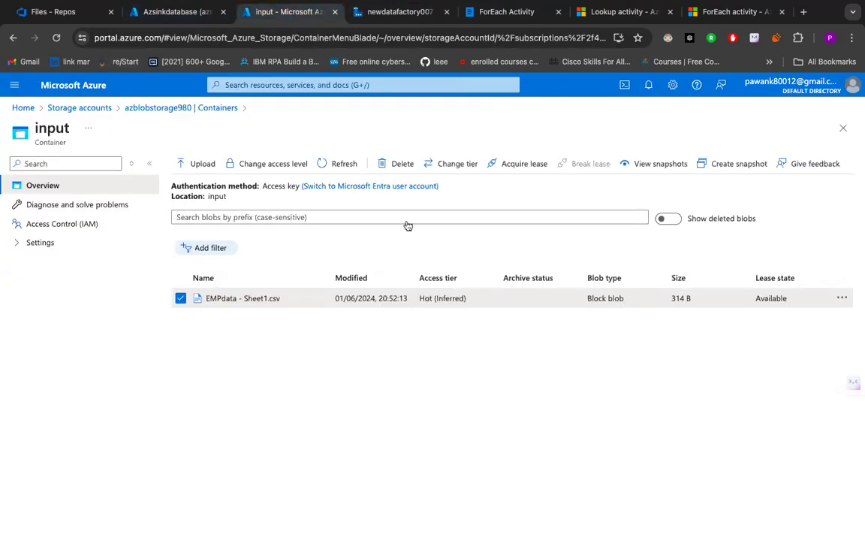
pyautogui.click(839, 299)
pyautogui.click(772, 327)
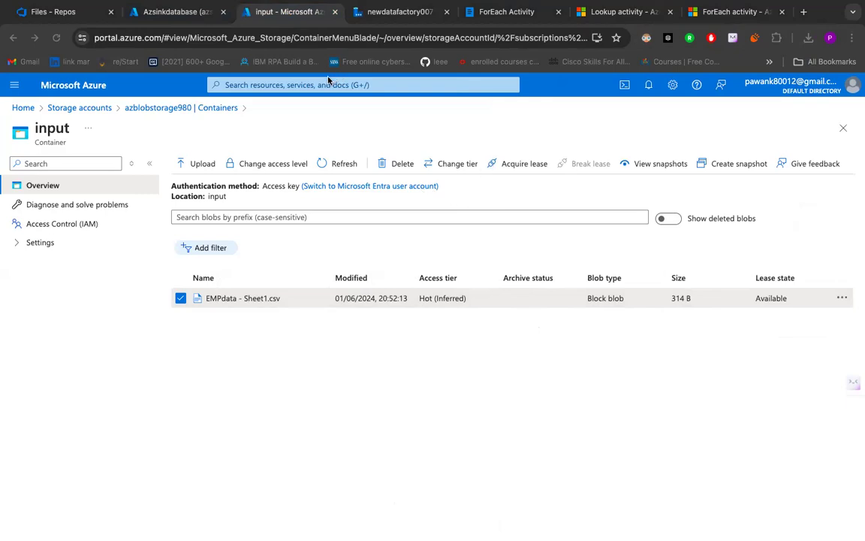
# - Return to Data Factory, choose Azure Blob Storage as the new dataset's data store, and proceed to the format selection
pyautogui.click(361, 18)
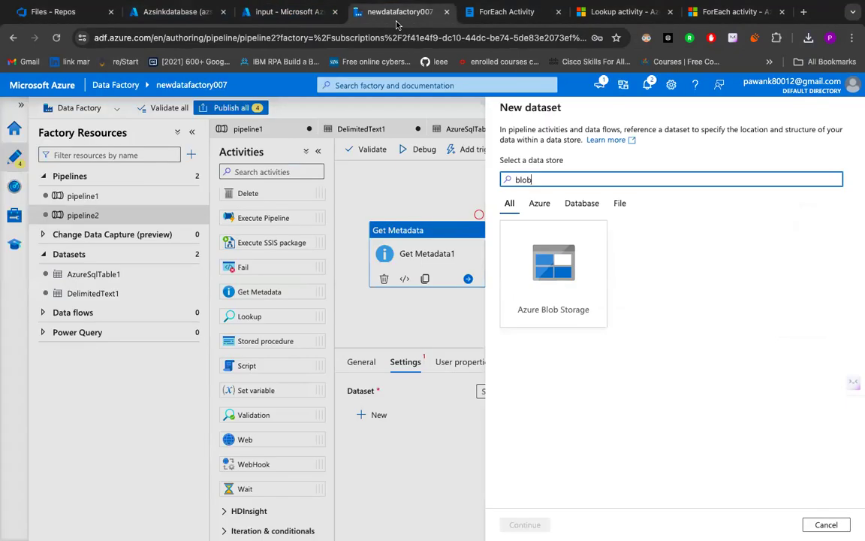
pyautogui.click(505, 261)
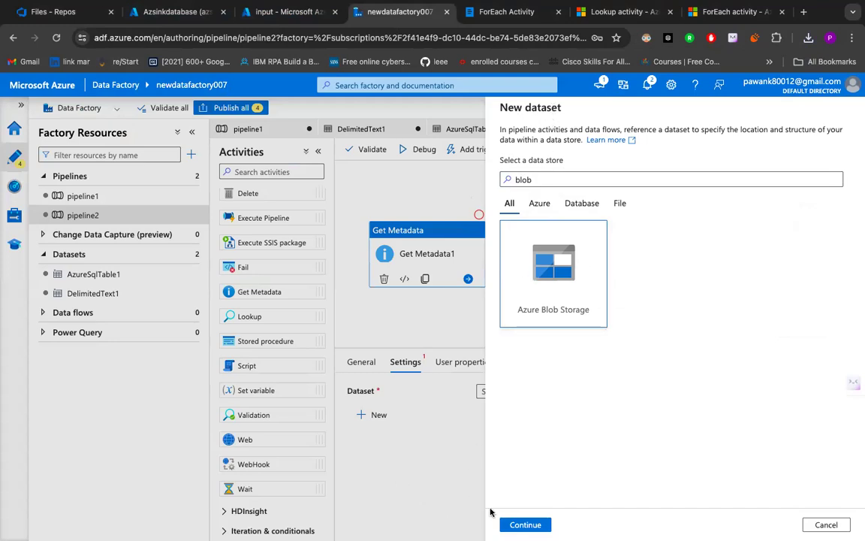
pyautogui.click(526, 523)
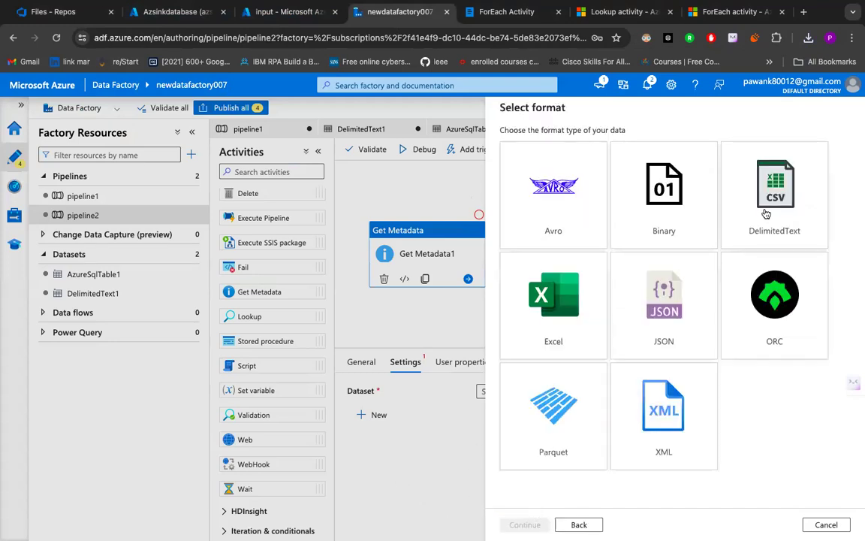
# - Check the file type in the Azure portal's input container, then choose DelimitedText as the new dataset's format in Data Factory
pyautogui.click(285, 13)
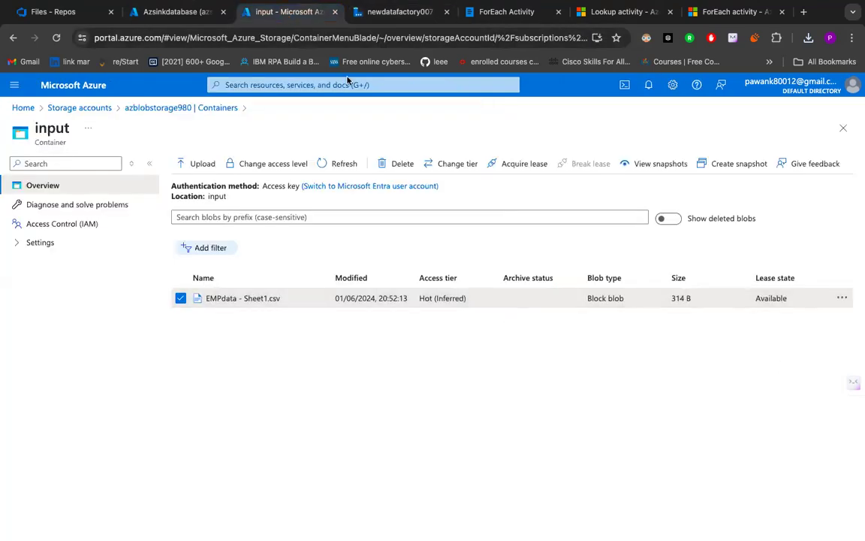
pyautogui.click(395, 12)
pyautogui.click(787, 215)
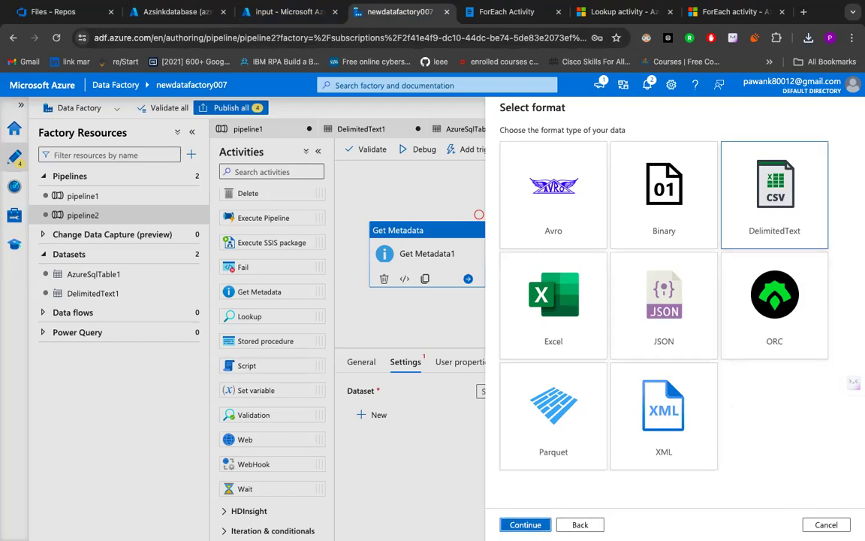
pyautogui.click(525, 525)
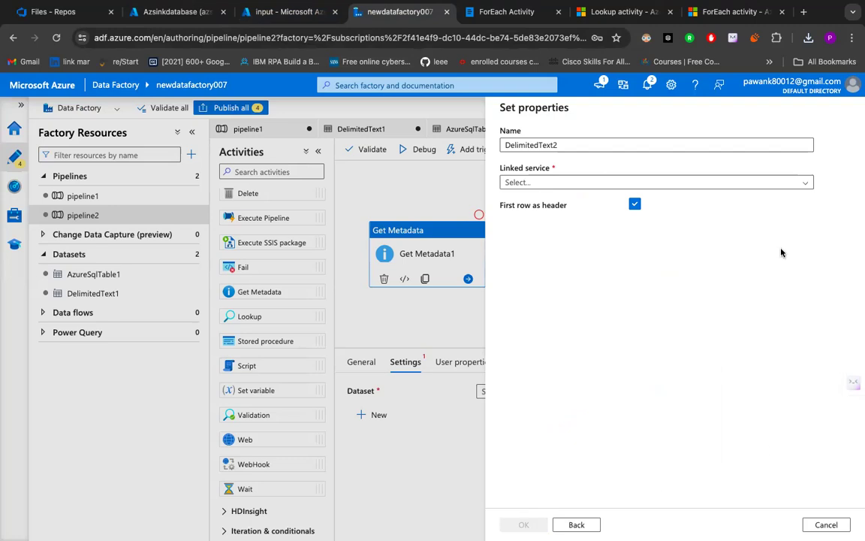
# - Set the dataset's linked service to AzureBlobStorage90 and its file path to EMPdata - Sheet1.csv in the input container
pyautogui.click(749, 184)
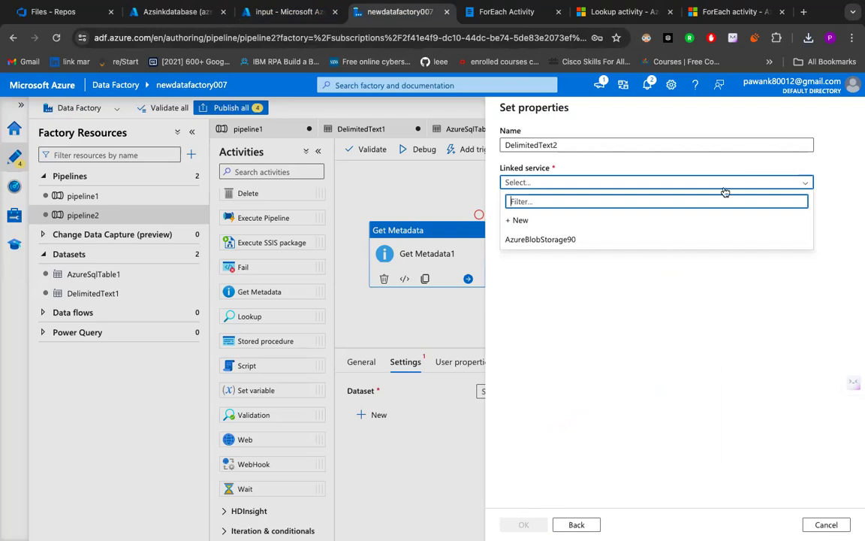
pyautogui.click(598, 246)
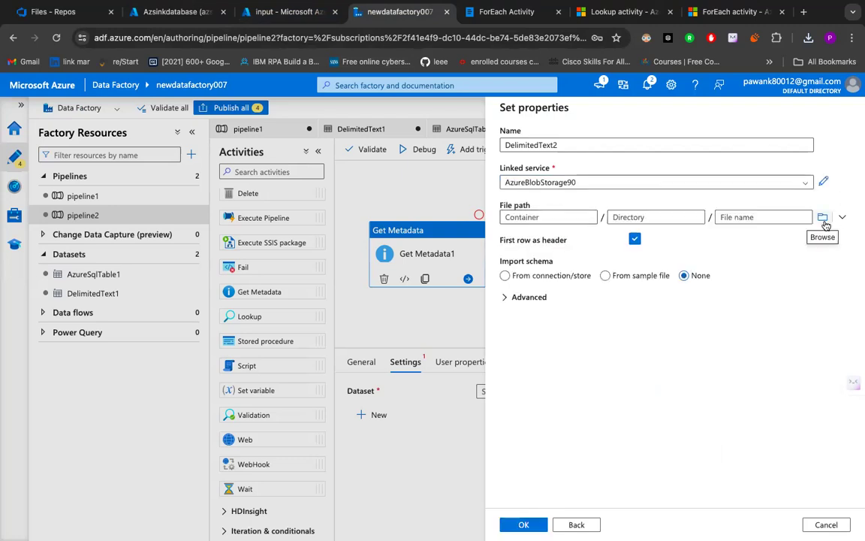
pyautogui.click(822, 217)
pyautogui.doubleClick(540, 174)
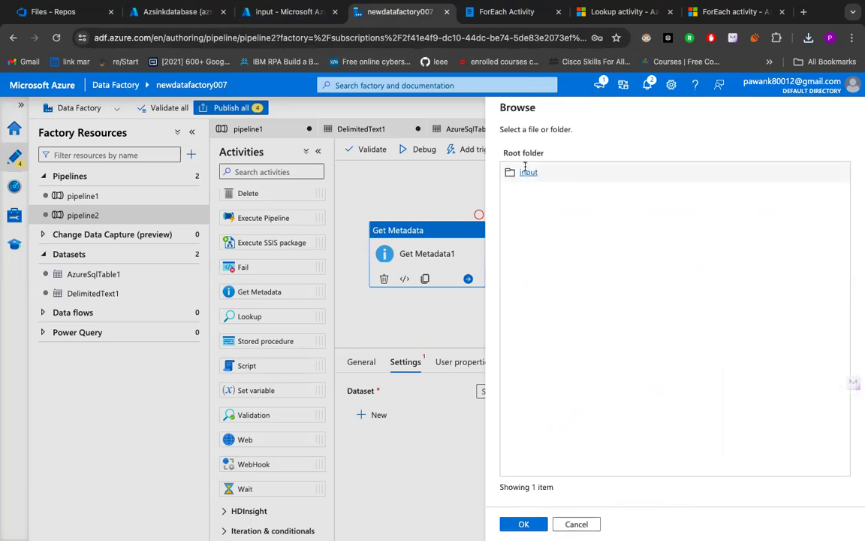
pyautogui.click(273, 12)
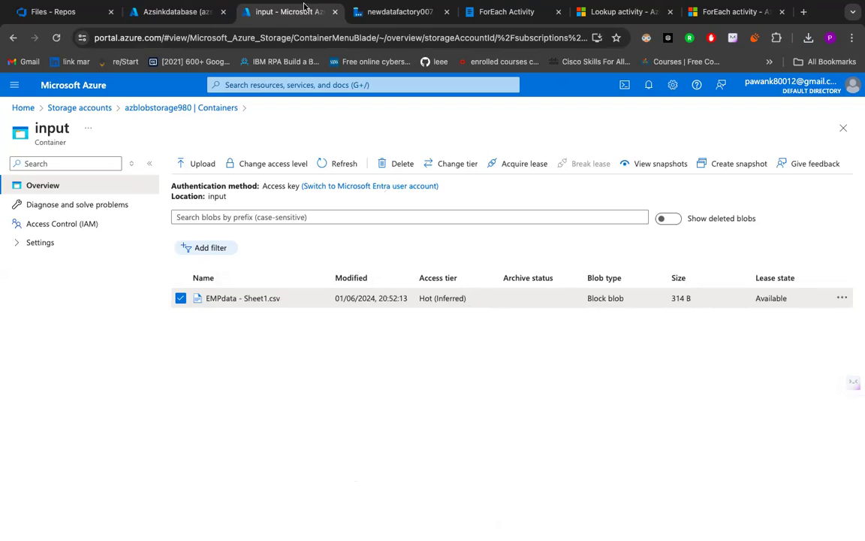
pyautogui.click(393, 9)
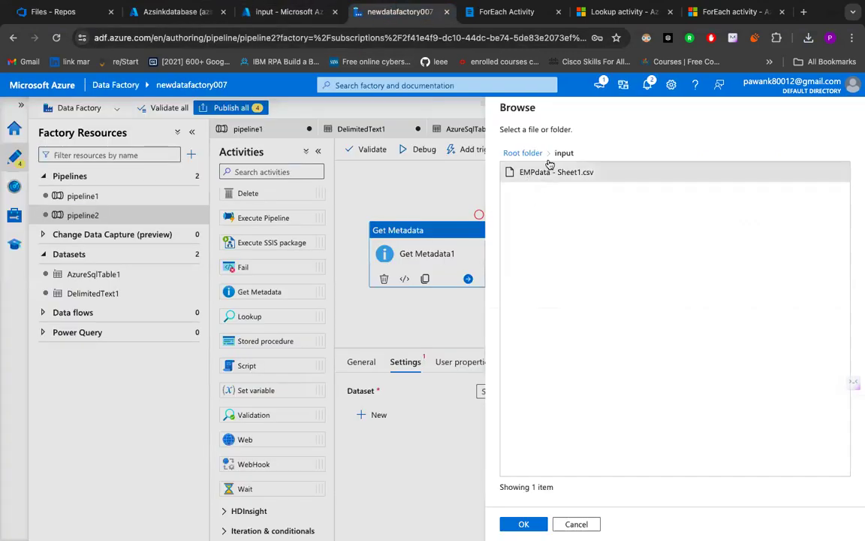
pyautogui.click(524, 525)
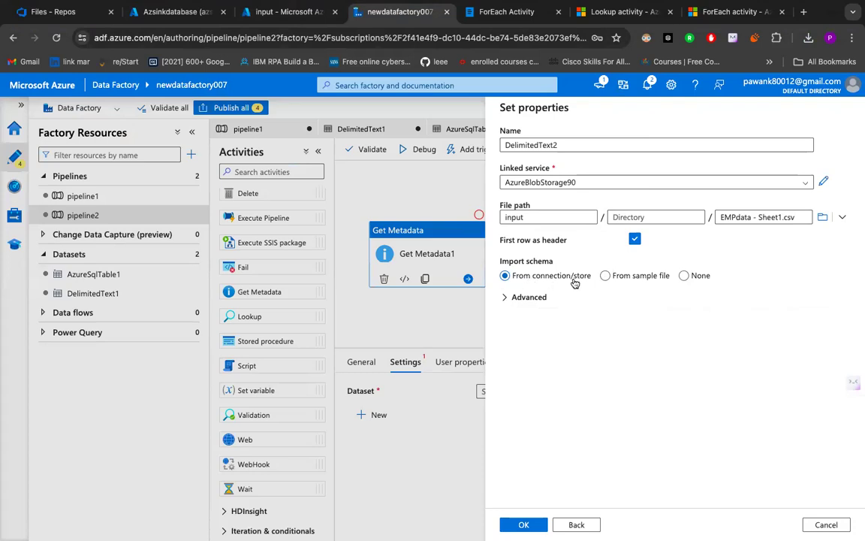
# - Set the dataset's schema import to From connection/store and create the dataset
pyautogui.click(683, 276)
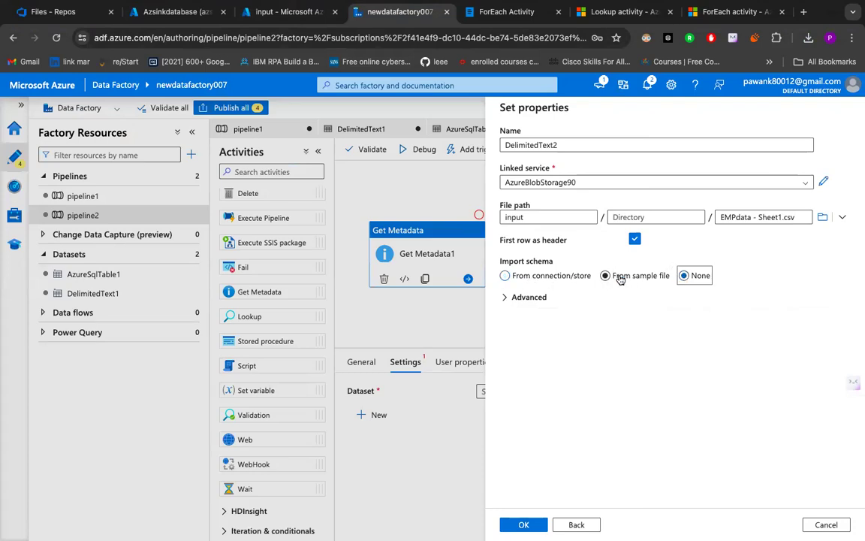
pyautogui.click(620, 277)
pyautogui.click(506, 276)
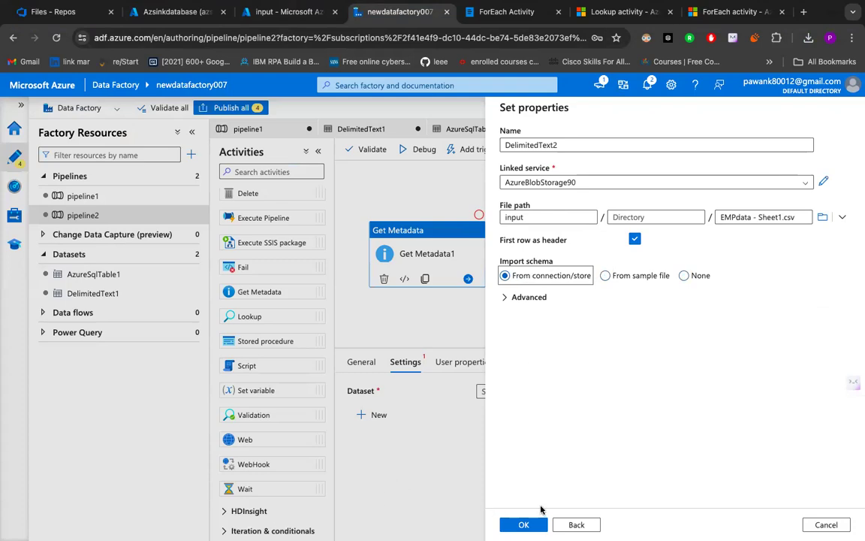
pyautogui.click(524, 524)
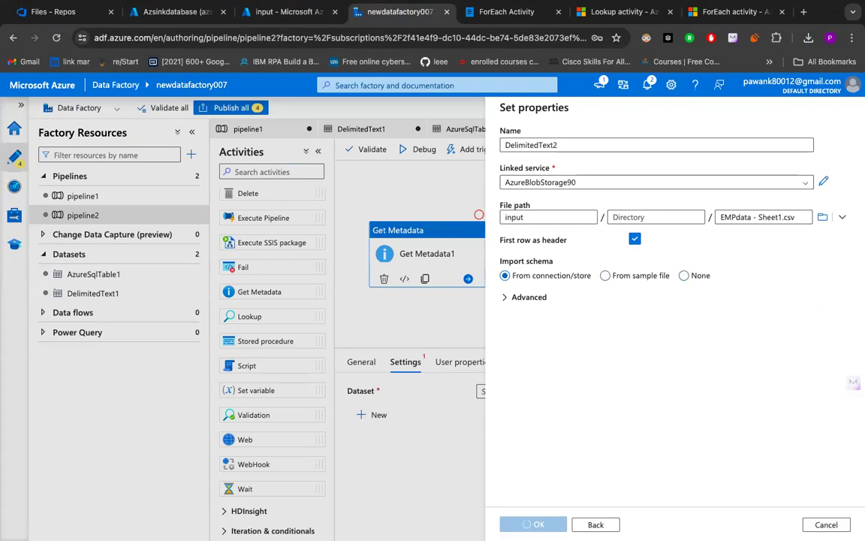
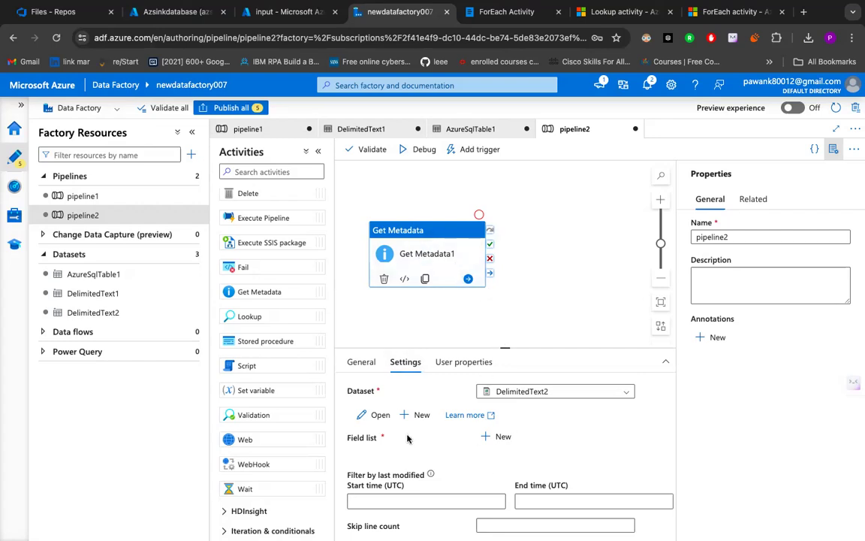
# - Add an argument to the Get Metadata1 activity's field list and set it to Column count
pyautogui.click(486, 440)
pyautogui.scroll(-1, 486, 439)
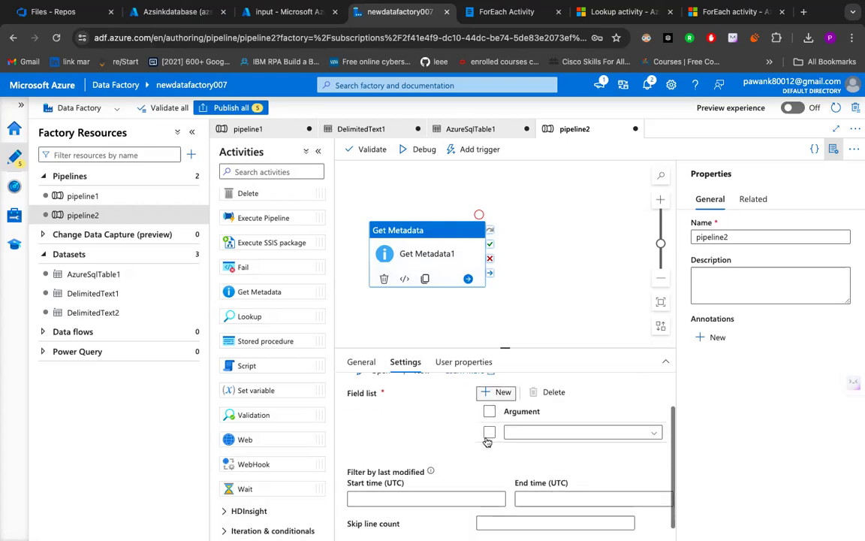
pyautogui.click(544, 435)
pyautogui.scroll(-3, 538, 477)
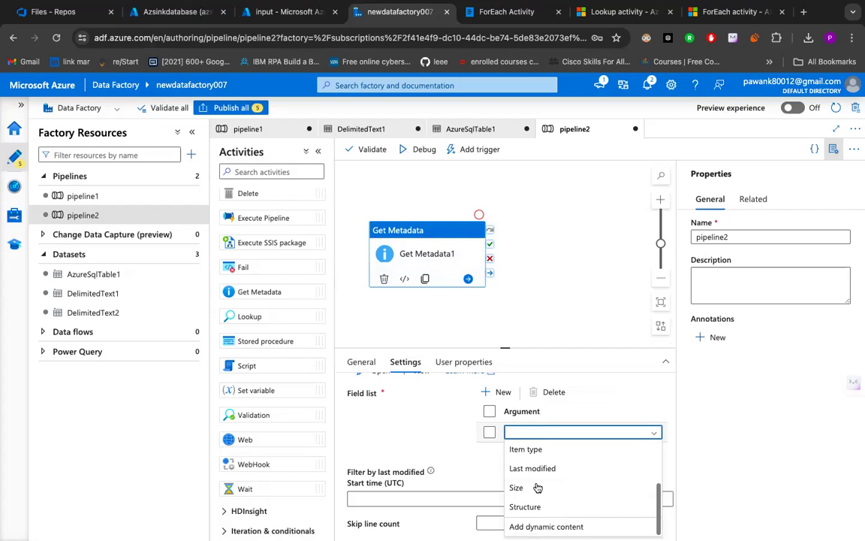
pyautogui.scroll(2, 539, 489)
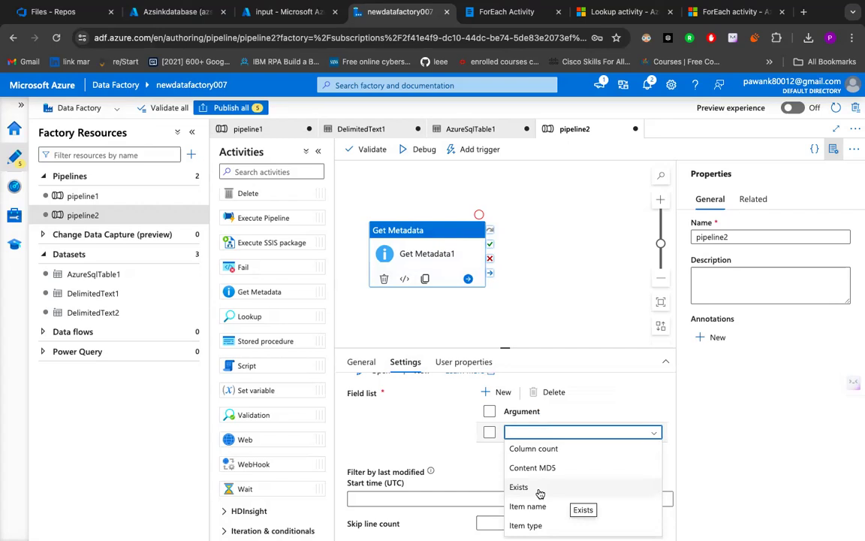
pyautogui.scroll(-2, 552, 502)
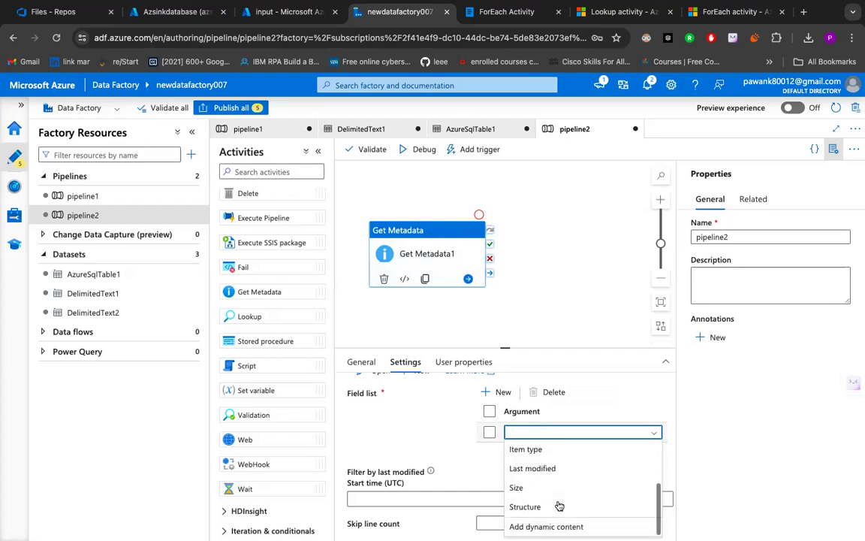
pyautogui.scroll(2, 537, 470)
pyautogui.scroll(-2, 539, 472)
pyautogui.scroll(2, 539, 472)
pyautogui.click(540, 473)
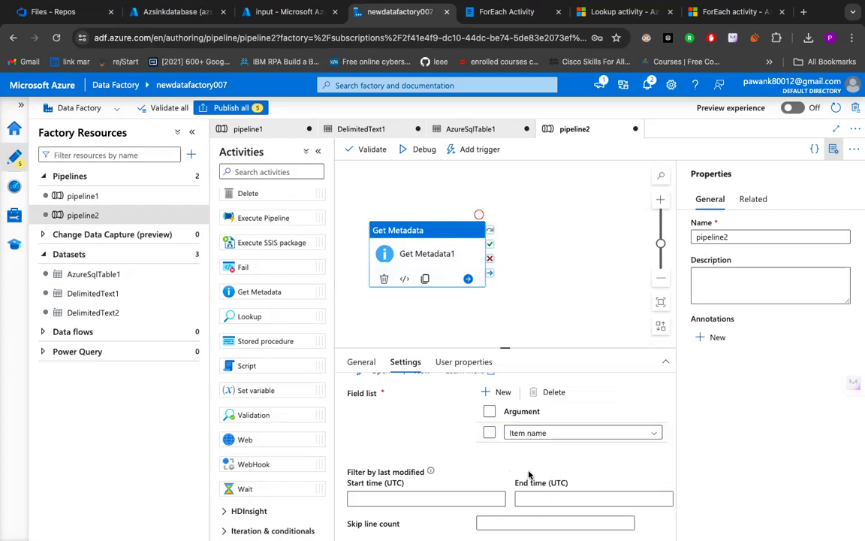
pyautogui.click(560, 432)
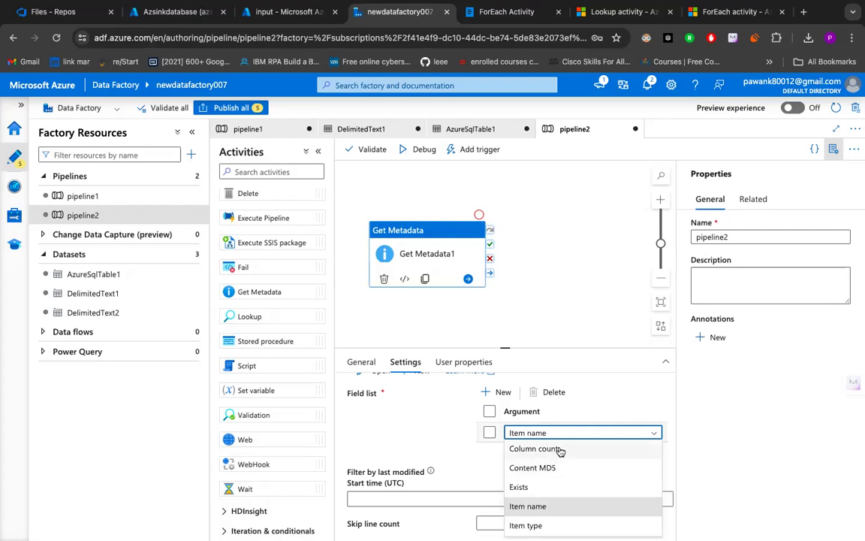
pyautogui.click(559, 449)
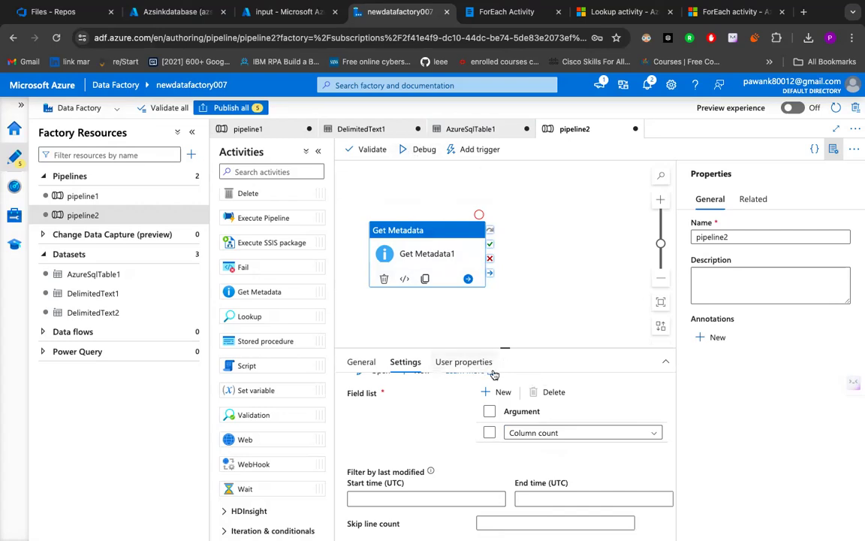
# - Debug pipeline2 and compare Get Metadata1's output in Data Factory with the columns of EMPdata - Sheet1.csv in the Azure portal's input container
pyautogui.click(412, 150)
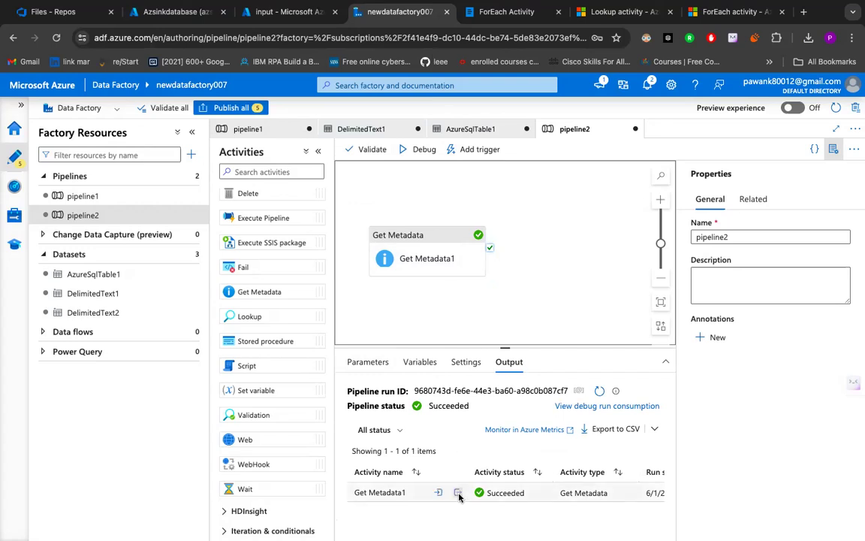
pyautogui.click(458, 494)
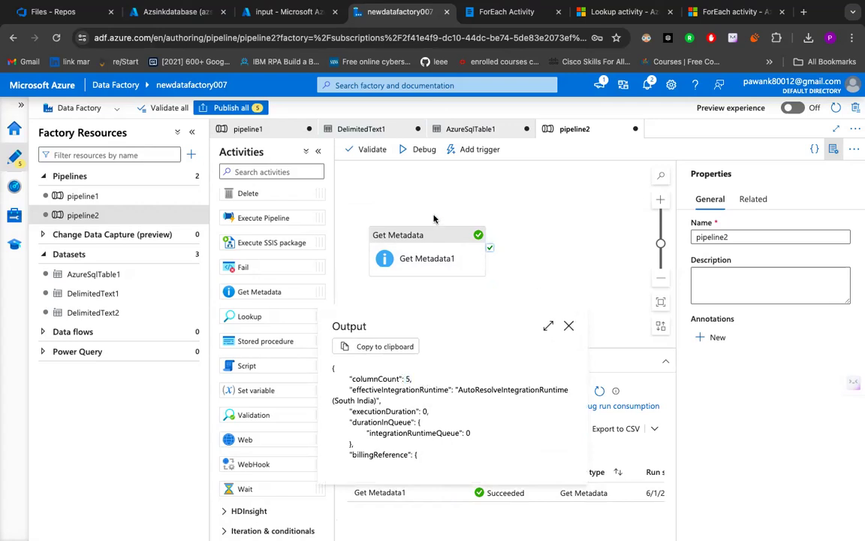
pyautogui.click(321, 18)
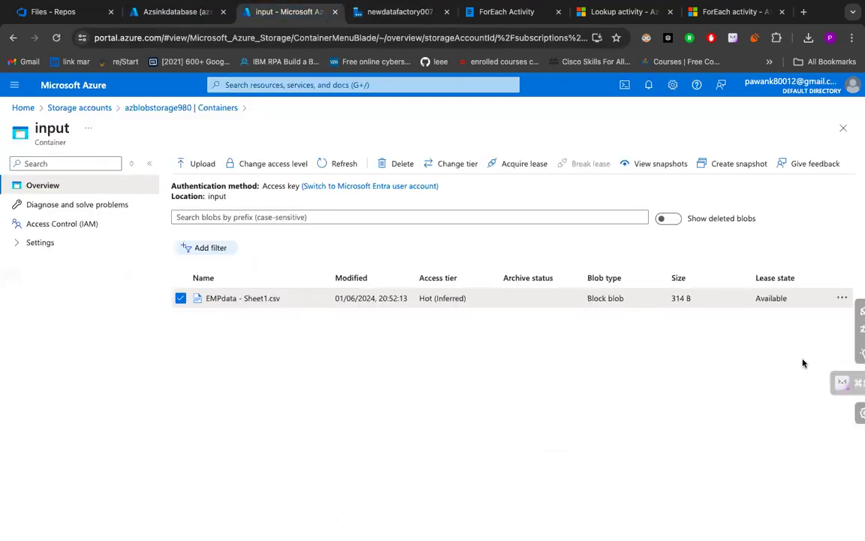
pyautogui.click(842, 298)
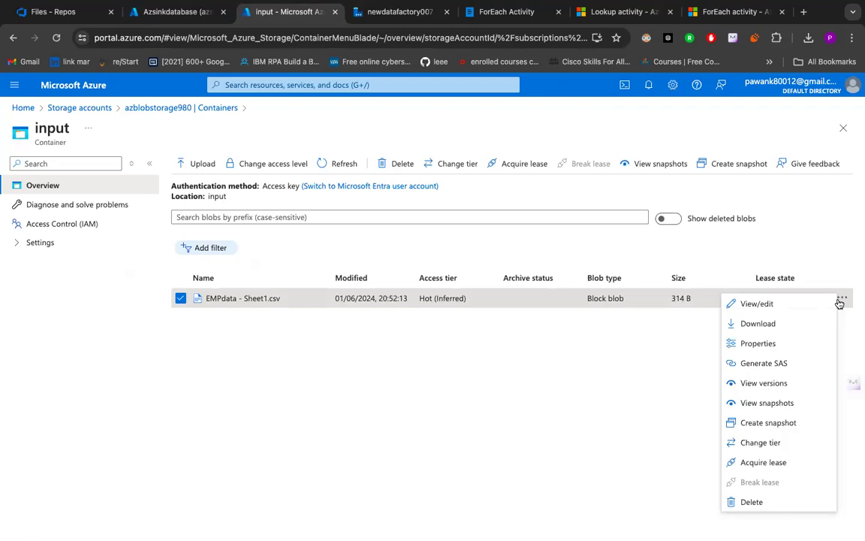
pyautogui.click(780, 306)
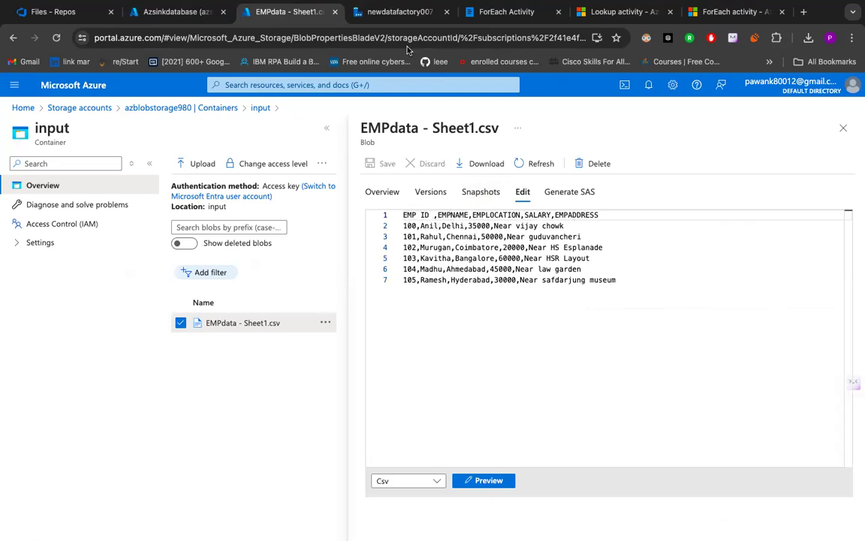
pyautogui.click(396, 23)
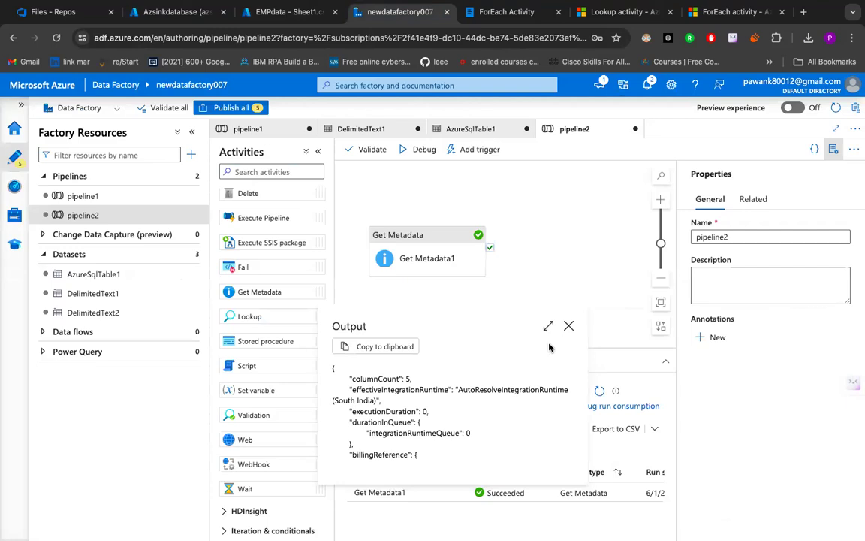
pyautogui.click(567, 328)
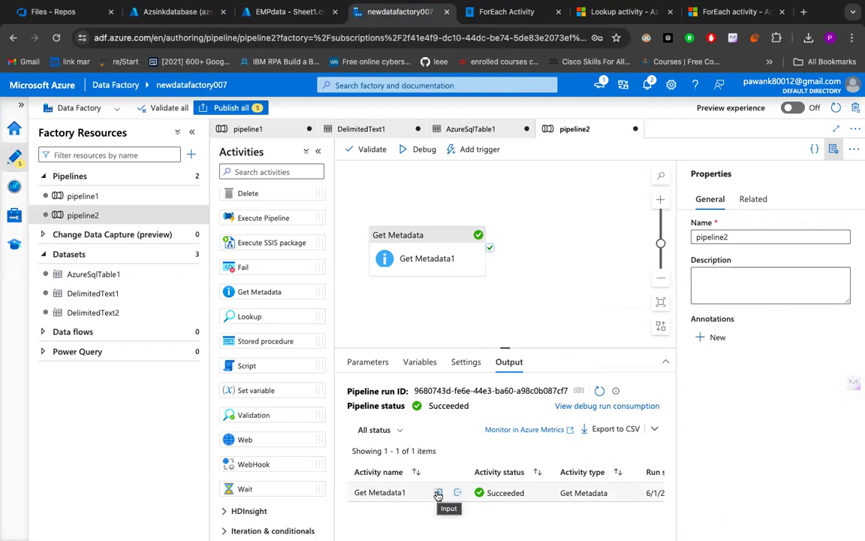
# - Add a ForEach activity to the pipeline2 canvas beside Get Metadata1
pyautogui.scroll(-2, 266, 376)
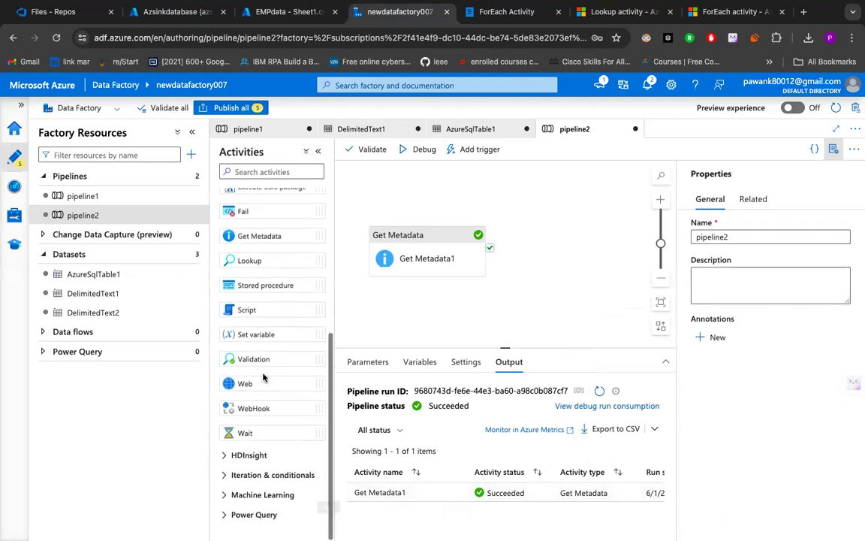
pyautogui.click(261, 477)
pyautogui.scroll(-4, 261, 475)
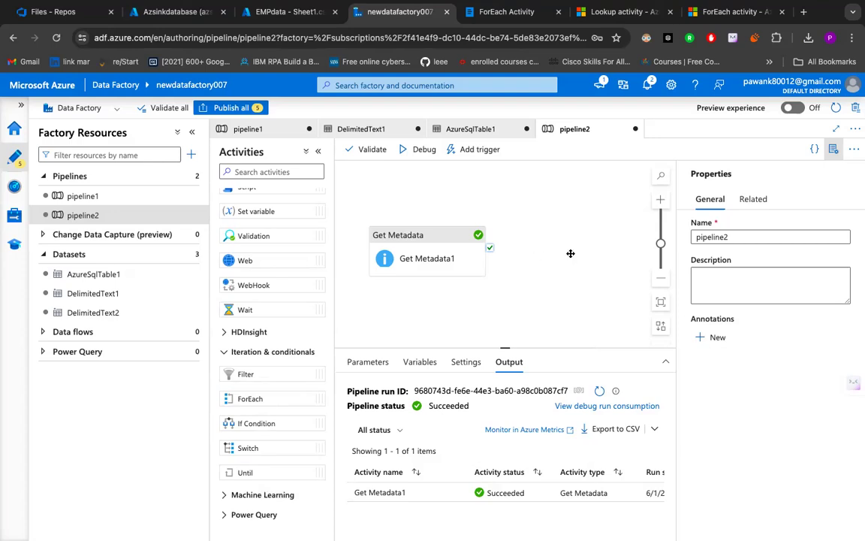
pyautogui.moveTo(571, 253); pyautogui.dragTo(563, 250)
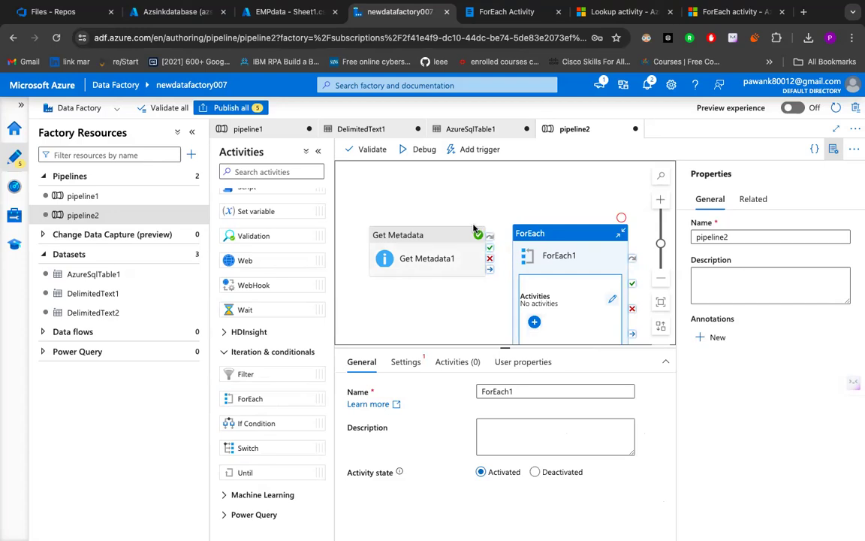
# - Move Get Metadata1 away from ForEach1 and connect its On success output to ForEach1
pyautogui.moveTo(448, 257); pyautogui.dragTo(392, 253)
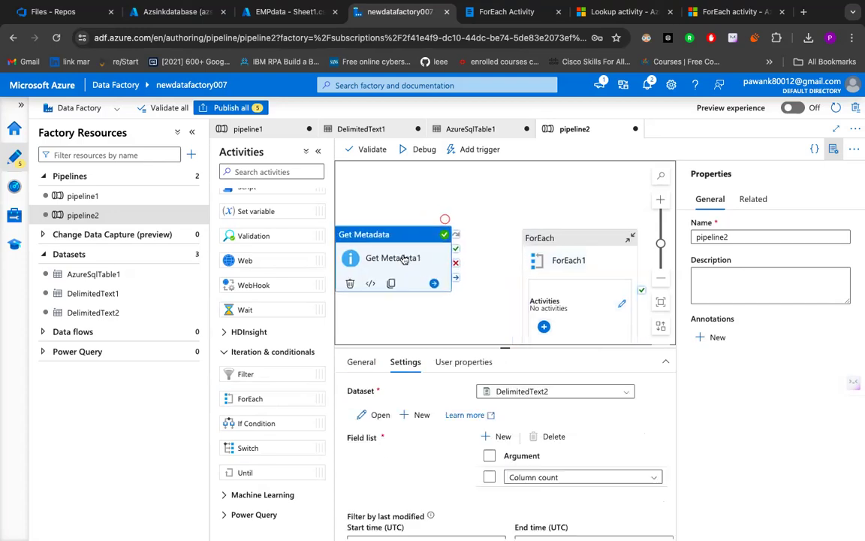
pyautogui.click(272, 11)
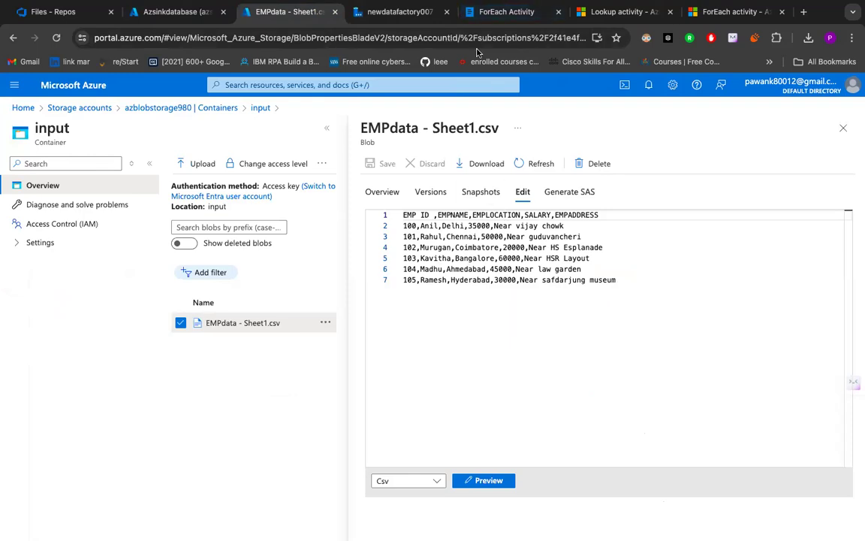
pyautogui.click(393, 11)
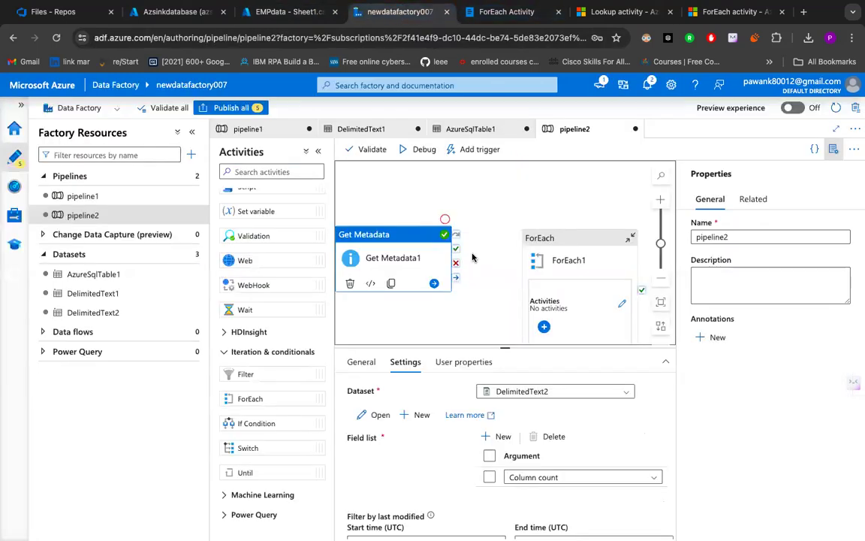
pyautogui.moveTo(456, 248); pyautogui.dragTo(523, 250)
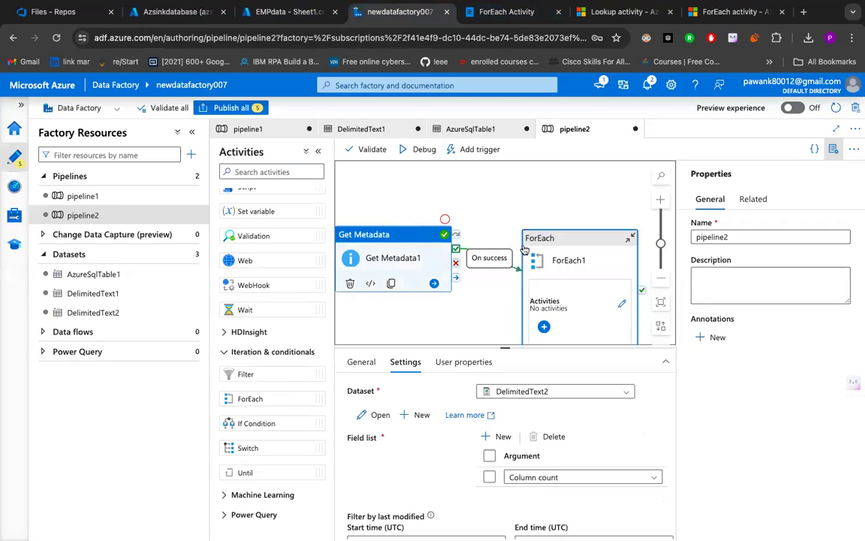
pyautogui.click(521, 248)
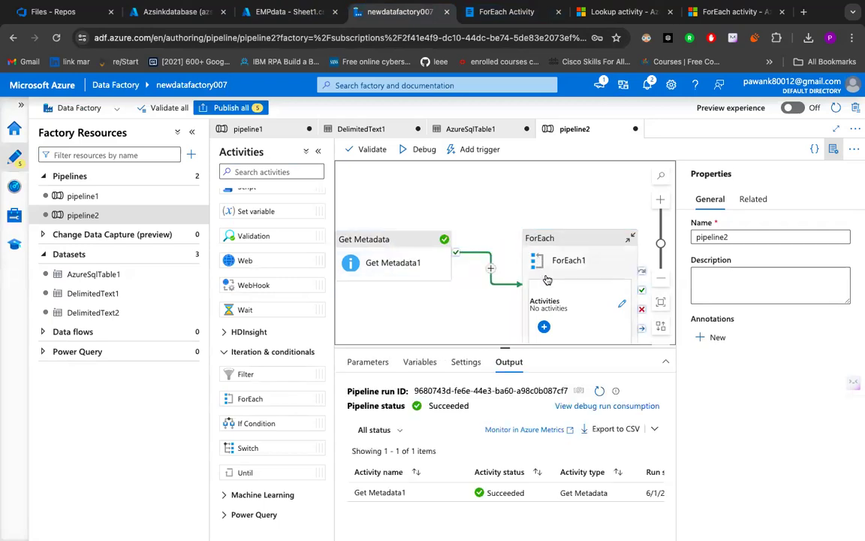
pyautogui.scroll(-3, 541, 274)
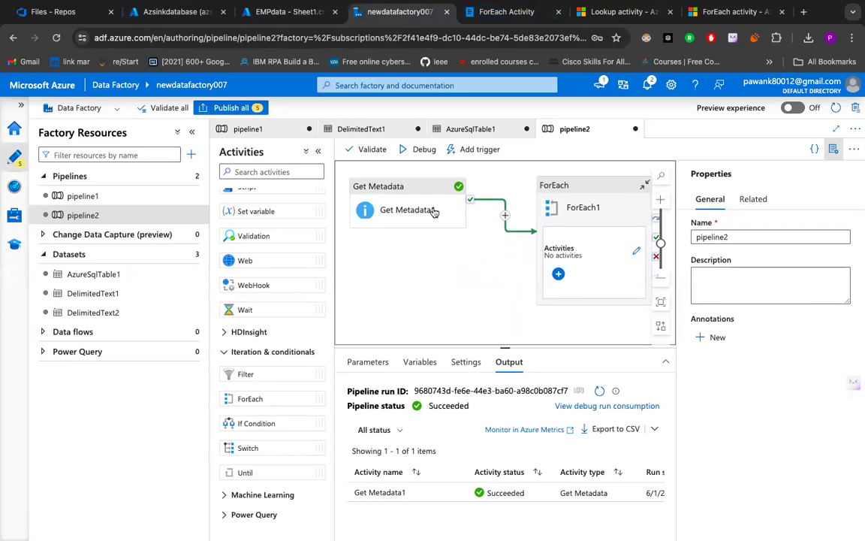
pyautogui.click(582, 238)
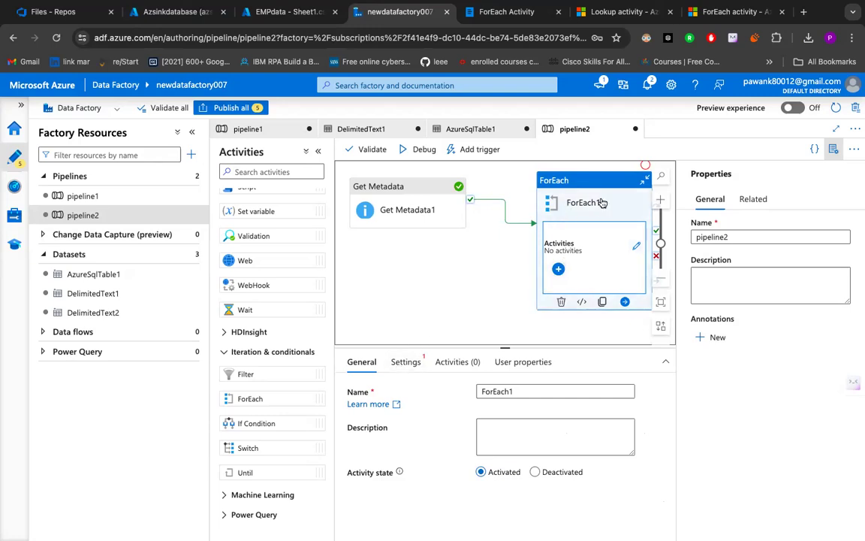
pyautogui.click(406, 364)
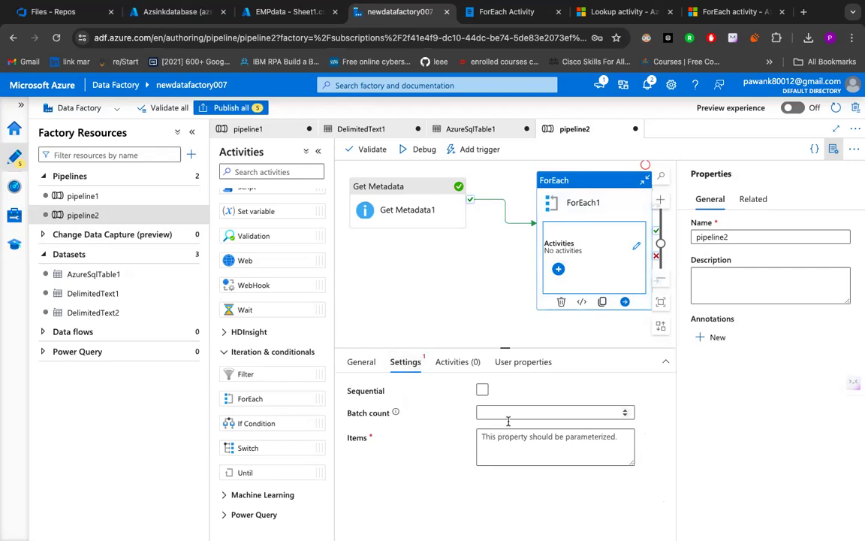
pyautogui.click(285, 12)
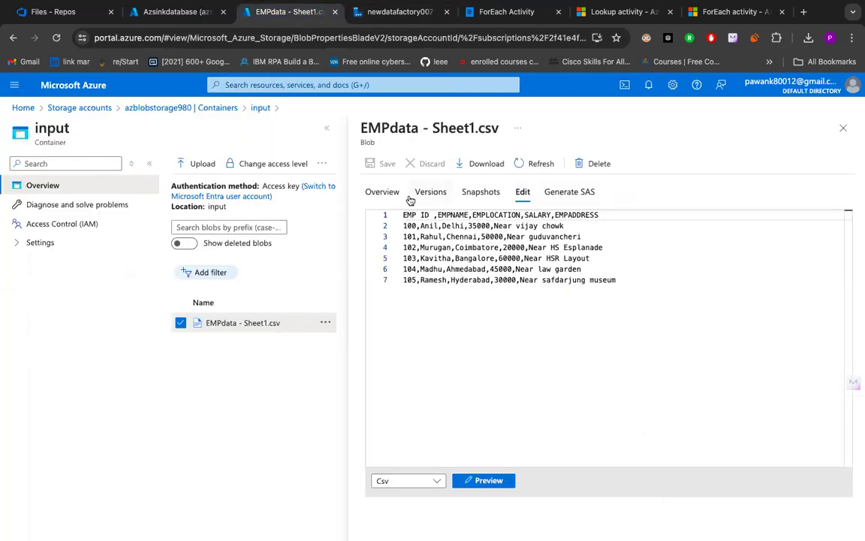
pyautogui.click(367, 13)
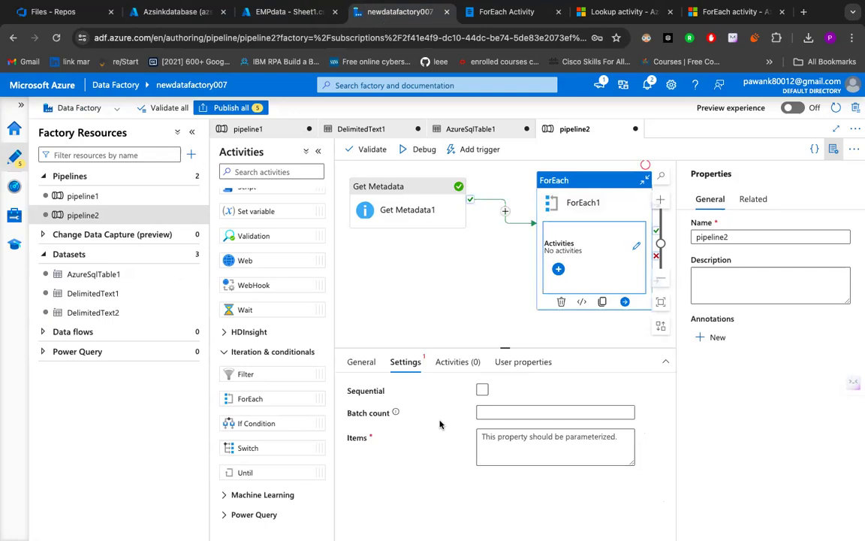
pyautogui.click(495, 438)
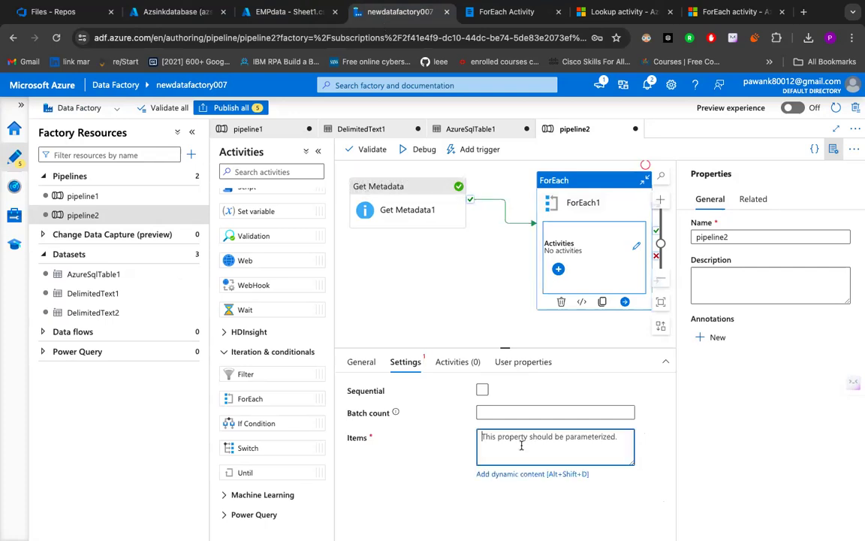
pyautogui.click(531, 474)
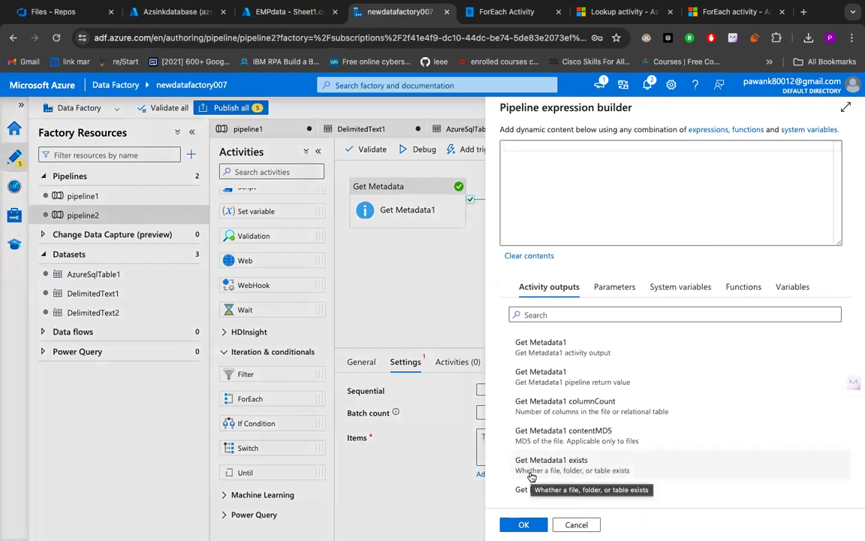
pyautogui.click(585, 156)
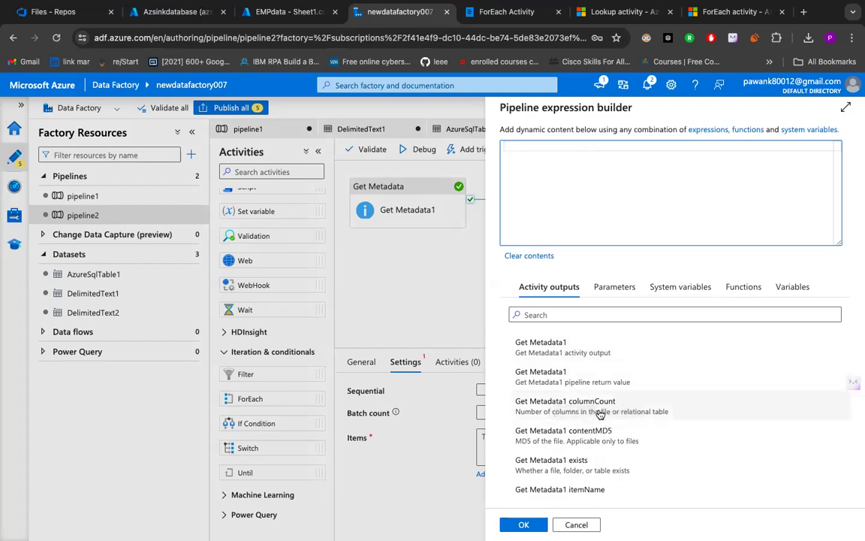
pyautogui.click(568, 404)
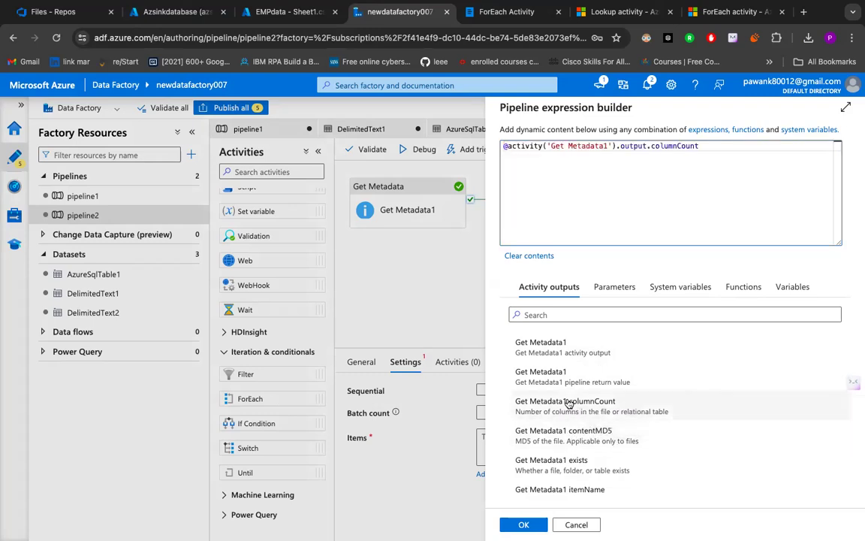
pyautogui.moveTo(504, 146); pyautogui.dragTo(706, 152)
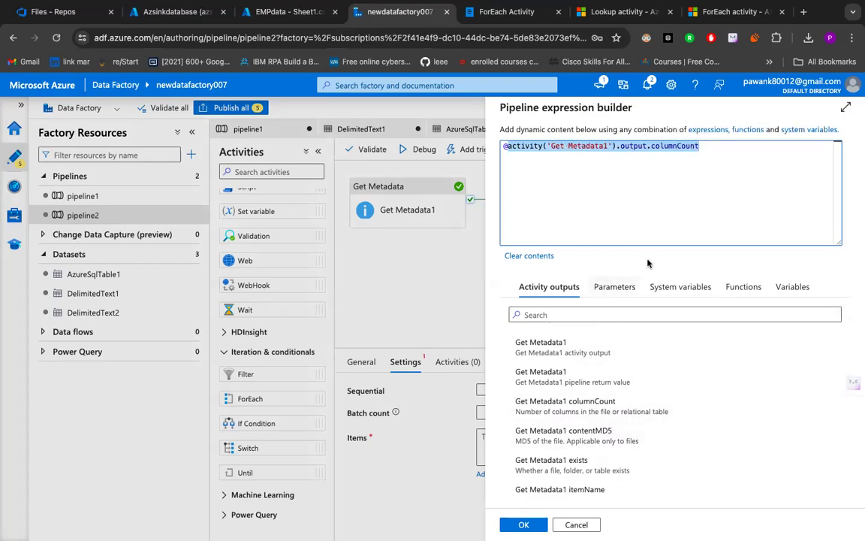
pyautogui.scroll(-3, 598, 391)
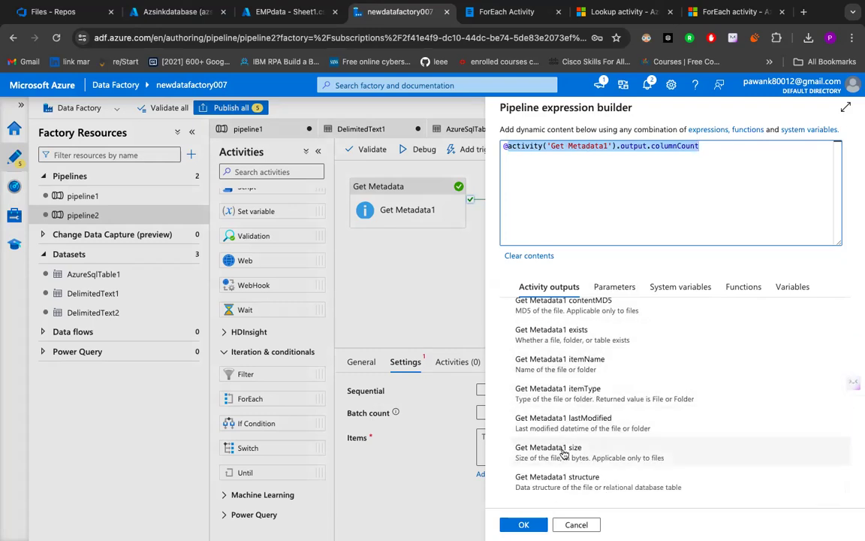
pyautogui.scroll(4, 586, 344)
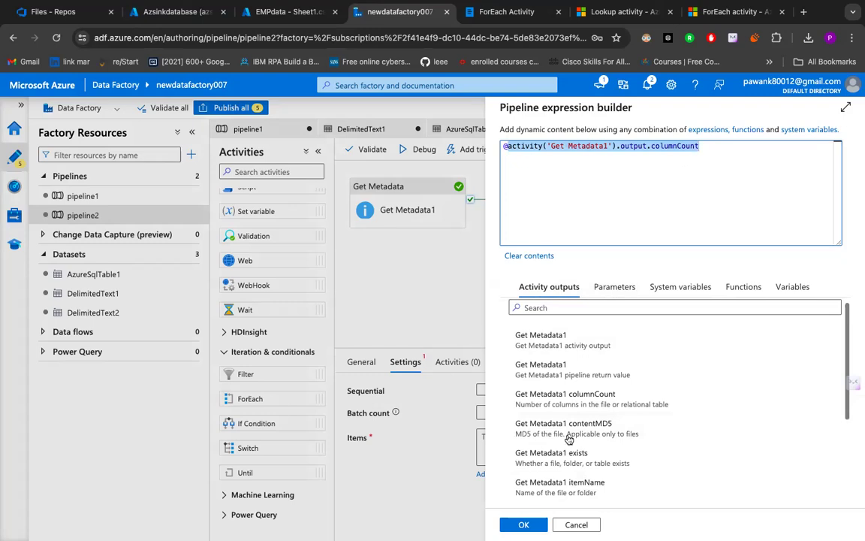
pyautogui.click(525, 523)
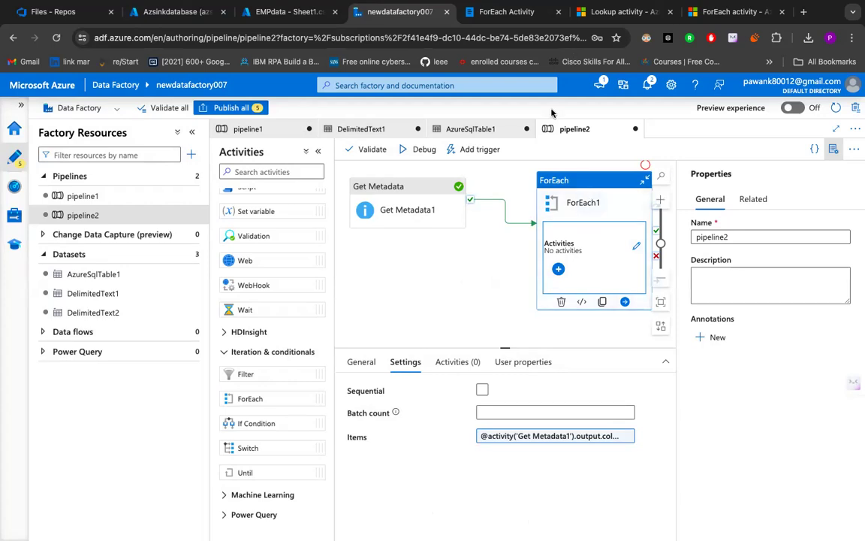
# - Add a Copy data activity inside ForEach1 and select it for configuration
pyautogui.click(558, 269)
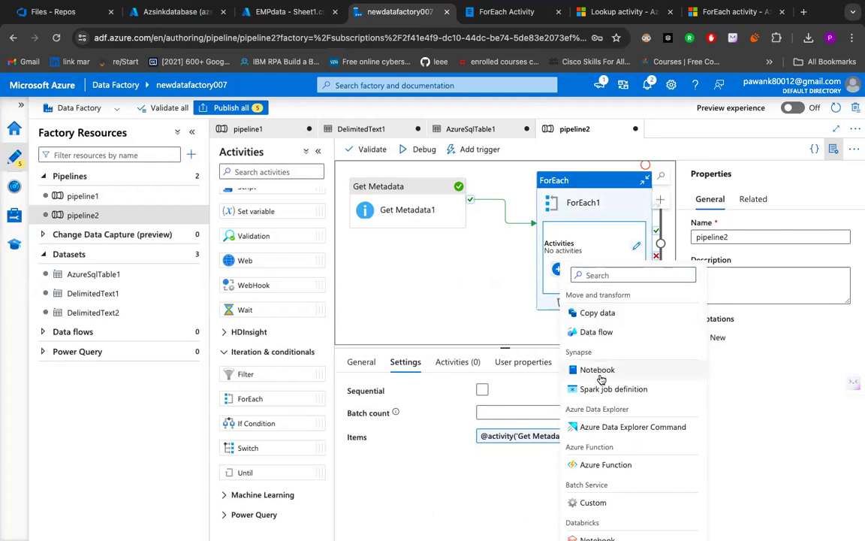
pyautogui.click(600, 314)
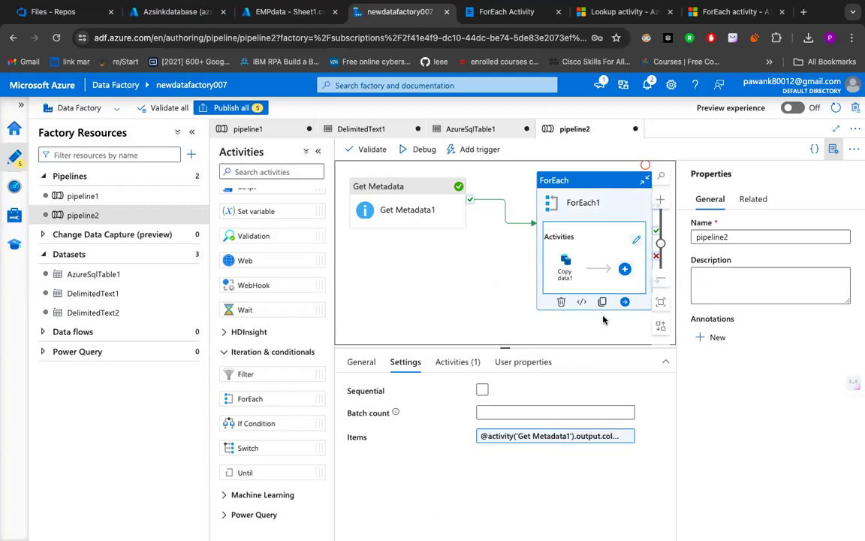
pyautogui.click(565, 274)
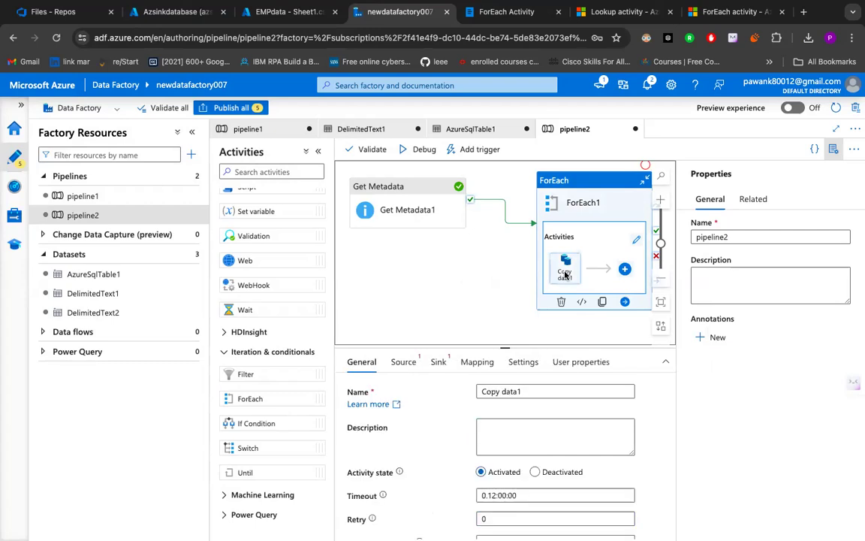
# - Set Copy data1's source dataset to DelimitedText2 and preview the dataset's data
pyautogui.click(403, 362)
pyautogui.click(437, 363)
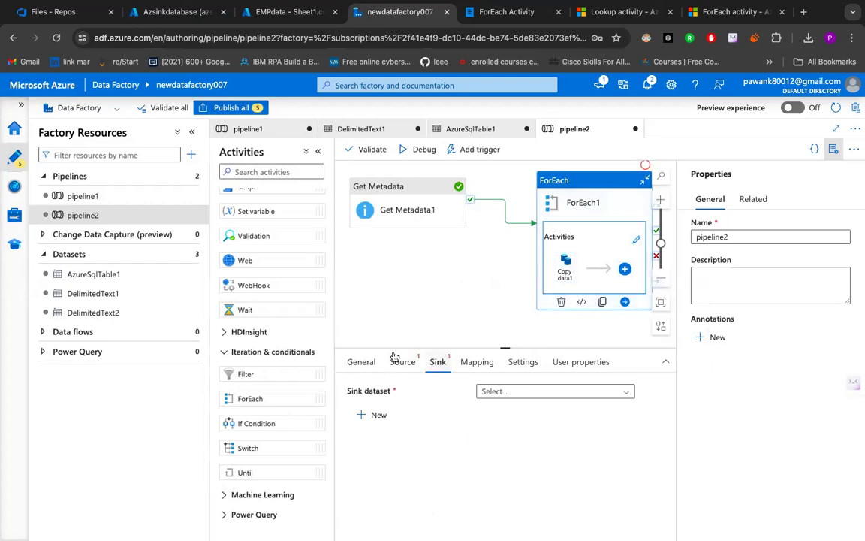
pyautogui.click(398, 365)
pyautogui.click(438, 363)
pyautogui.click(405, 364)
pyautogui.click(438, 363)
pyautogui.click(407, 363)
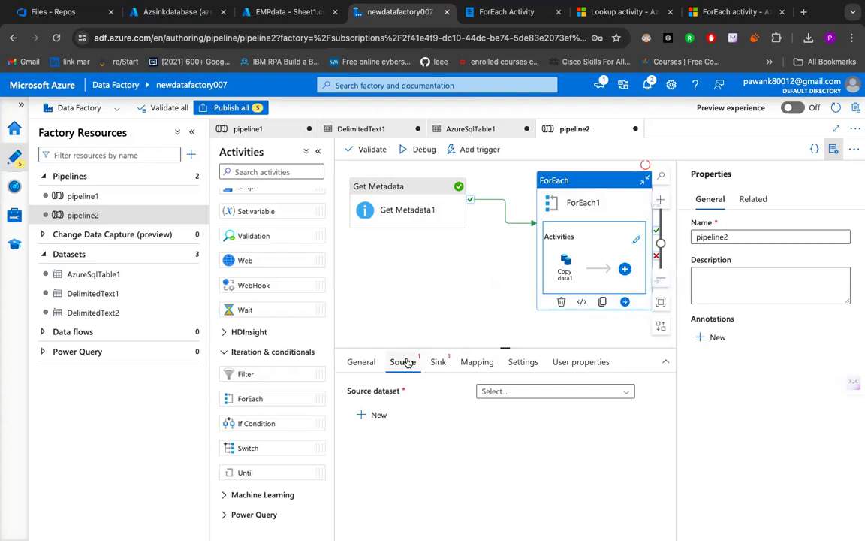
pyautogui.click(494, 390)
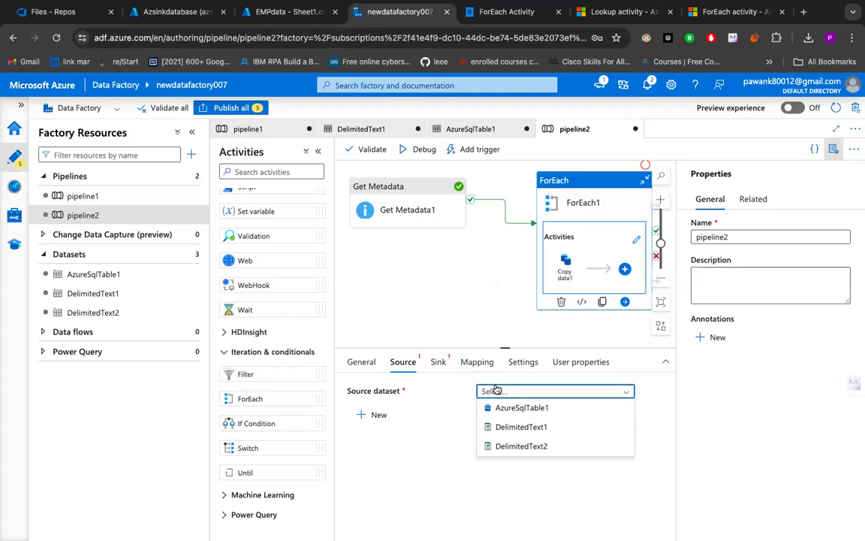
pyautogui.click(544, 447)
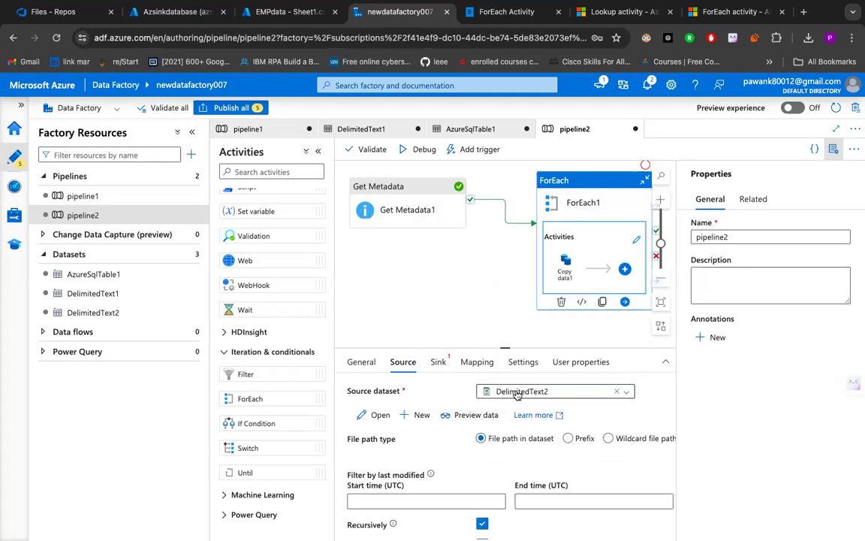
pyautogui.click(469, 416)
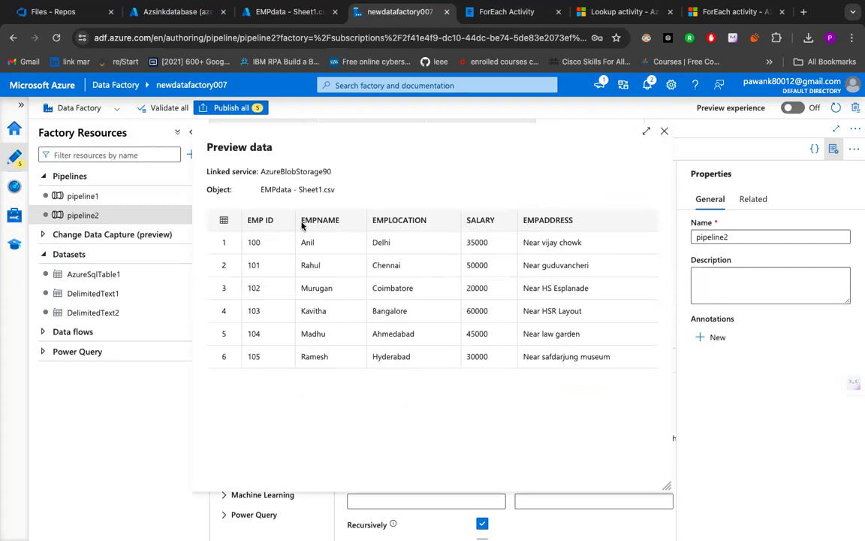
pyautogui.click(664, 133)
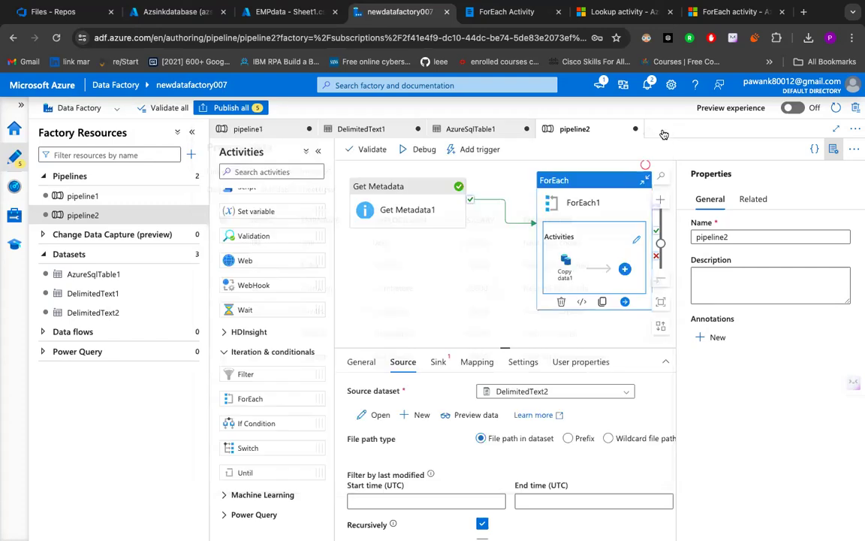
# - Set the file path type of Copy data1's source to Wildcard file path
pyautogui.click(436, 368)
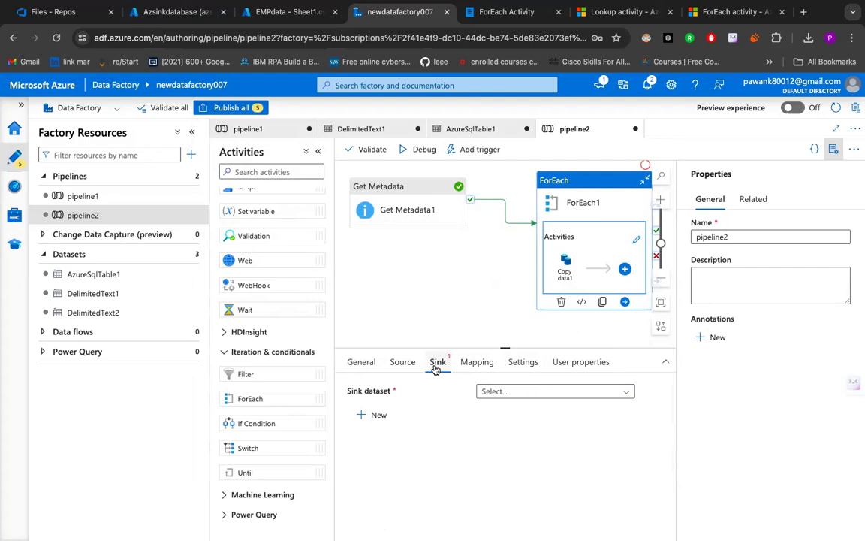
pyautogui.click(406, 365)
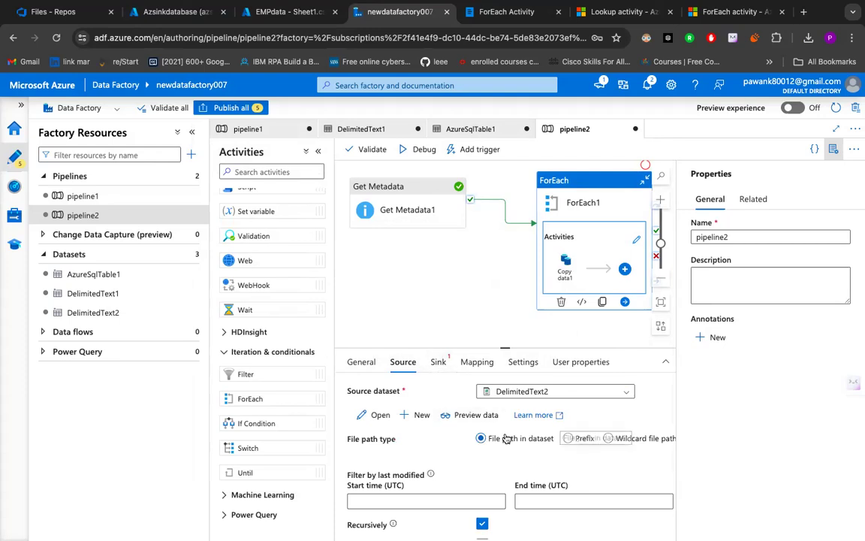
pyautogui.hscroll(1, 506, 438)
pyautogui.hscroll(2, 506, 438)
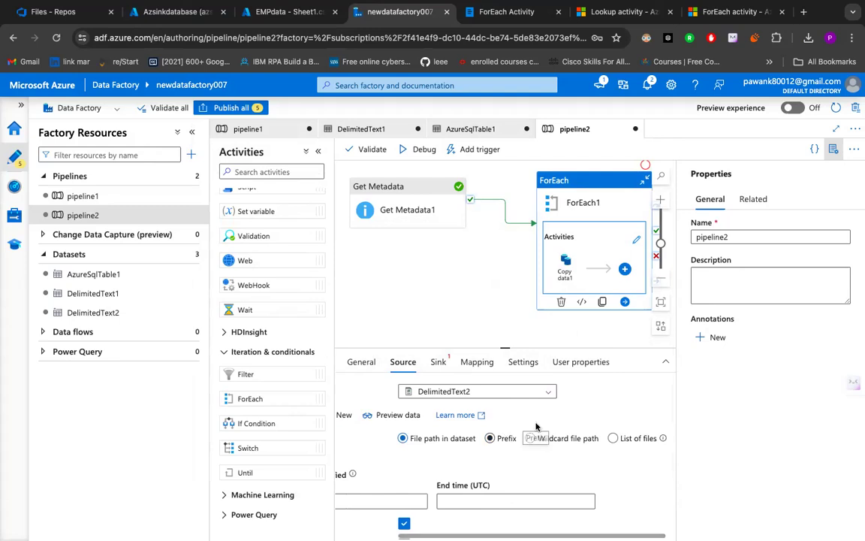
pyautogui.click(533, 438)
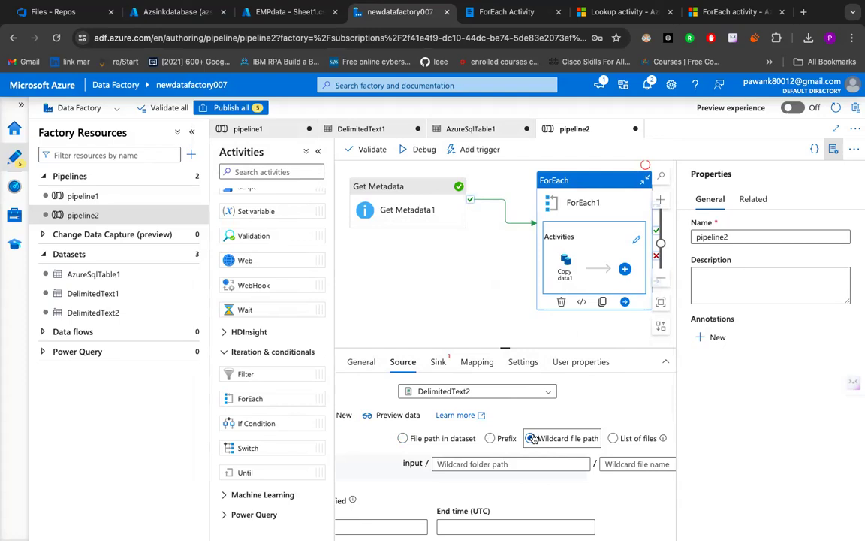
pyautogui.hscroll(3, 549, 475)
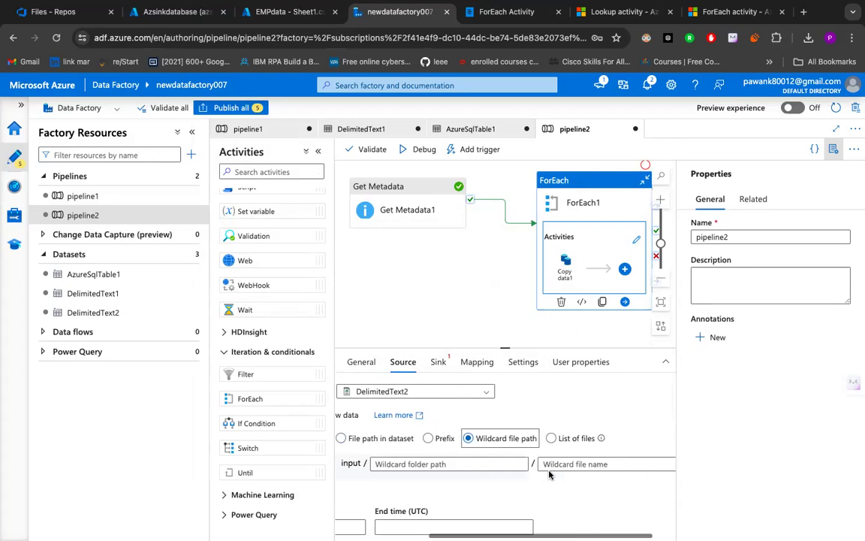
pyautogui.click(560, 465)
pyautogui.click(563, 480)
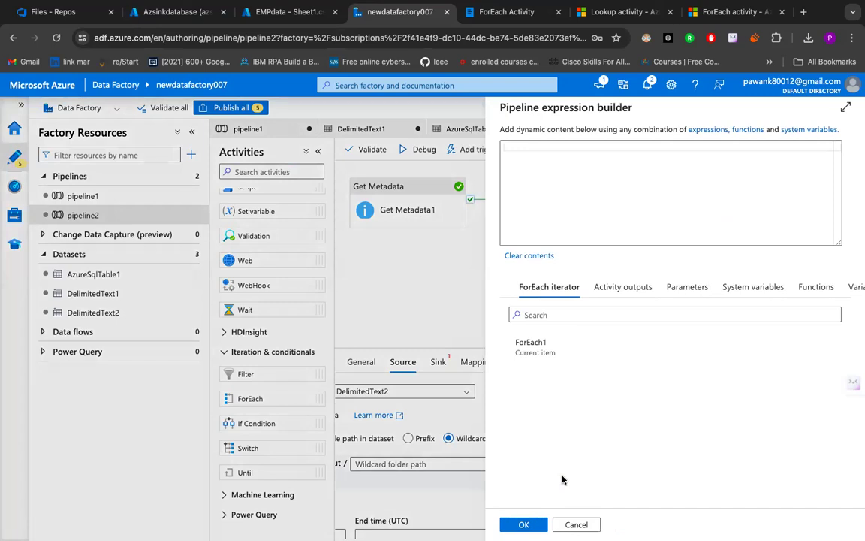
pyautogui.click(566, 343)
pyautogui.click(558, 352)
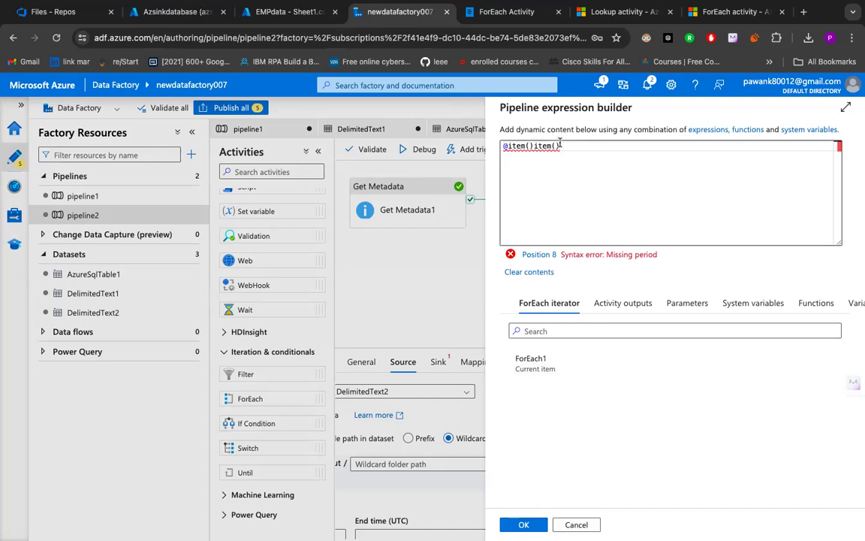
pyautogui.press('BackSpace')
pyautogui.press('BackSpace')
pyautogui.press('BackSpace')
pyautogui.press('BackSpace')
pyautogui.press('BackSpace')
pyautogui.press('BackSpace')
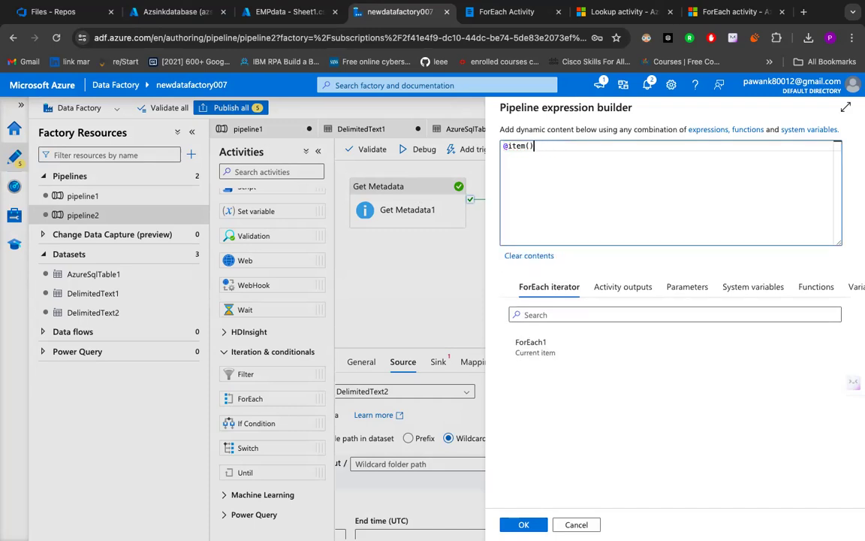
pyautogui.click(524, 524)
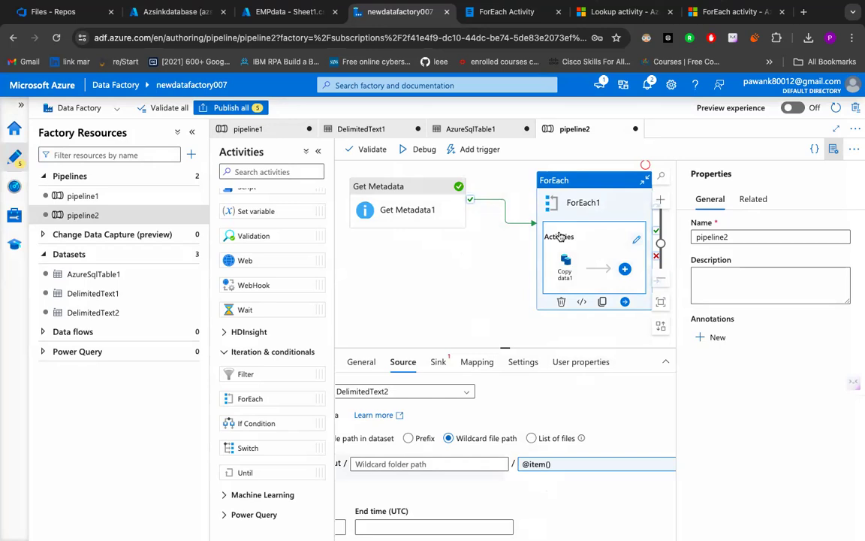
# - In the Whimsical ForEach Activity note, rename the two Azure storage labels to Azure blob storage1 and Azure blob storage2
pyautogui.click(439, 362)
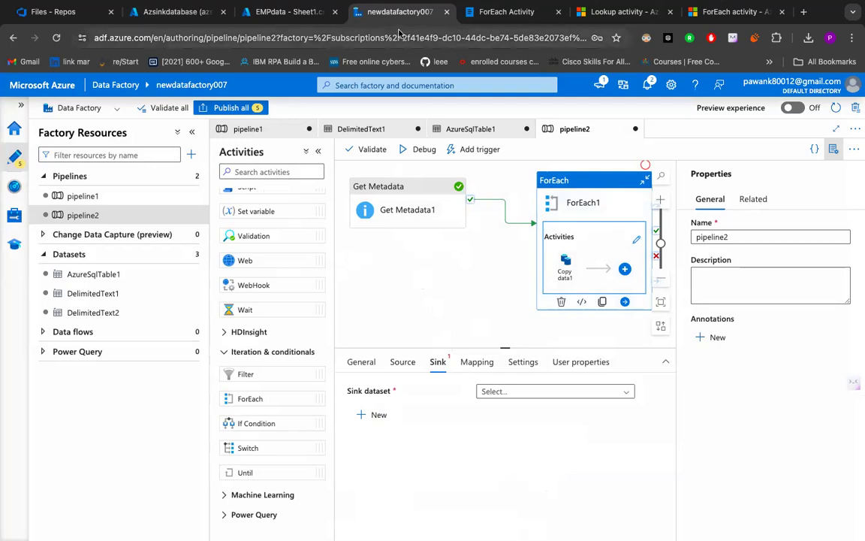
pyautogui.click(483, 18)
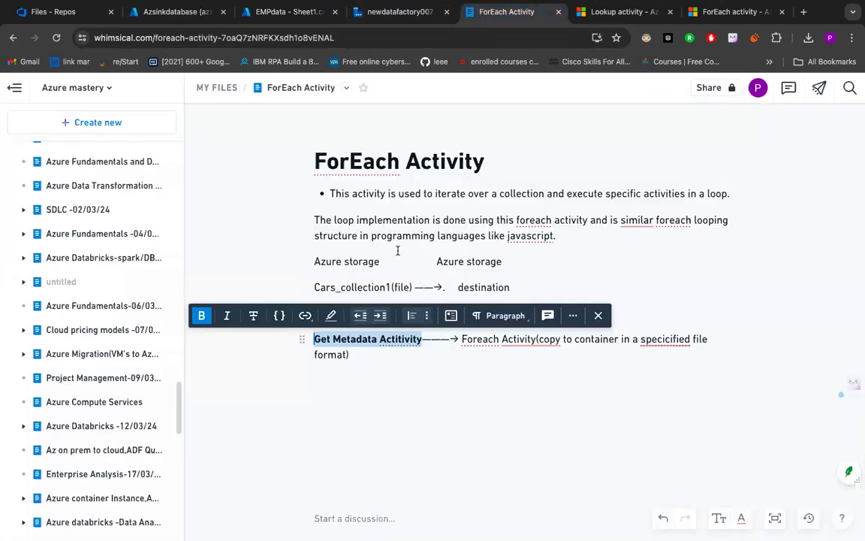
pyautogui.click(366, 363)
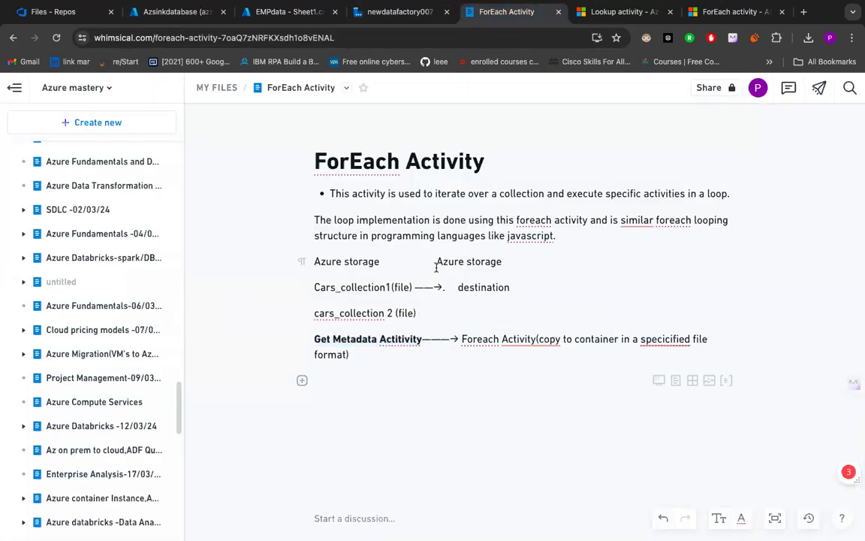
pyautogui.moveTo(438, 262); pyautogui.dragTo(539, 262)
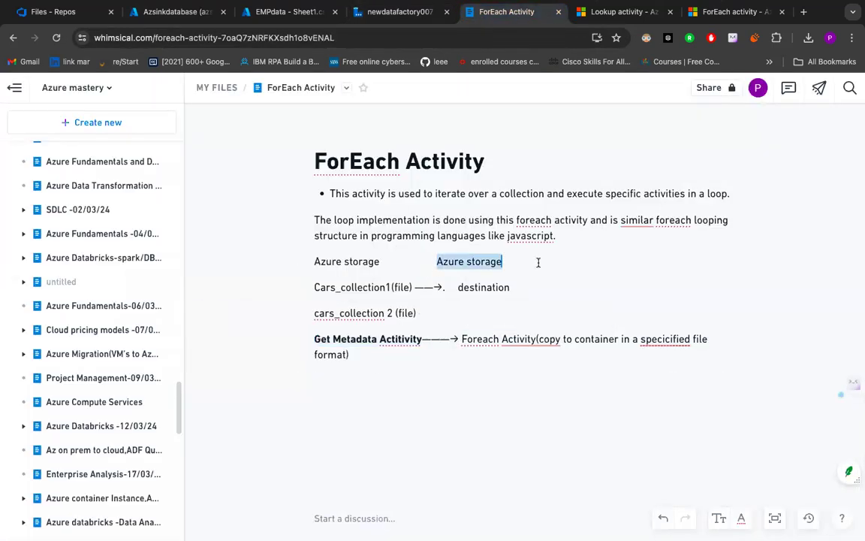
pyautogui.click(465, 261)
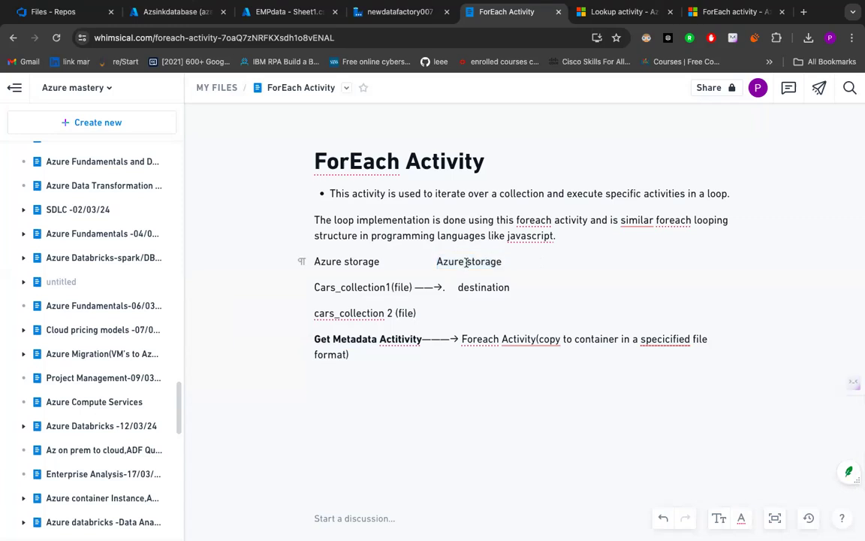
pyautogui.write('blob ')
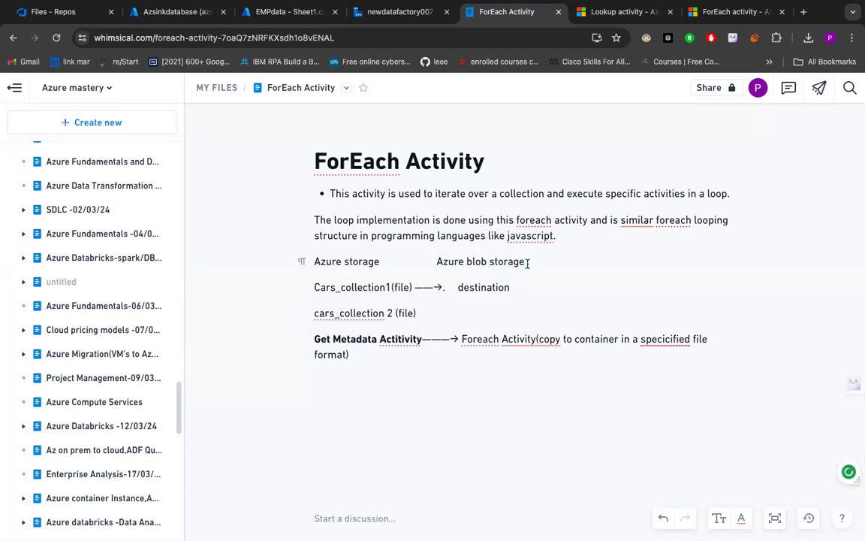
pyautogui.write('2')
pyautogui.write('blo')
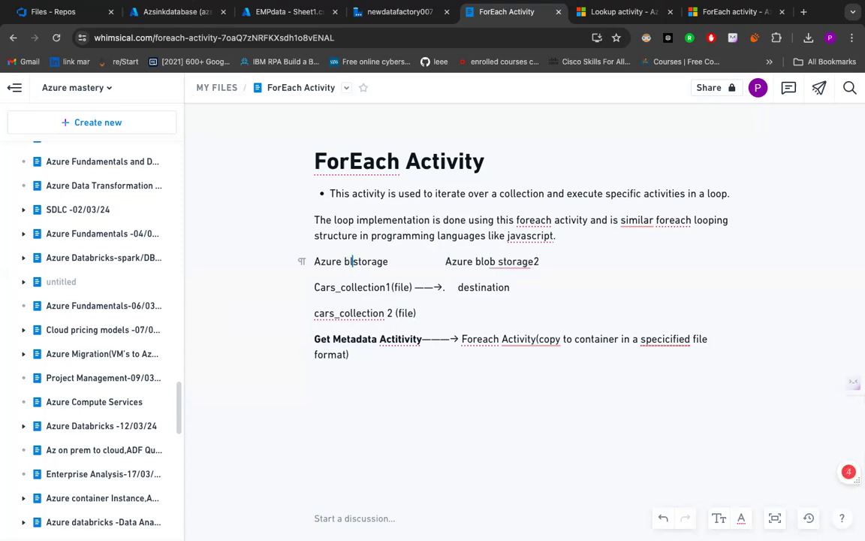
pyautogui.write('b')
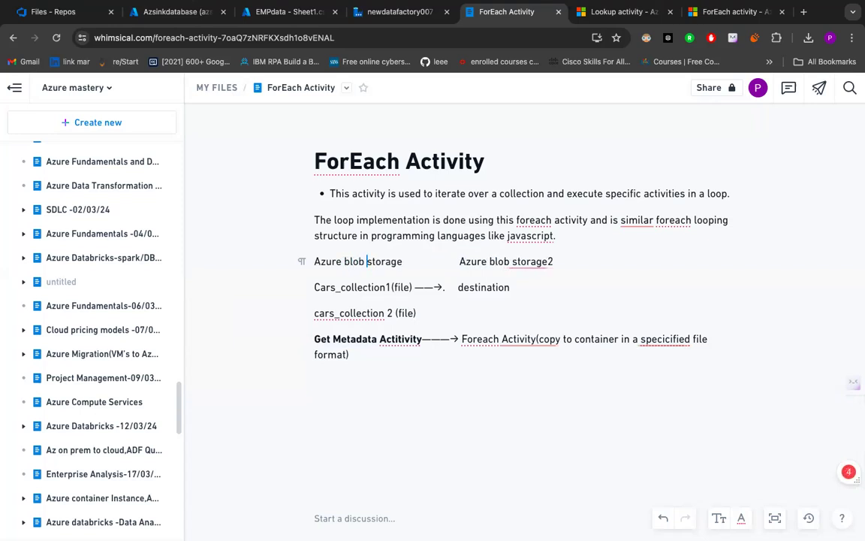
pyautogui.click(403, 262)
pyautogui.write('1')
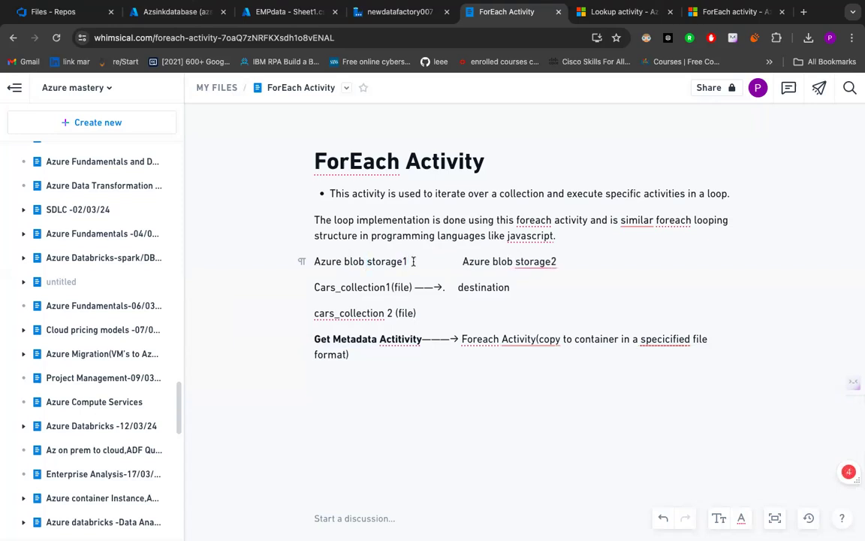
pyautogui.write('(sour')
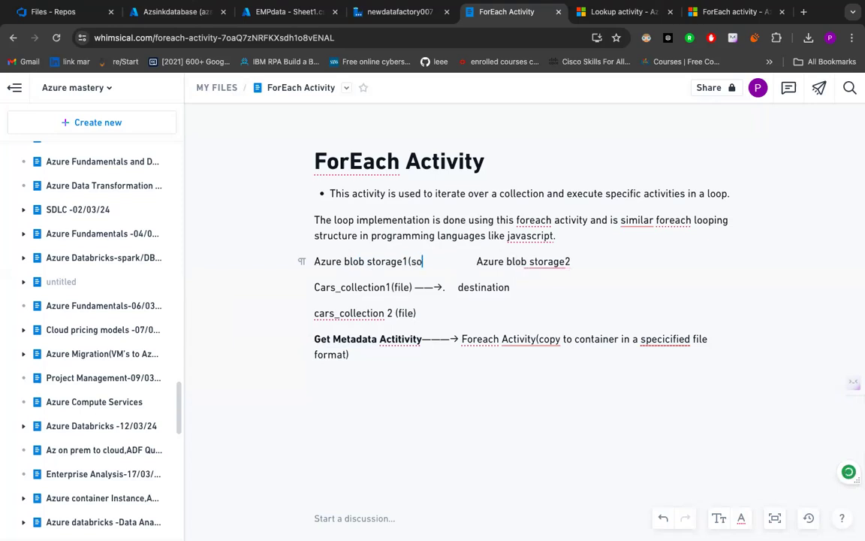
pyautogui.write('ce)')
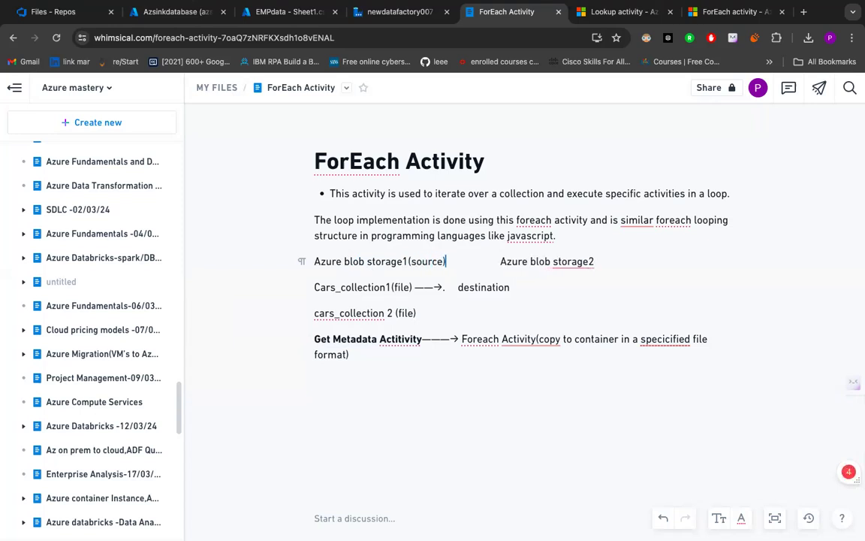
# - Append (source) to Azure blob storage1 and (sink) to Azure blob storage2 in the note
pyautogui.click(596, 261)
pyautogui.write('(sink)')
# - Switch to Data Factory and start a new sink dataset for Copy data1 with Azure Blob Storage as the data store
pyautogui.click(605, 12)
pyautogui.click(399, 13)
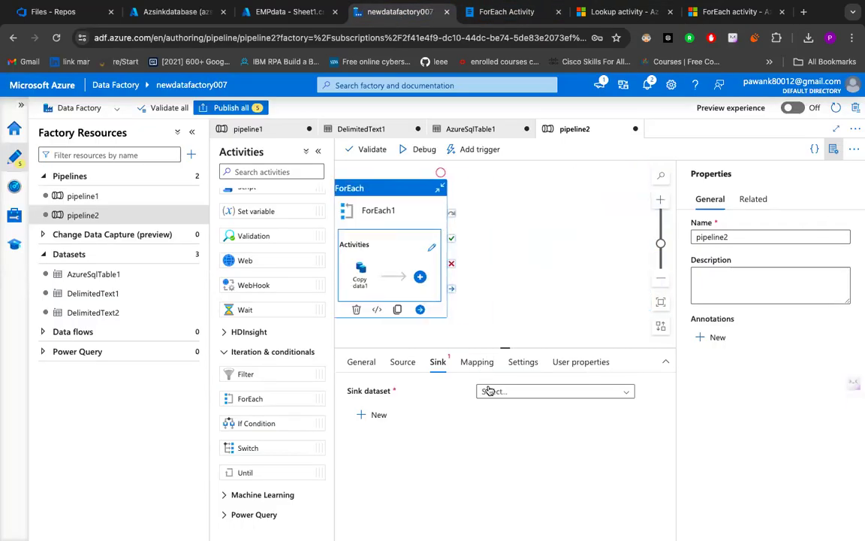
pyautogui.click(363, 416)
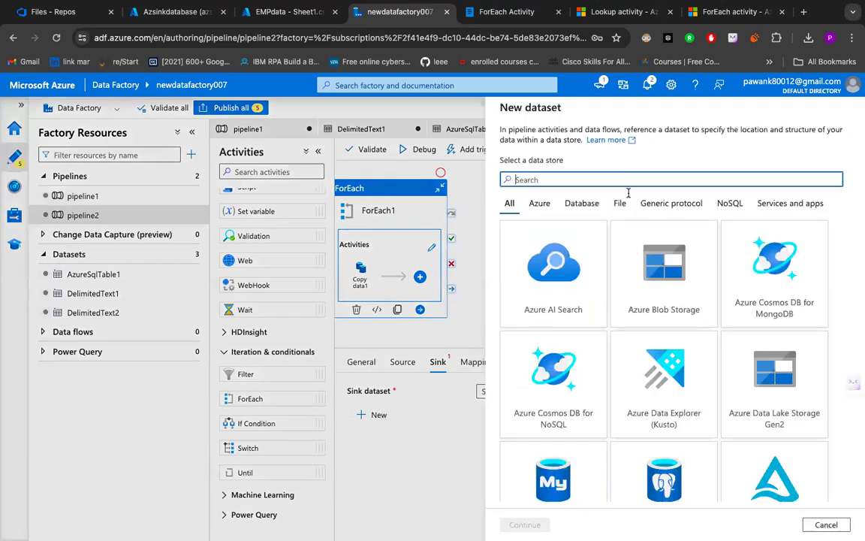
pyautogui.click(623, 319)
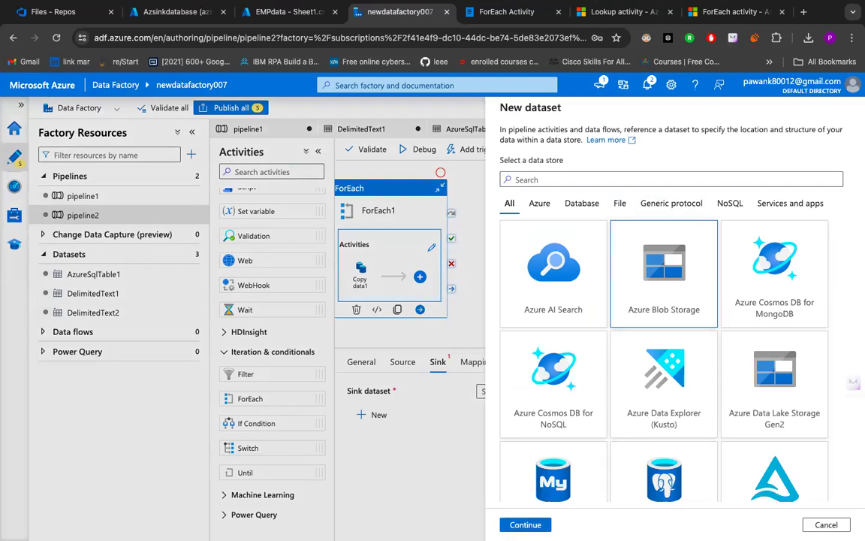
pyautogui.click(525, 524)
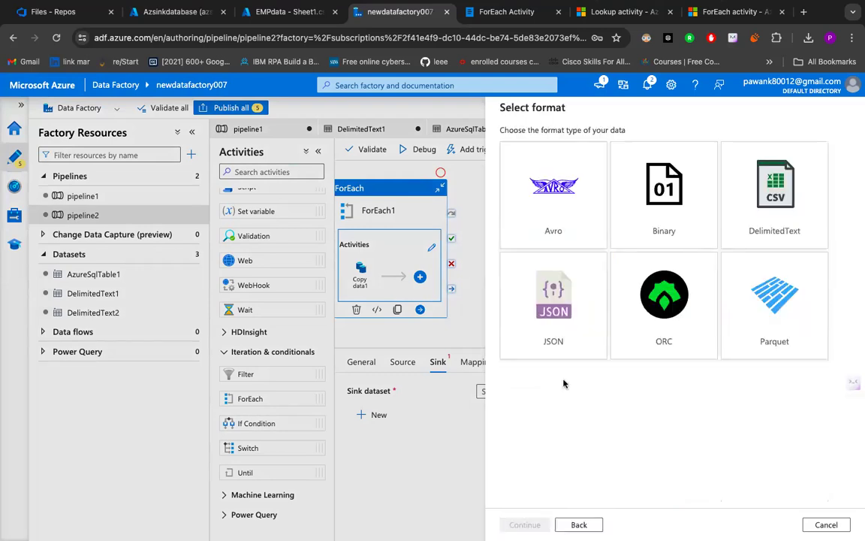
# - Check the EMPdata - Sheet1.csv source blob in the Azure portal, and choose JSON as the new sink dataset's format in Data Factory
pyautogui.click(293, 13)
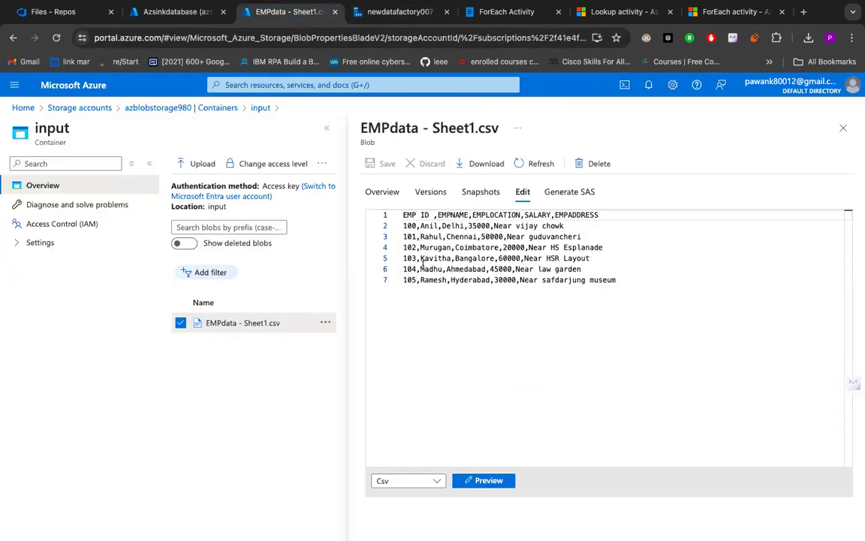
pyautogui.scroll(2, 264, 334)
pyautogui.scroll(5, 264, 335)
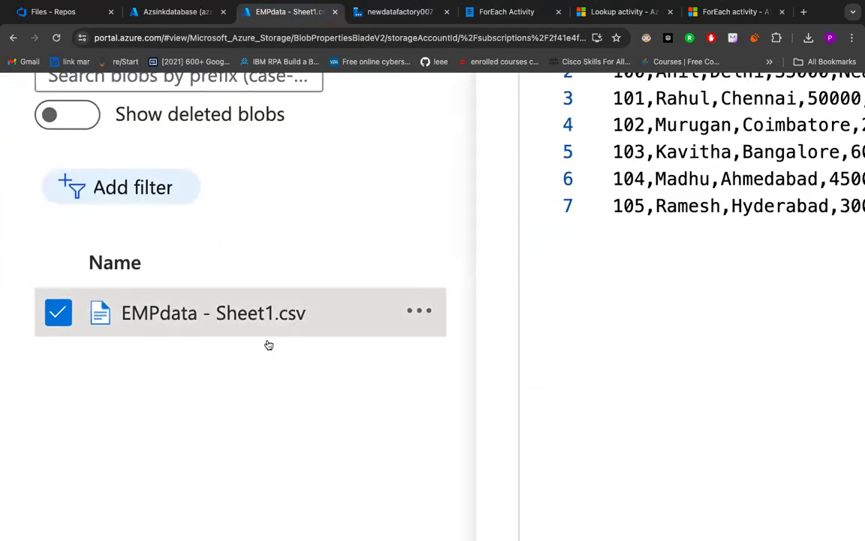
pyautogui.scroll(-7, 300, 308)
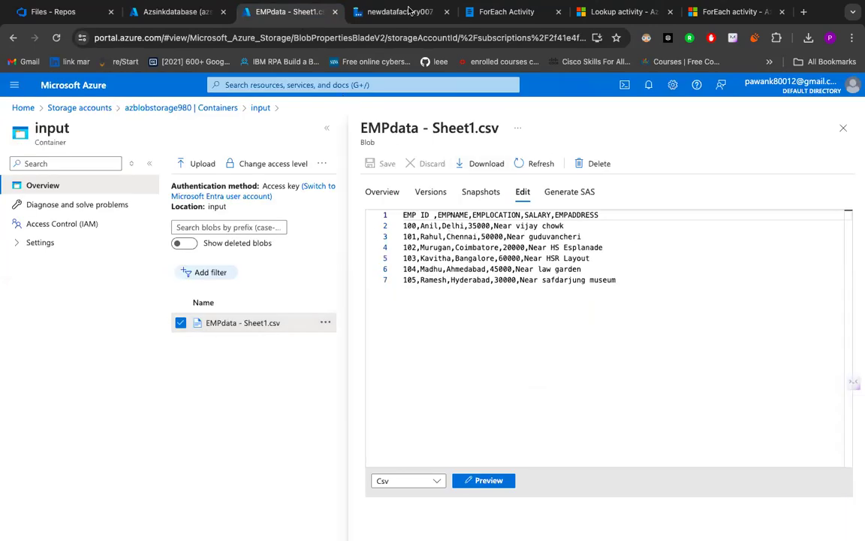
pyautogui.click(406, 11)
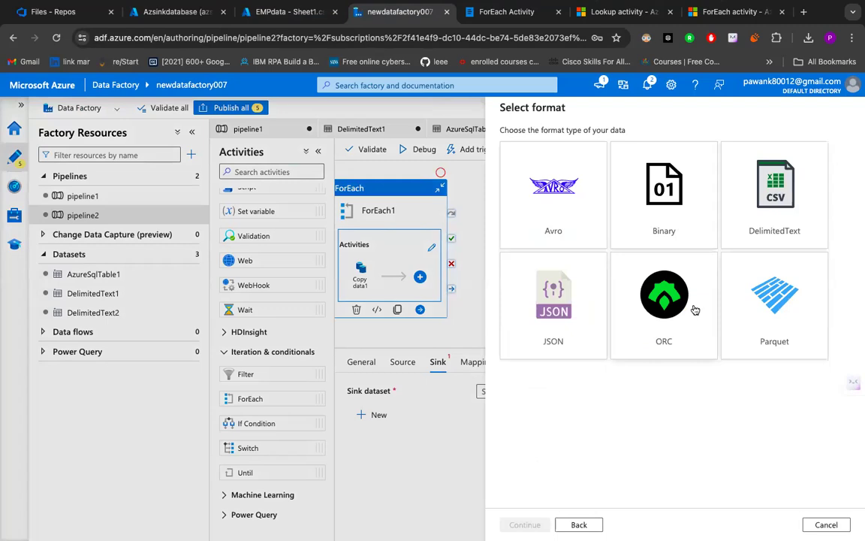
pyautogui.click(572, 322)
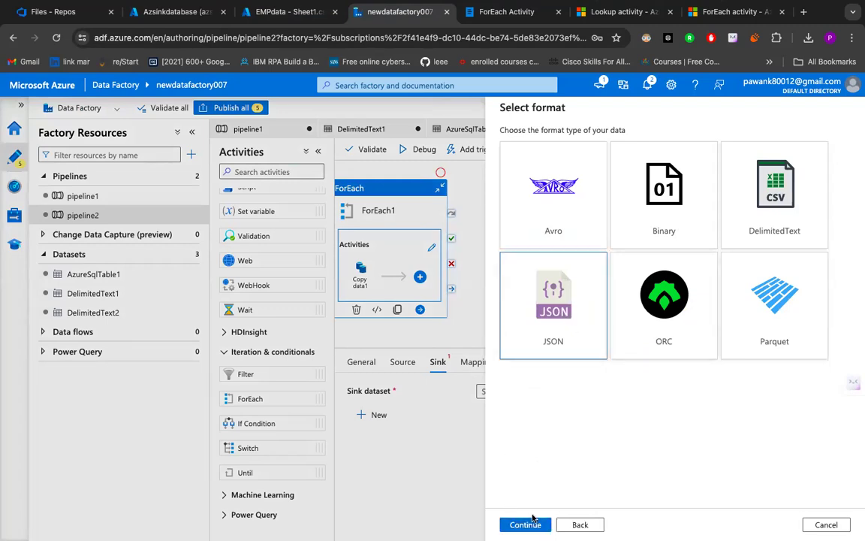
pyautogui.click(529, 525)
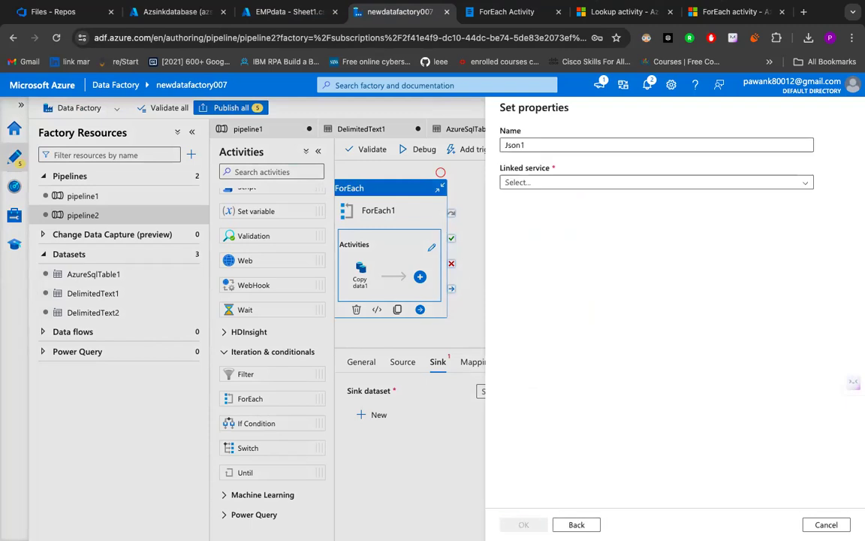
# - Set the new JSON dataset's linked service to AzureBlobStorage90
pyautogui.click(549, 182)
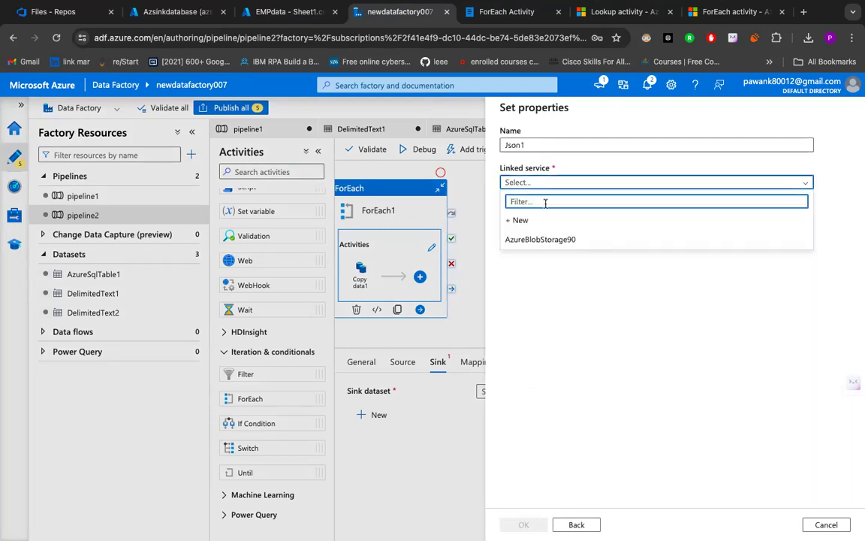
pyautogui.click(587, 241)
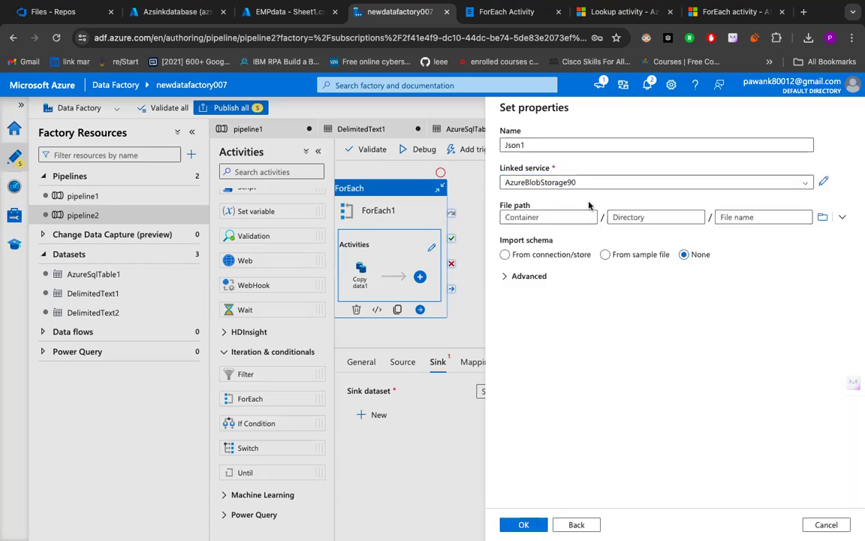
pyautogui.click(552, 255)
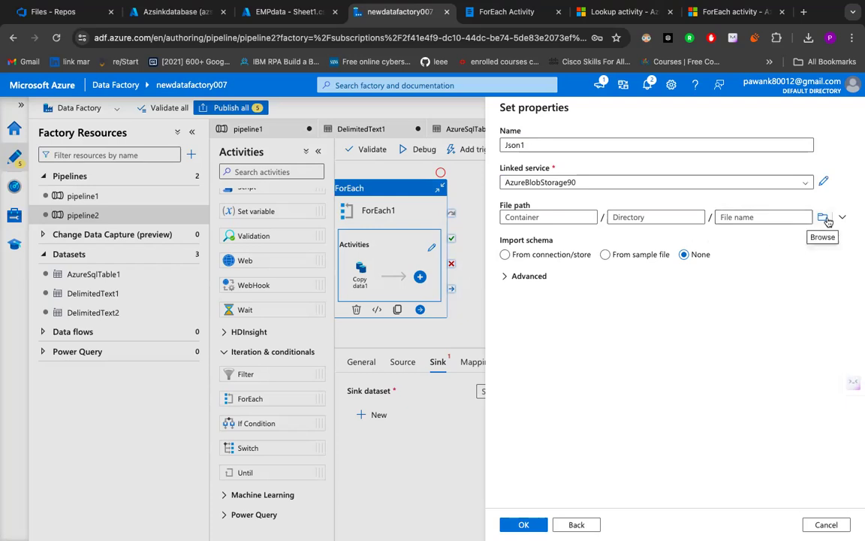
# - In the Azure portal, create a container named output in the azblobstorage980 storage account and open it
pyautogui.click(280, 13)
pyautogui.click(186, 13)
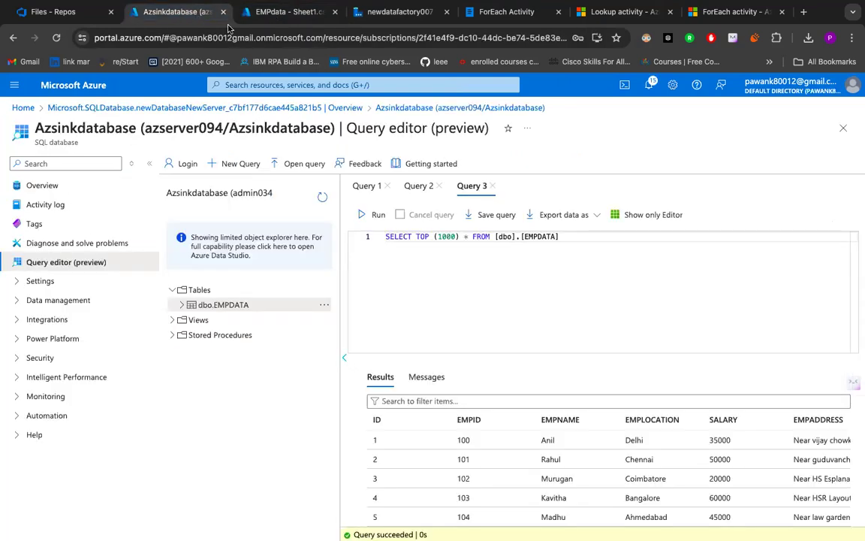
pyautogui.click(275, 13)
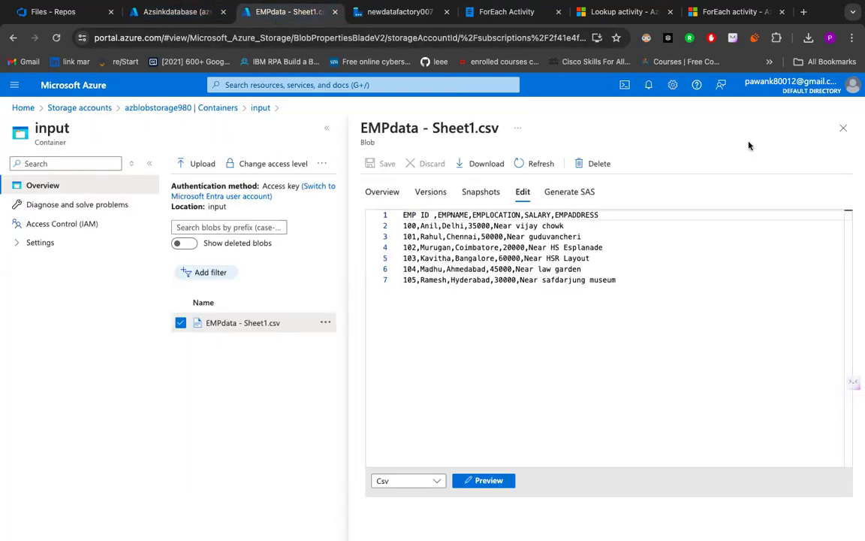
pyautogui.click(843, 130)
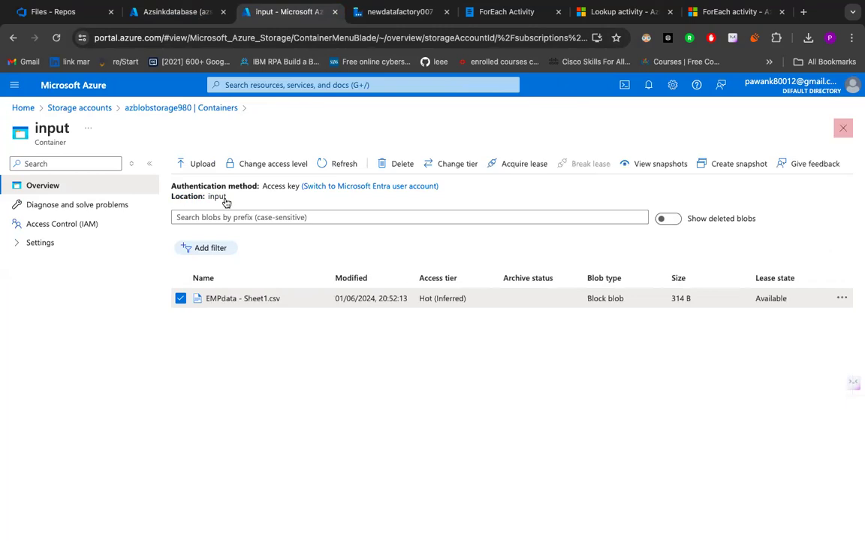
pyautogui.click(85, 112)
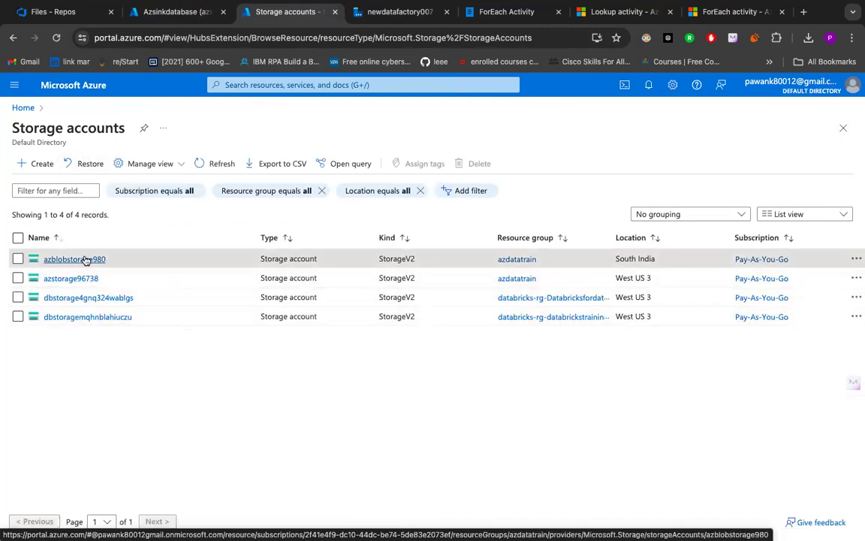
pyautogui.click(82, 257)
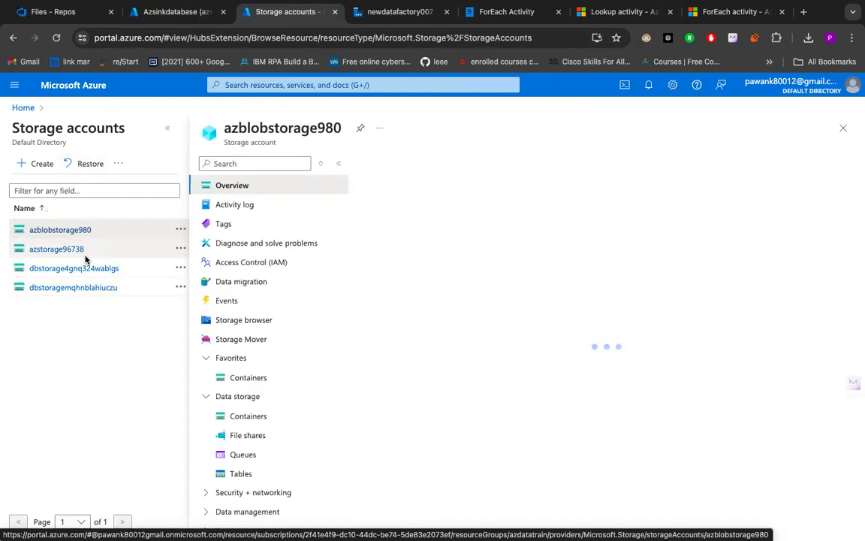
pyautogui.click(241, 379)
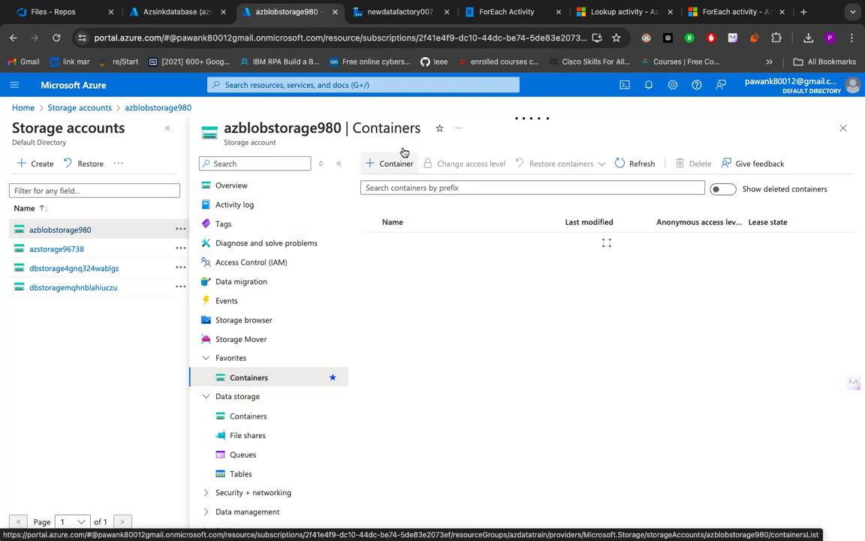
pyautogui.click(388, 164)
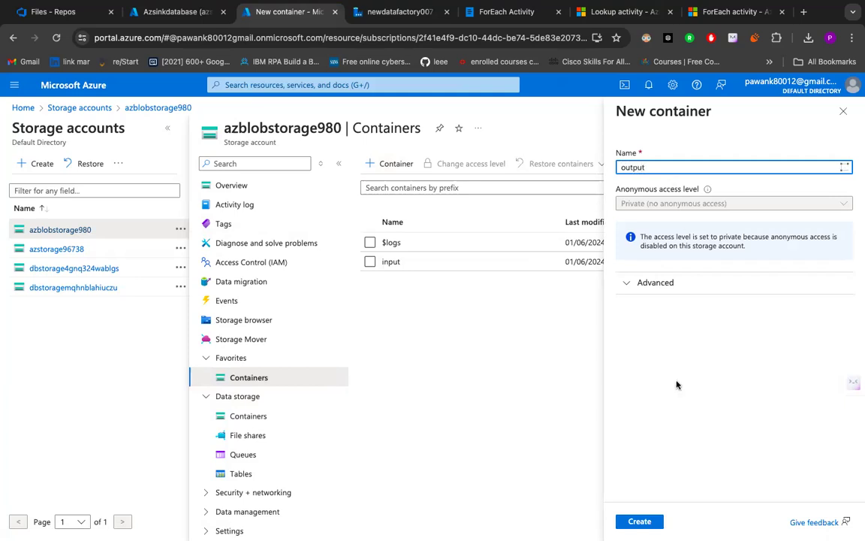
pyautogui.click(638, 520)
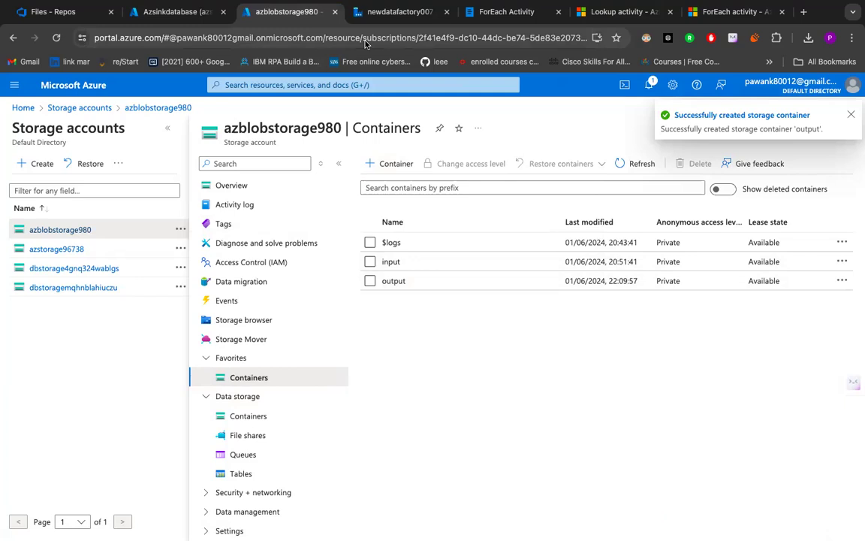
pyautogui.click(416, 278)
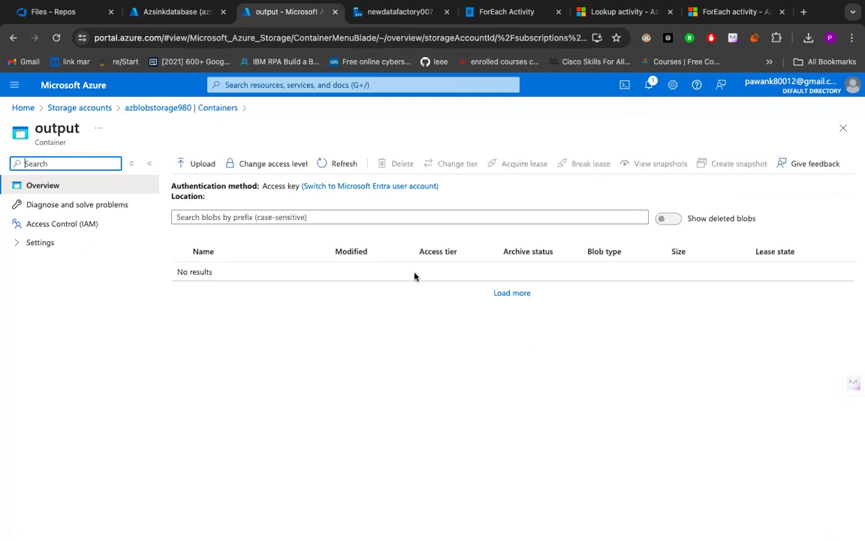
# - Return to Data Factory, browse the storage root for the file path, and create the JSON sink dataset with its path left empty
pyautogui.click(172, 12)
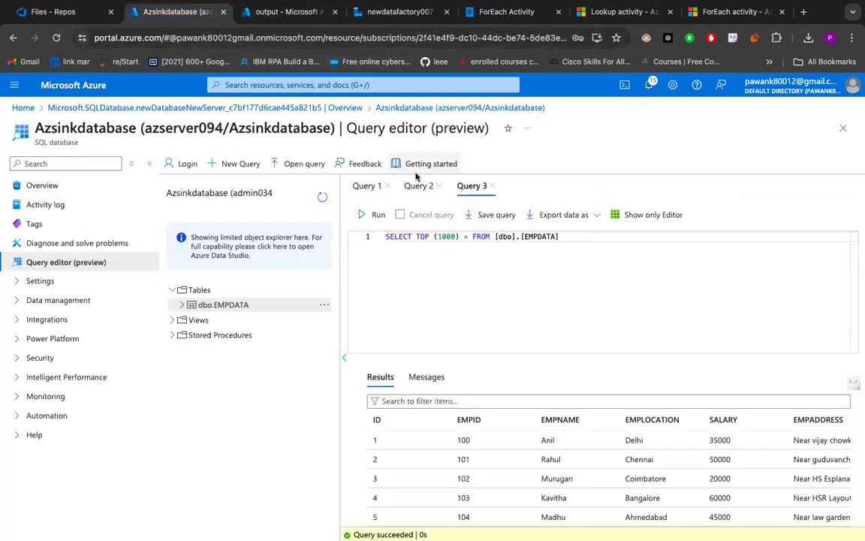
pyautogui.click(309, 12)
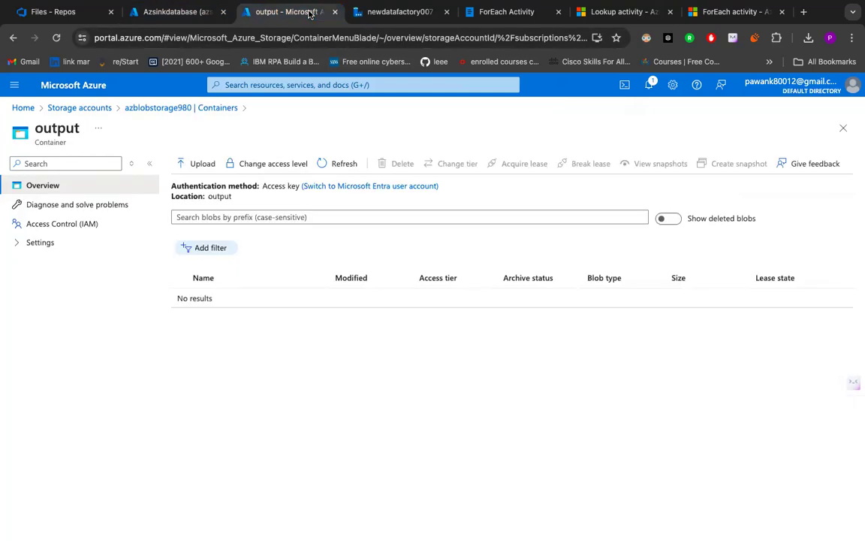
pyautogui.click(392, 13)
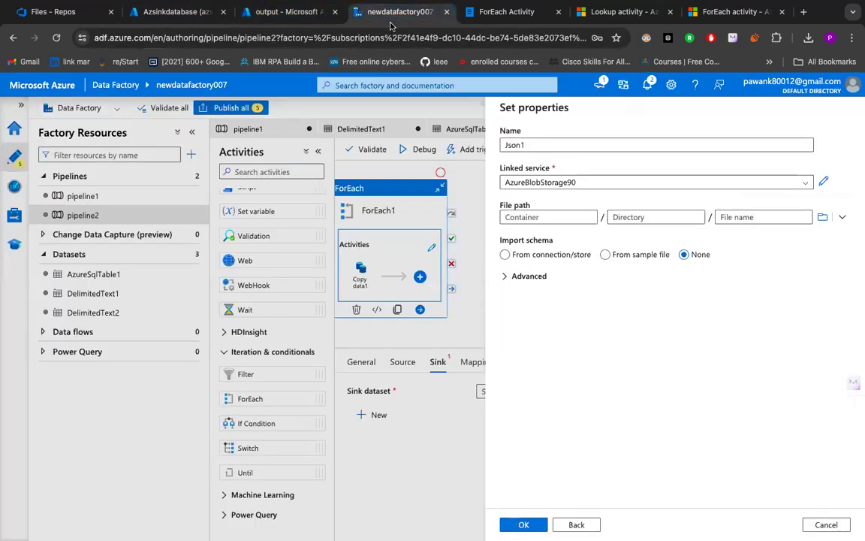
pyautogui.click(823, 217)
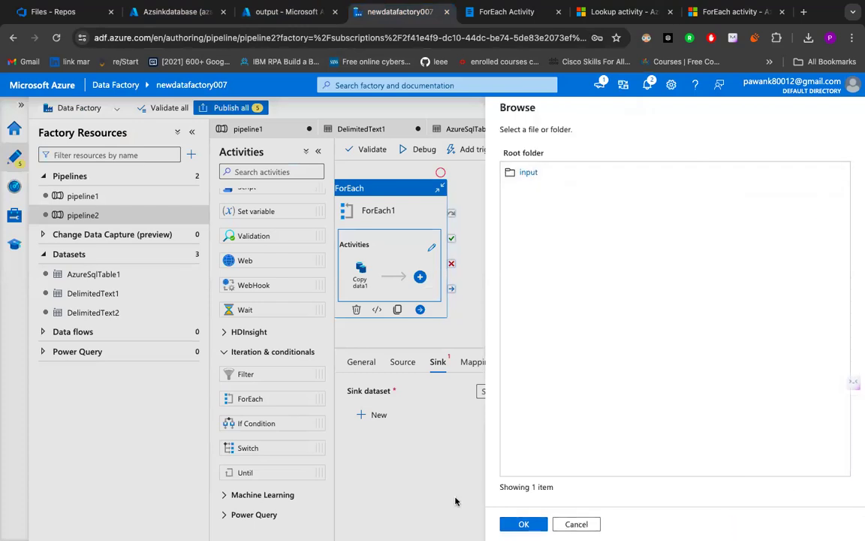
pyautogui.click(523, 524)
pyautogui.click(523, 524)
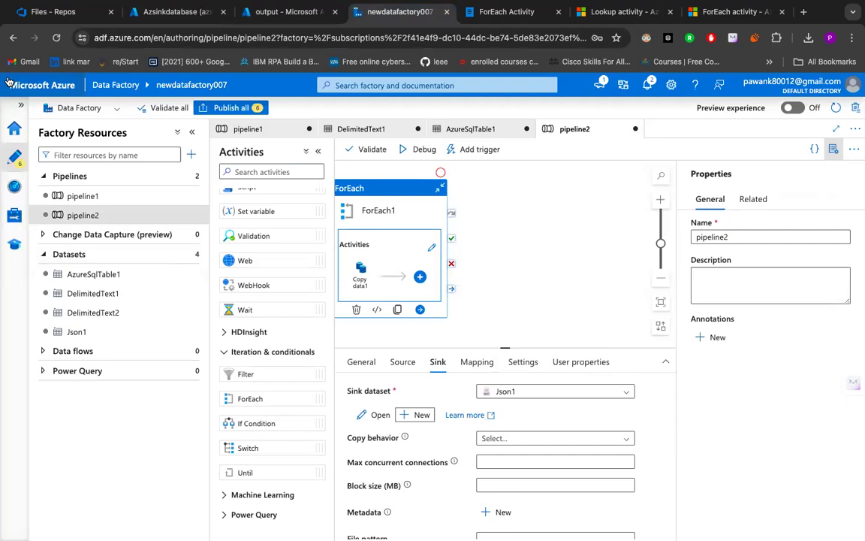
# - Reload the output container's page in the Azure portal
pyautogui.click(167, 12)
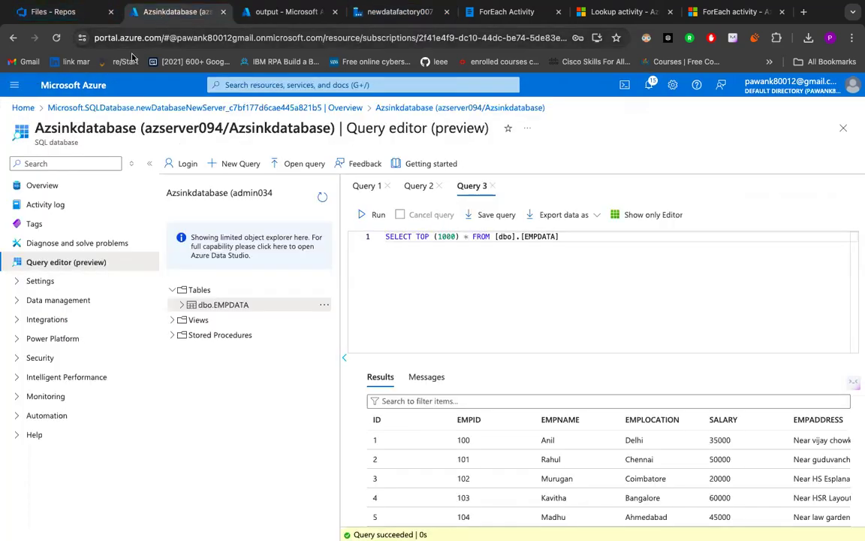
pyautogui.hotkey('ctrl', 'Tab')
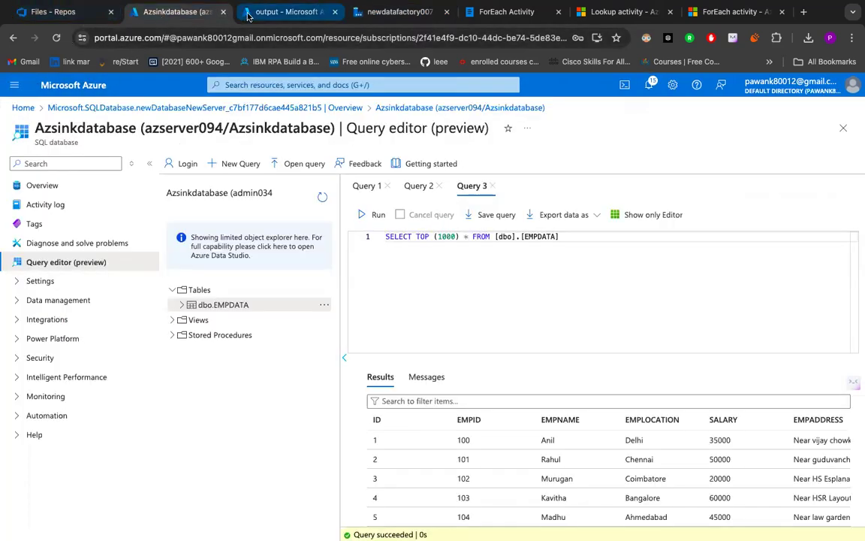
pyautogui.click(58, 38)
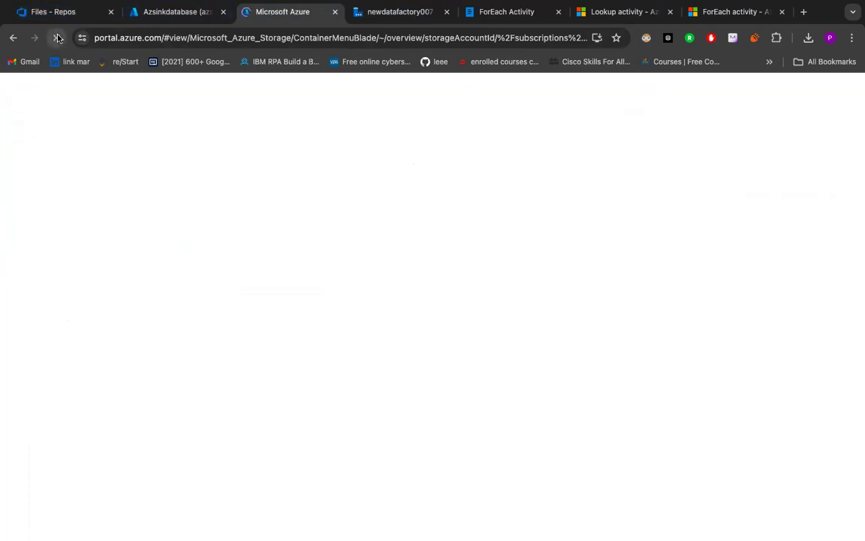
# - Return to Data Factory, select Json1 as Copy data1's sink dataset and open that dataset for editing
pyautogui.click(379, 20)
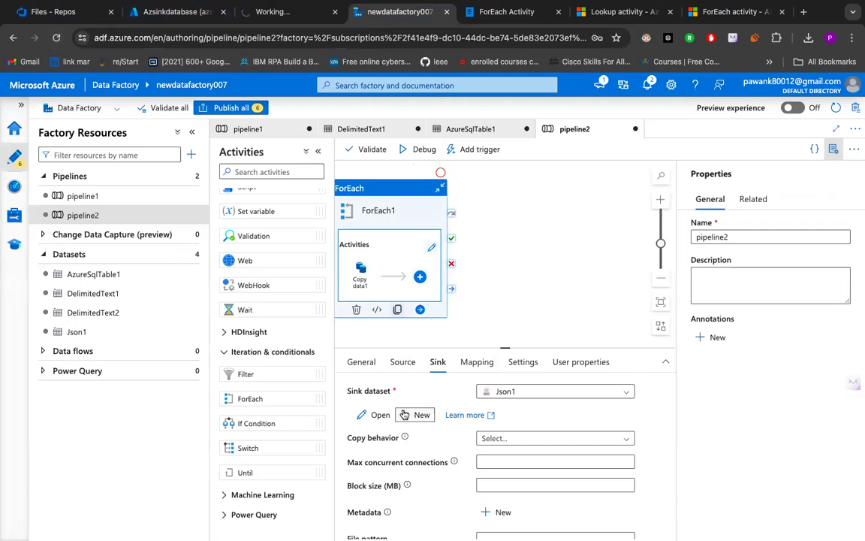
pyautogui.click(530, 396)
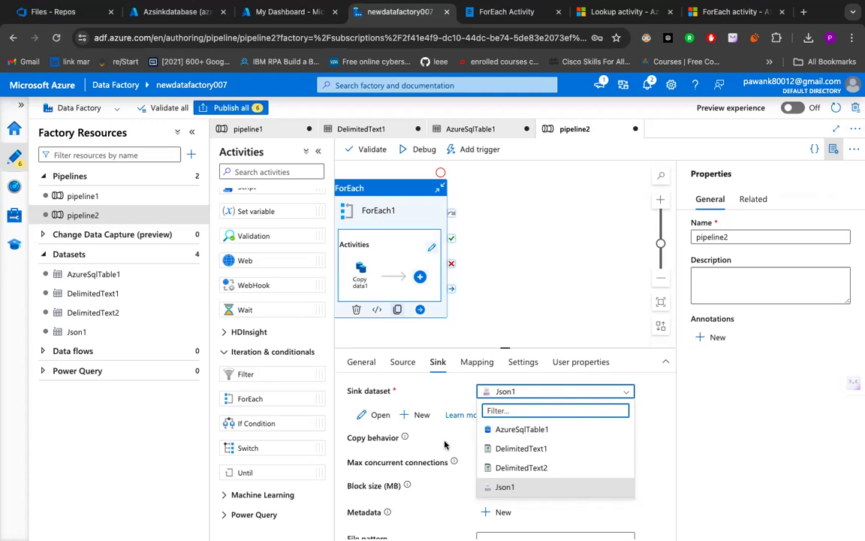
pyautogui.click(509, 489)
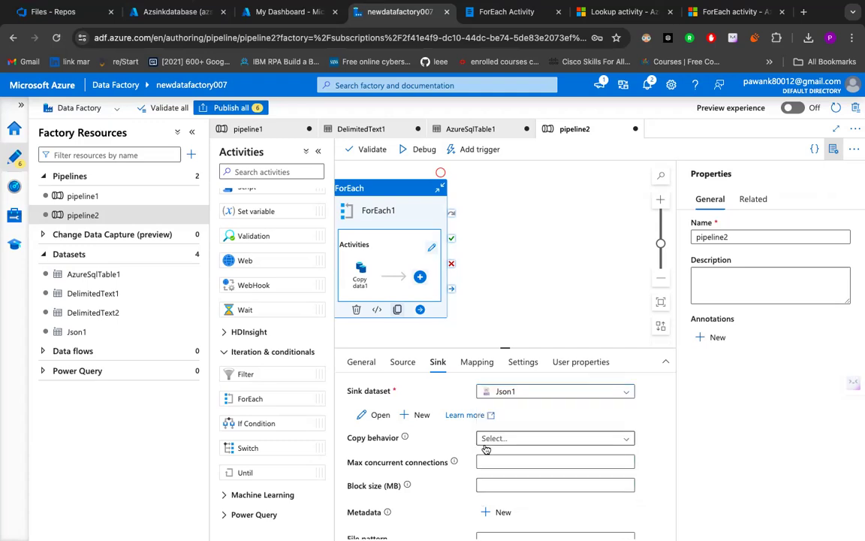
pyautogui.scroll(-1, 517, 429)
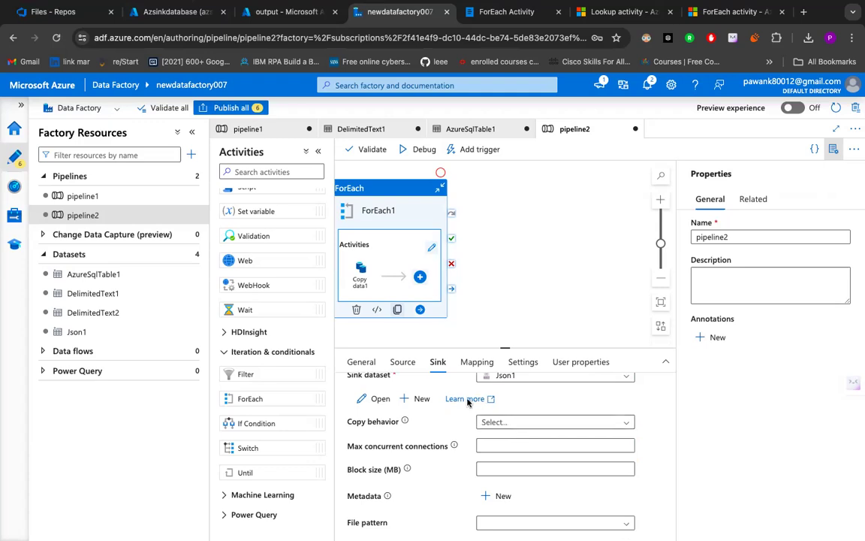
pyautogui.click(375, 398)
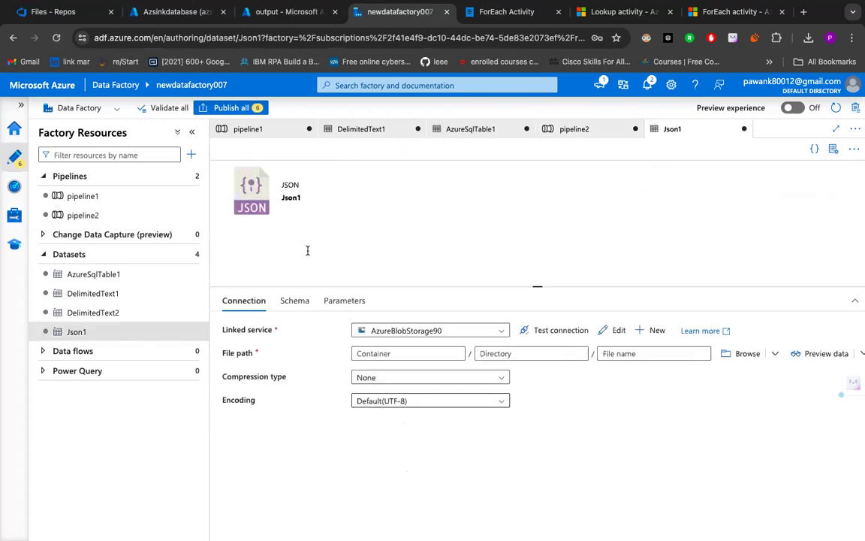
# - Set the Json1 dataset's file path to the output container by browsing storage, and test the AzureBlobStorage90 connection
pyautogui.click(454, 335)
pyautogui.click(406, 365)
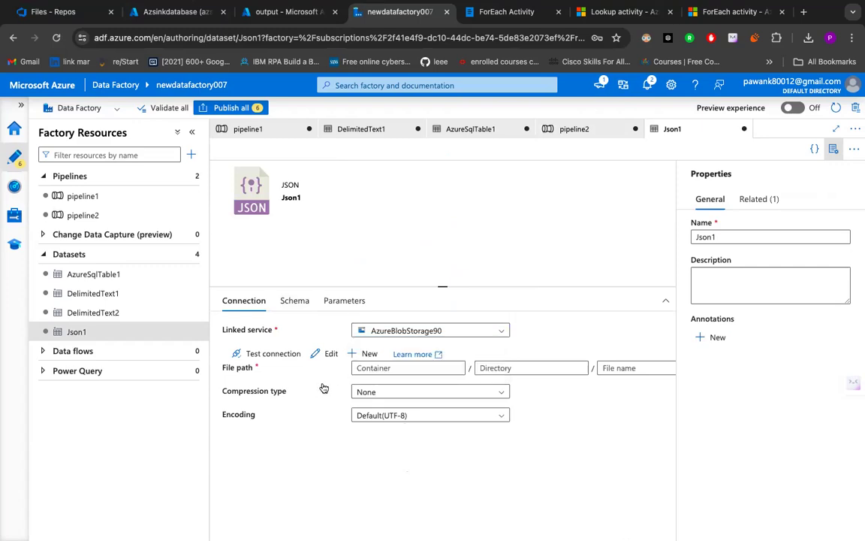
pyautogui.hscroll(3, 545, 379)
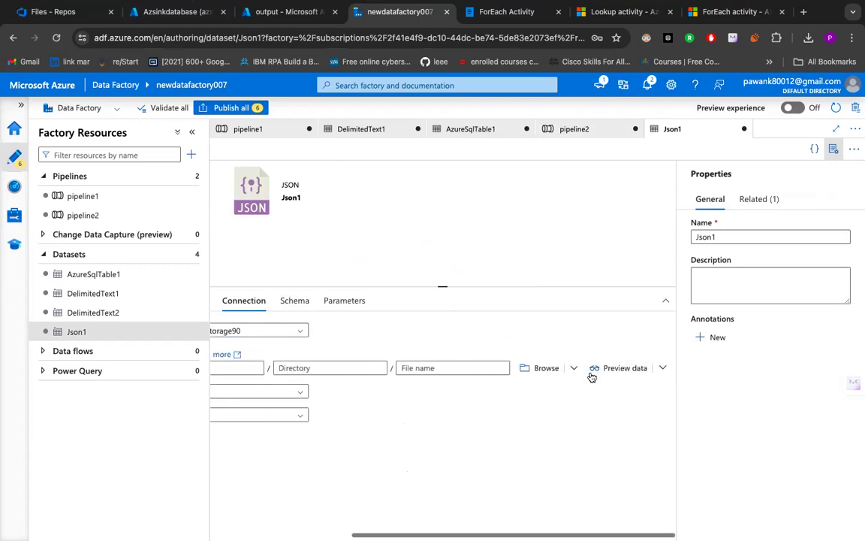
pyautogui.click(535, 366)
pyautogui.click(534, 200)
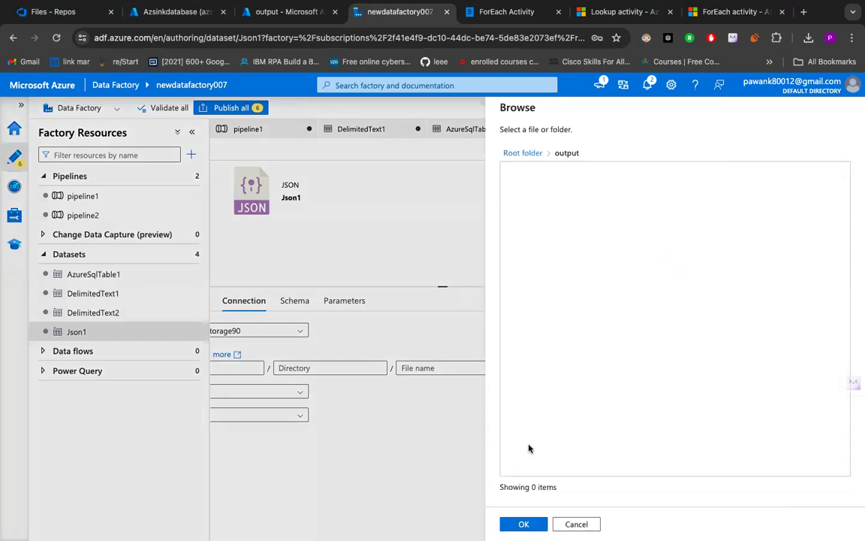
pyautogui.click(523, 524)
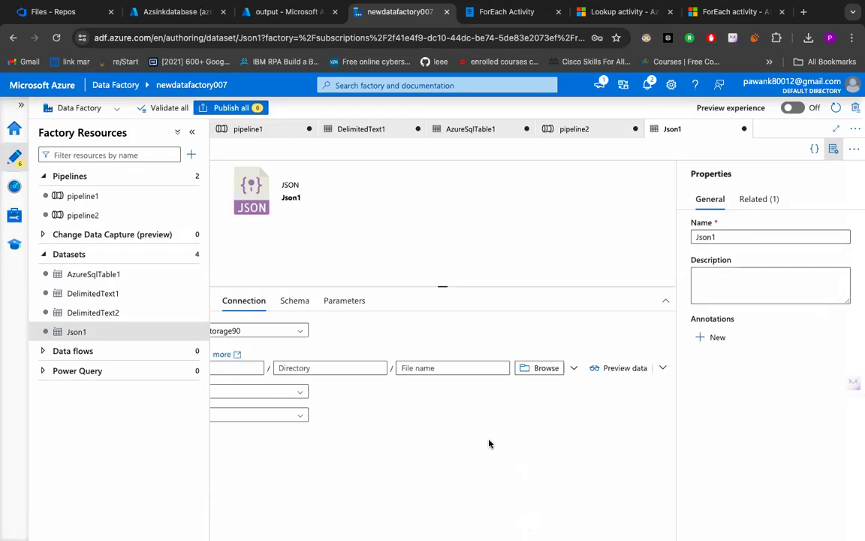
pyautogui.hscroll(-5, 466, 435)
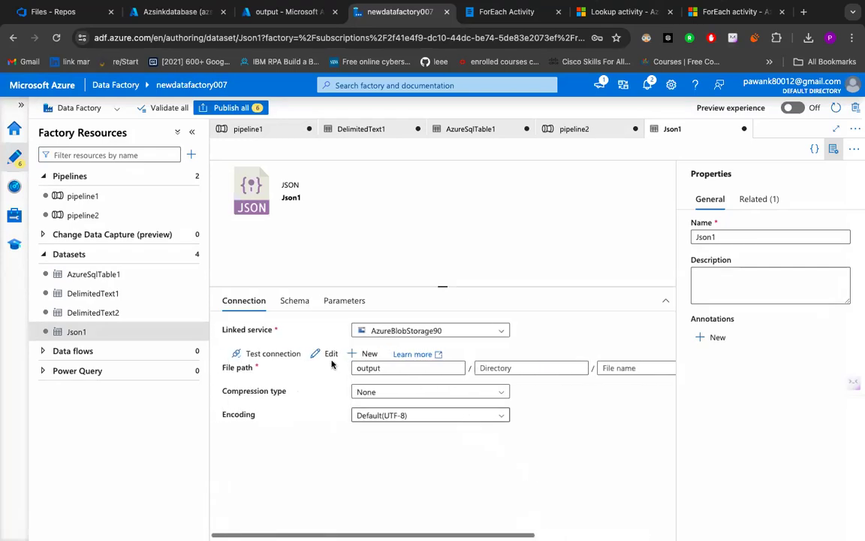
pyautogui.click(248, 356)
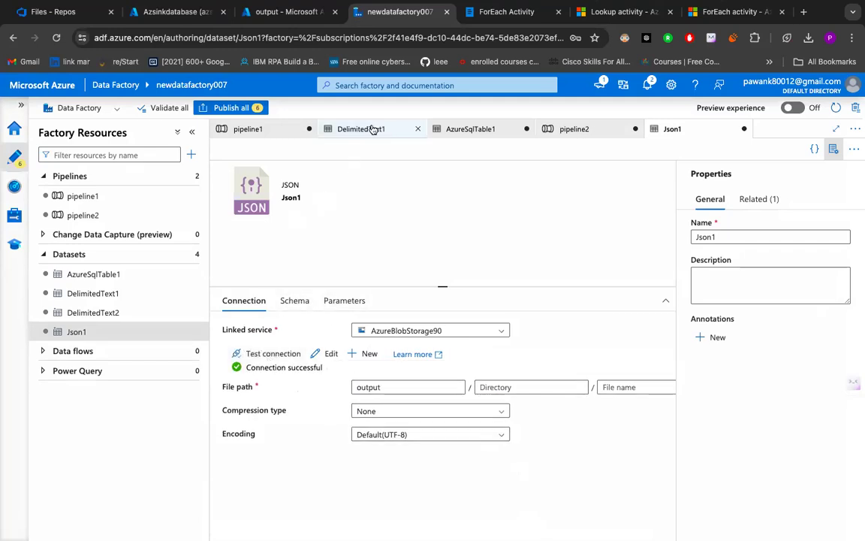
# - Review the source and sink settings of the Copy data1 activity in pipeline1
pyautogui.click(278, 131)
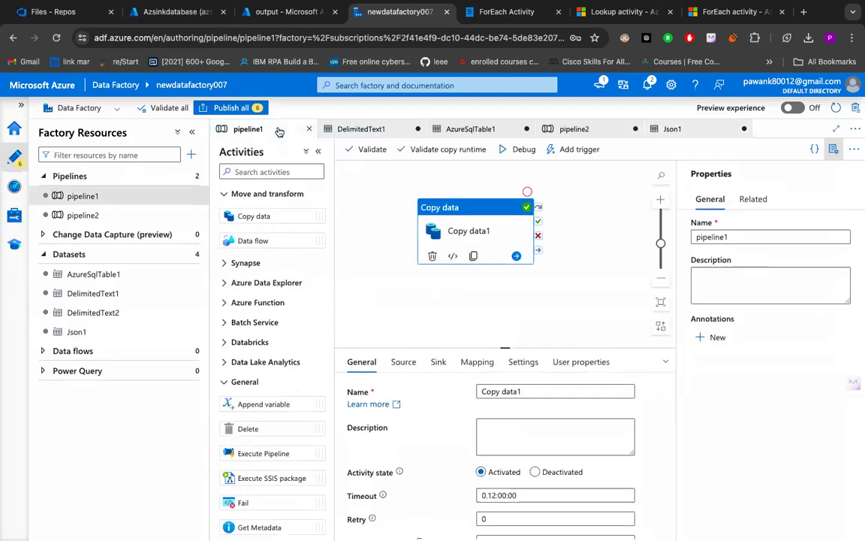
pyautogui.click(404, 361)
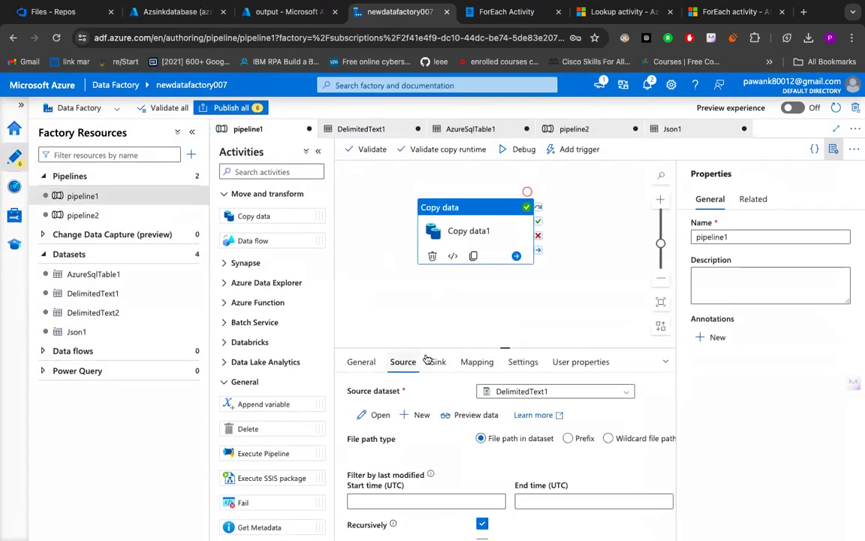
pyautogui.click(438, 362)
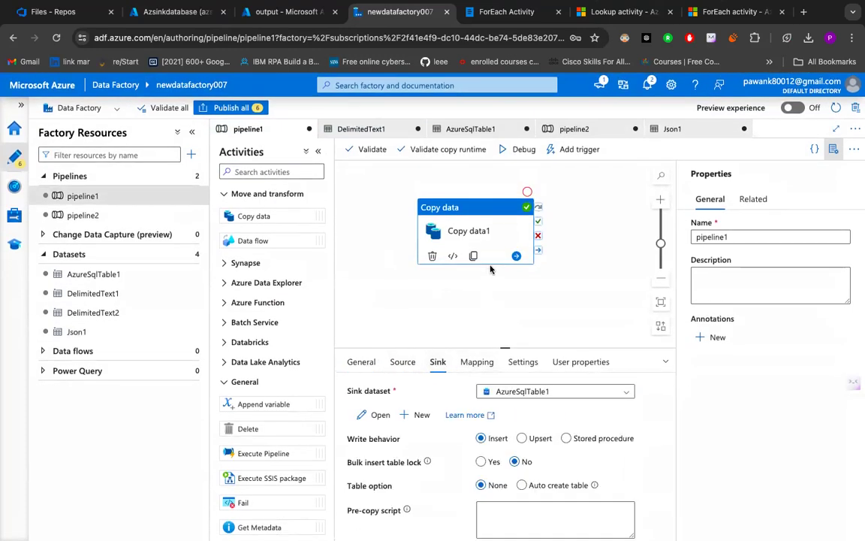
# - Reopen Json1 from the copy sink in pipeline2 and select the output container again as its file path
pyautogui.click(120, 215)
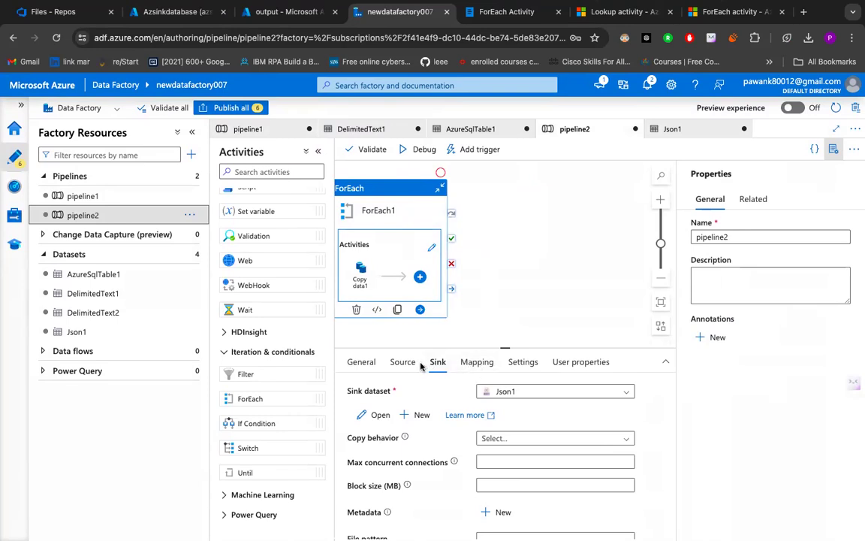
pyautogui.click(380, 415)
pyautogui.hscroll(5, 518, 402)
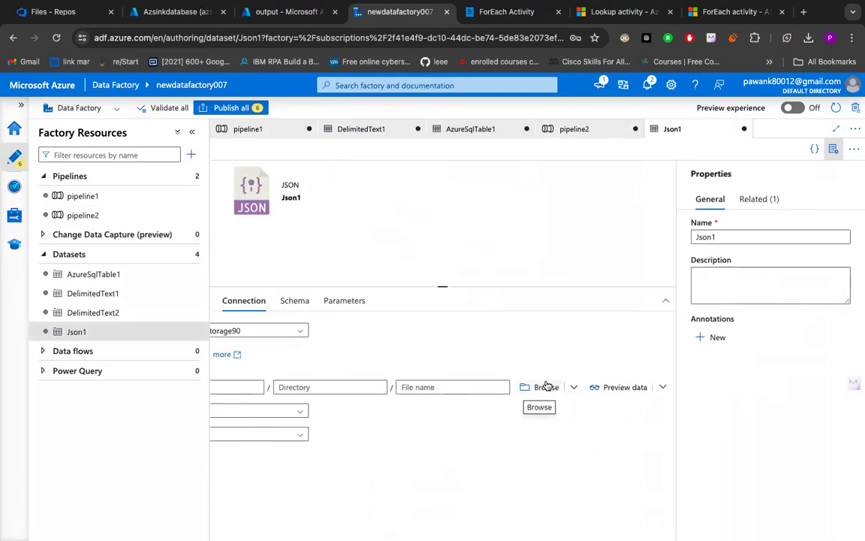
pyautogui.click(549, 388)
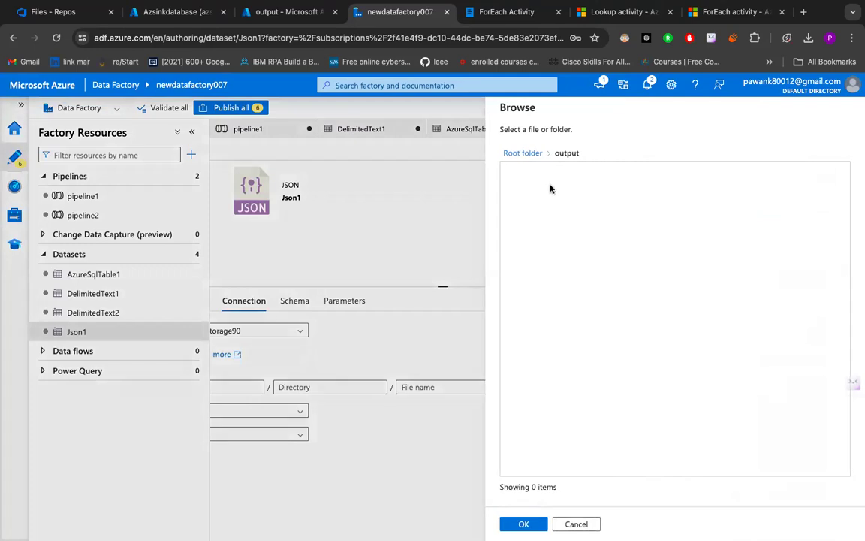
pyautogui.click(512, 524)
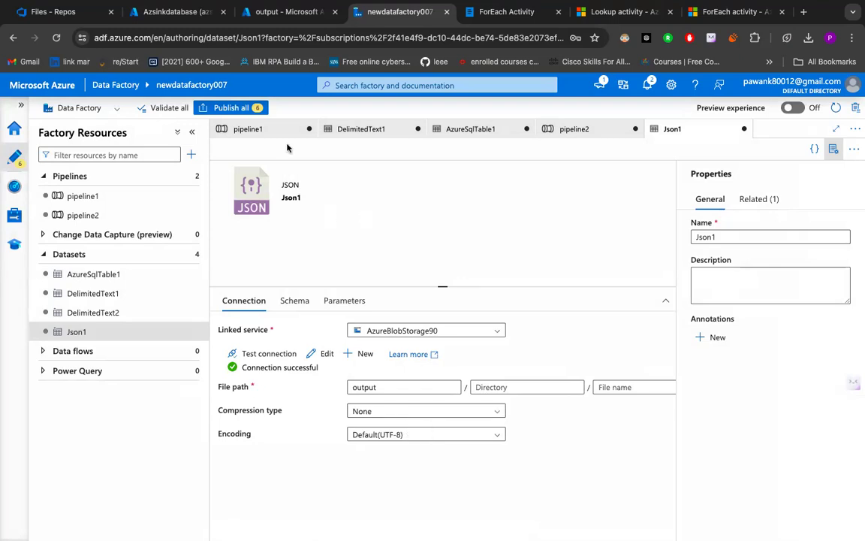
# - Close pipeline1, discarding its unsaved changes, and start a debug run of pipeline2
pyautogui.click(548, 130)
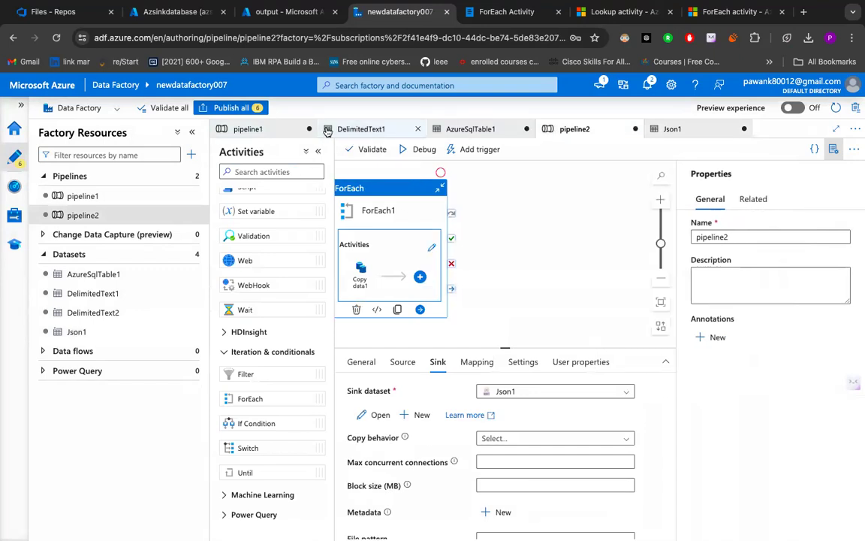
pyautogui.click(308, 131)
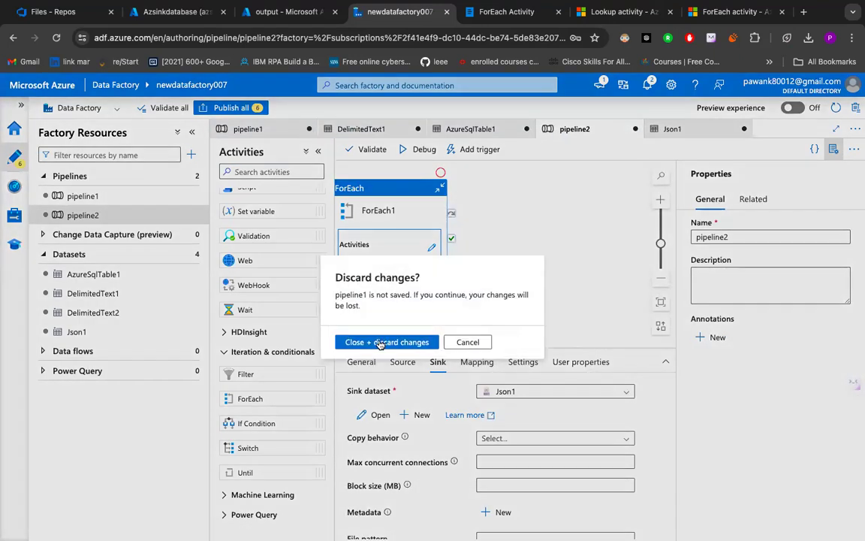
pyautogui.click(405, 340)
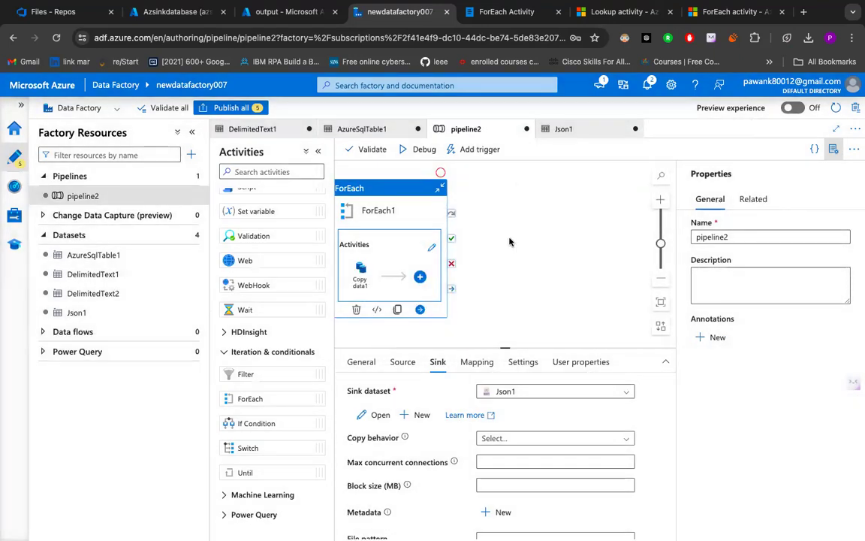
pyautogui.click(423, 151)
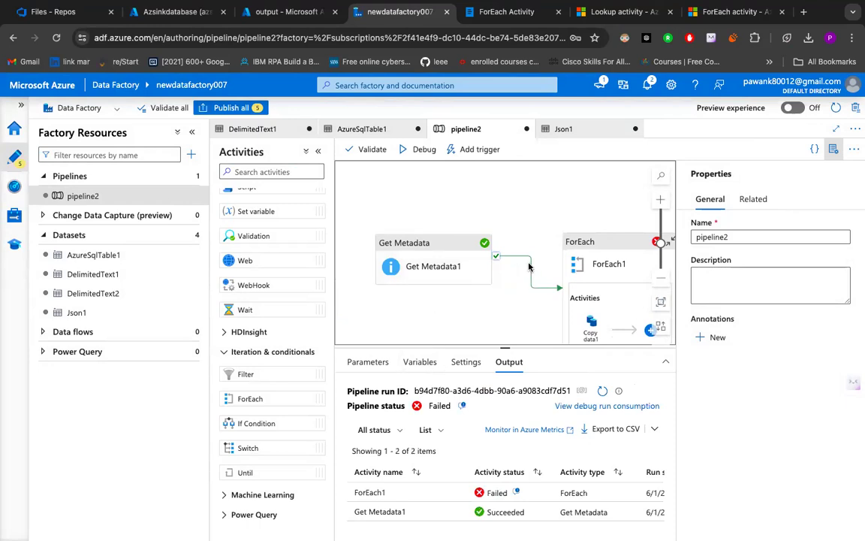
# - Inspect ForEach1's settings and inner activities, including the sink settings of its Copy data1 activity
pyautogui.click(604, 264)
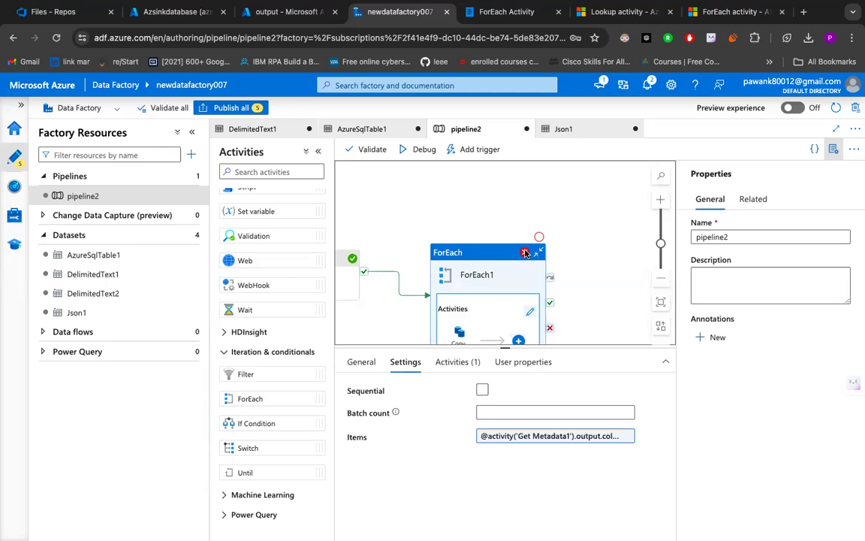
pyautogui.click(454, 363)
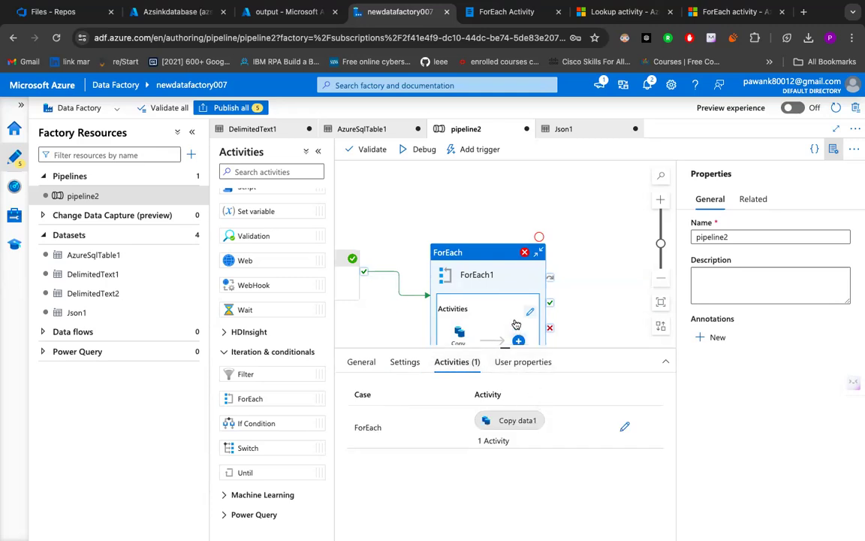
pyautogui.scroll(-3, 516, 324)
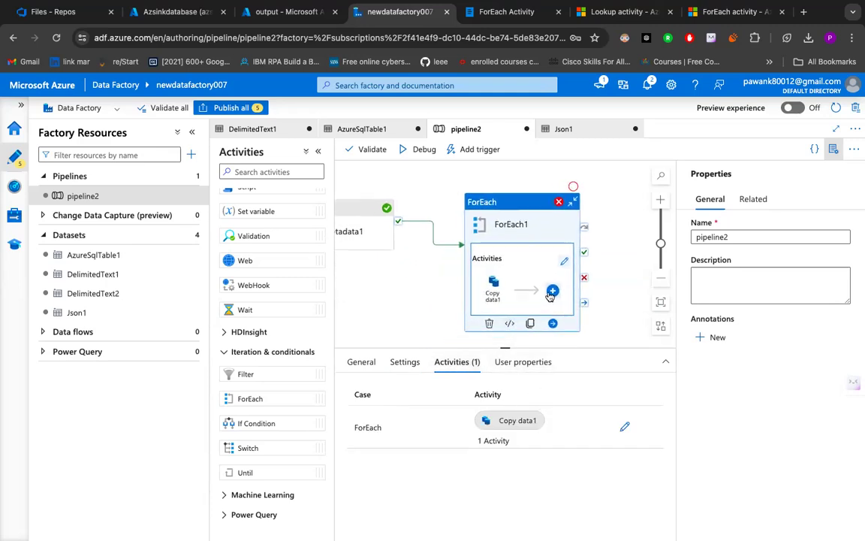
pyautogui.click(552, 291)
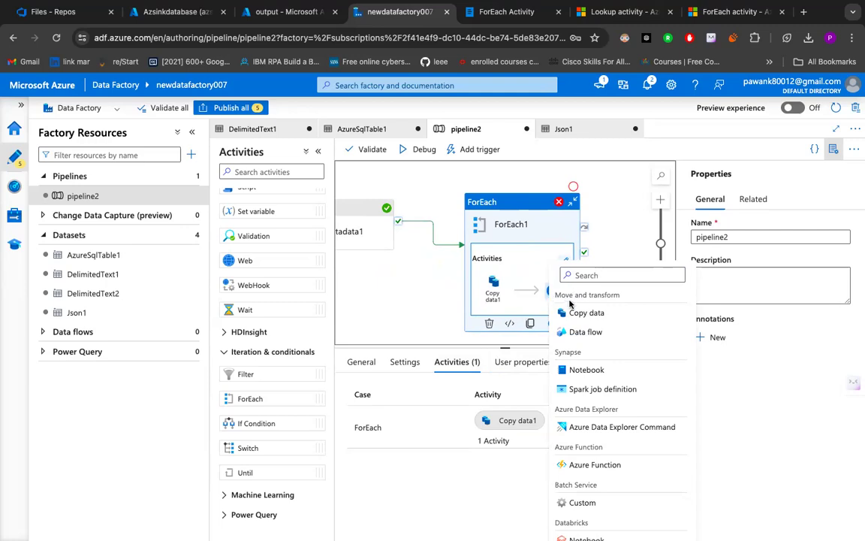
pyautogui.click(492, 285)
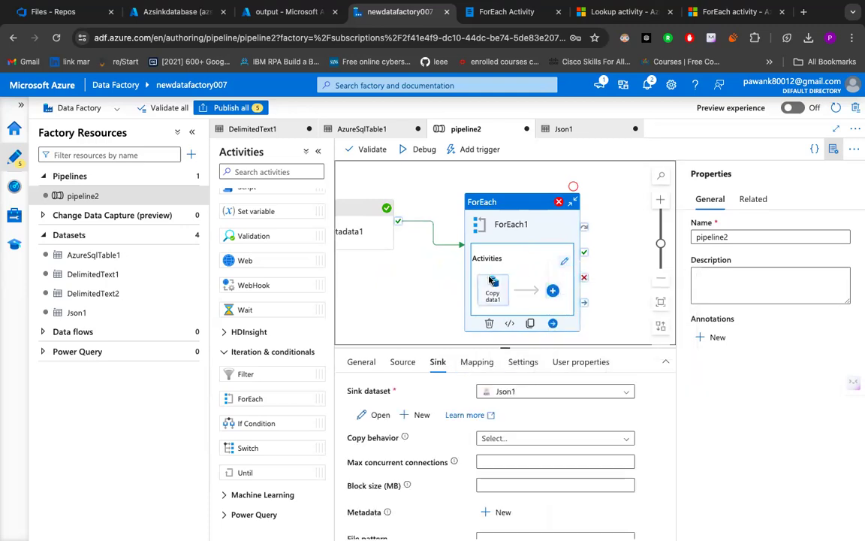
pyautogui.scroll(-1, 481, 458)
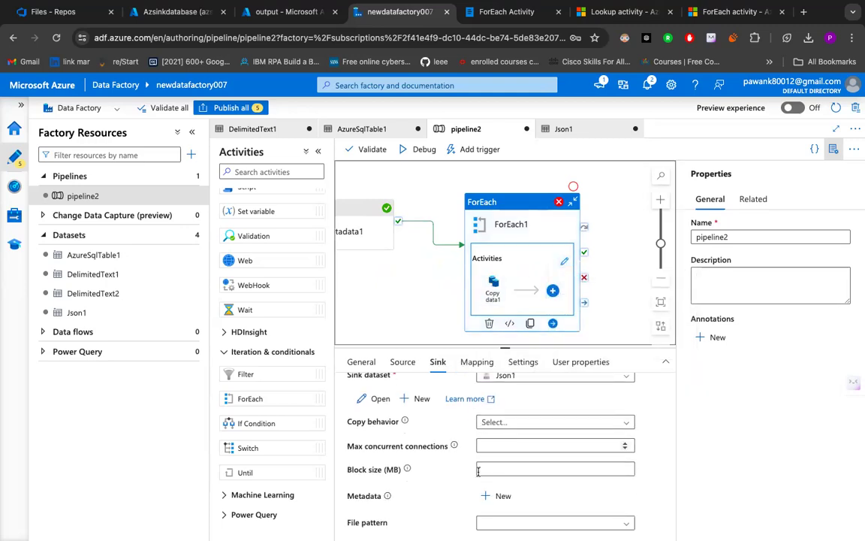
pyautogui.scroll(1, 421, 444)
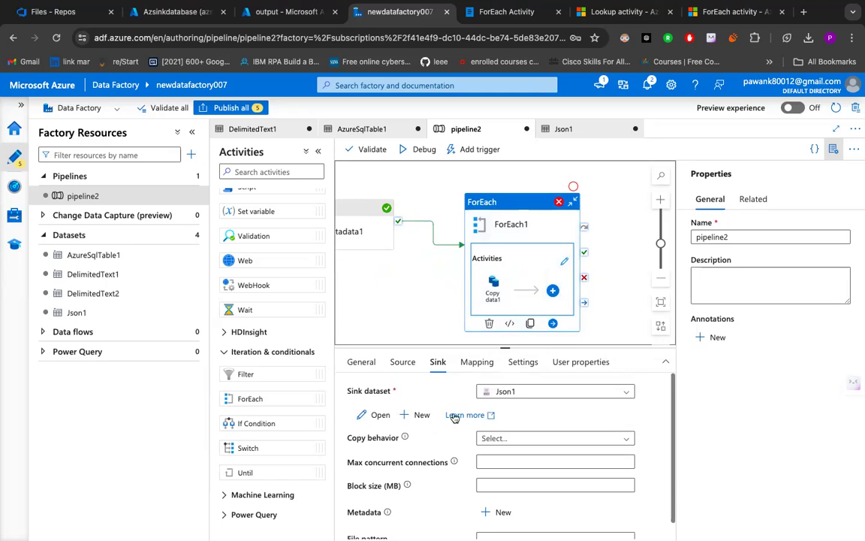
pyautogui.click(403, 364)
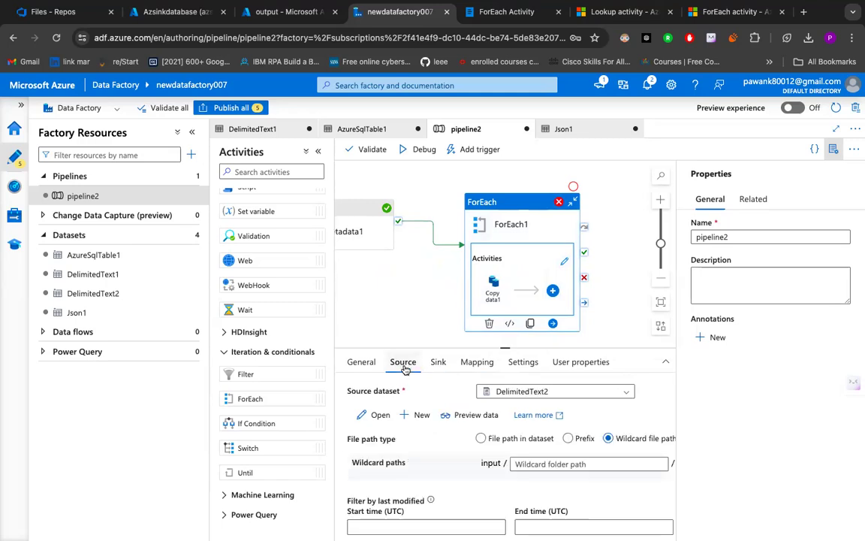
pyautogui.scroll(-3, 447, 404)
pyautogui.hscroll(1, 447, 402)
pyautogui.scroll(3, 447, 402)
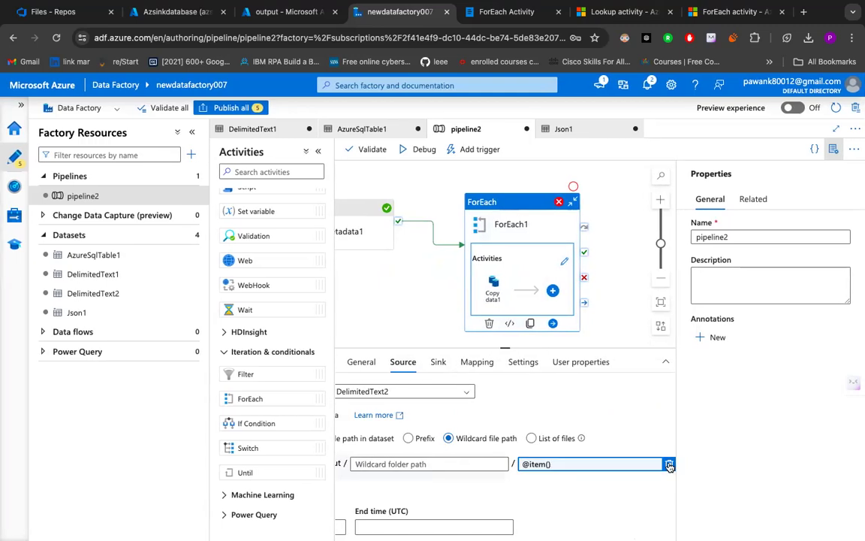
pyautogui.click(669, 466)
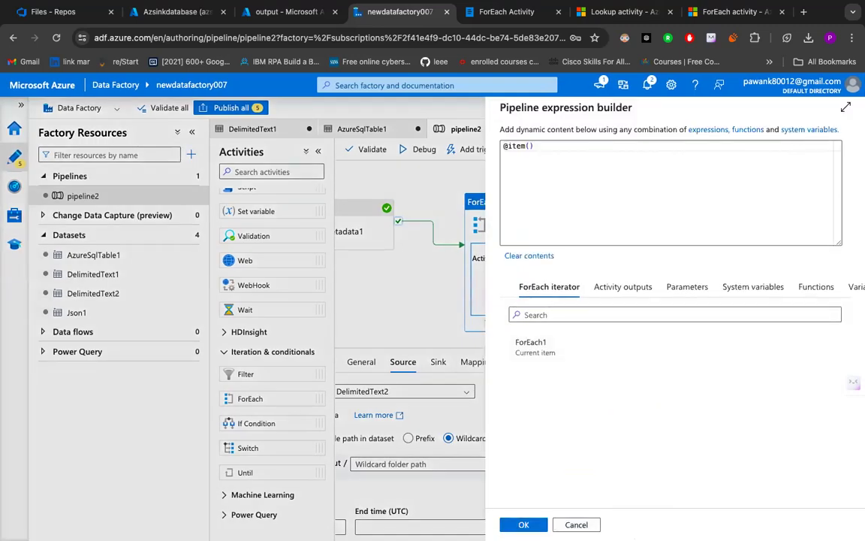
pyautogui.click(524, 524)
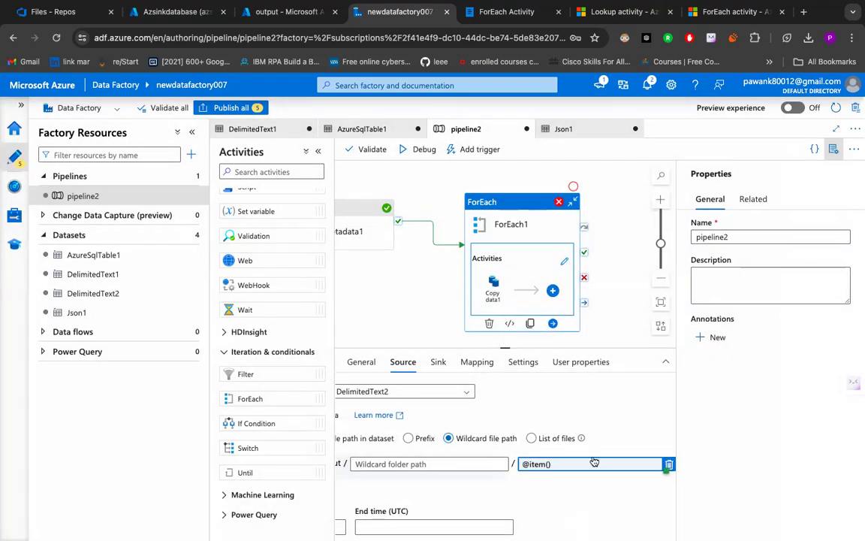
pyautogui.click(668, 465)
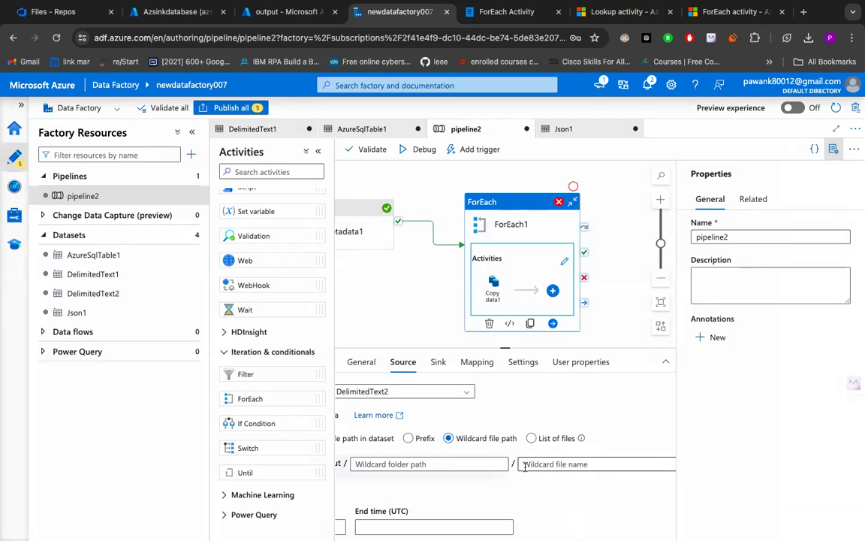
# - Preview the data of Copy data1's source dataset DelimitedText2 and close the preview
pyautogui.hscroll(-2, 525, 467)
pyautogui.click(458, 417)
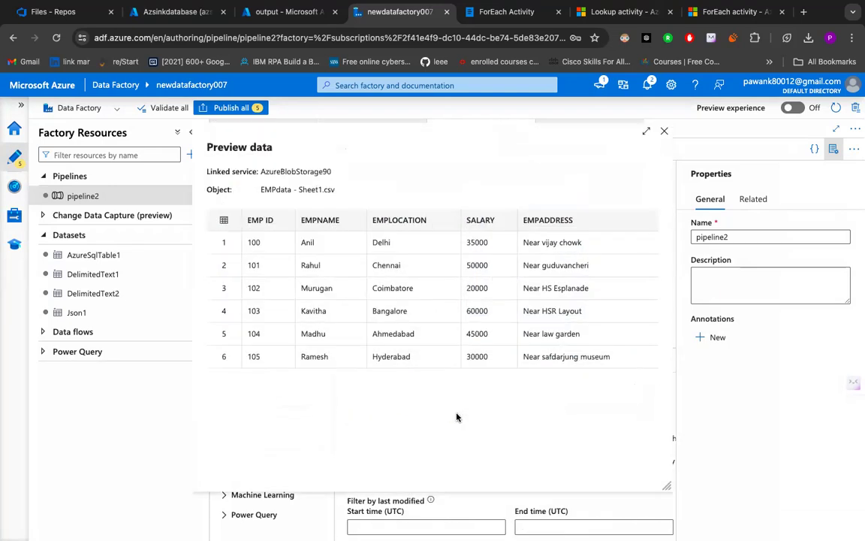
pyautogui.click(664, 132)
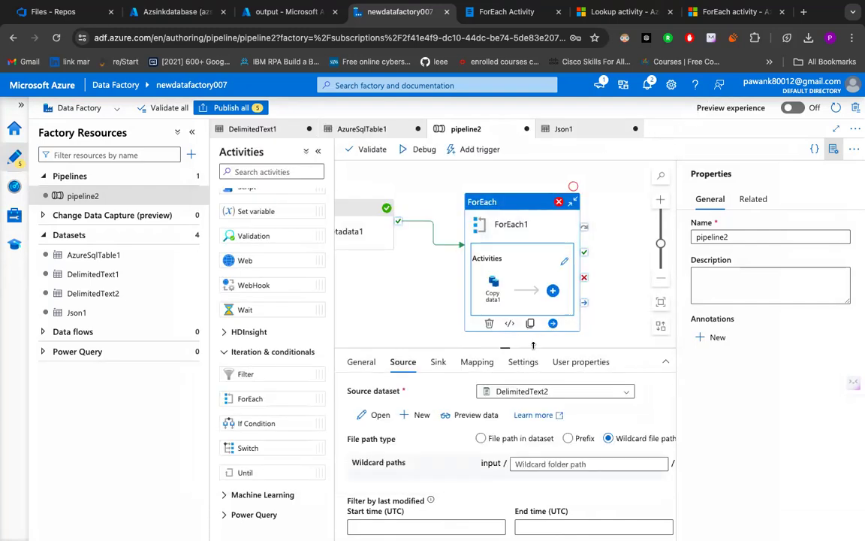
# - Change Copy data1's sink dataset to AzureSqlTable1
pyautogui.click(439, 363)
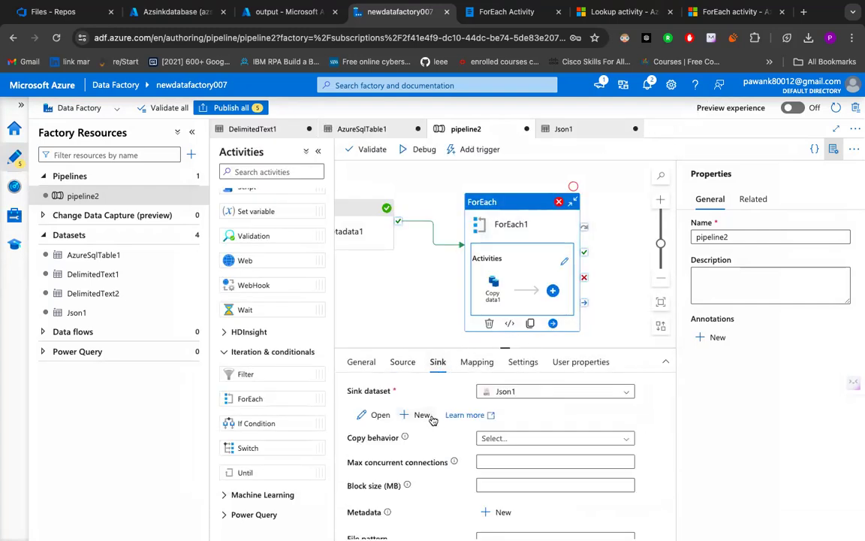
pyautogui.scroll(-1, 505, 419)
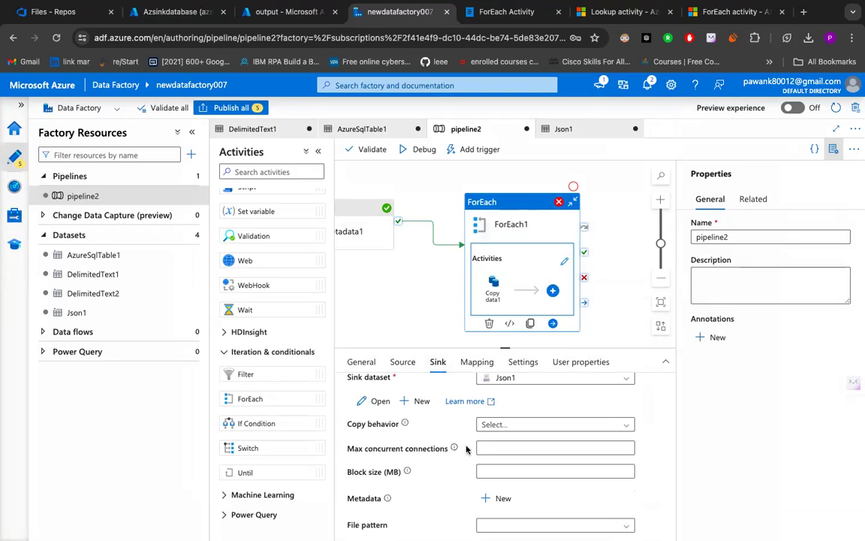
pyautogui.click(552, 380)
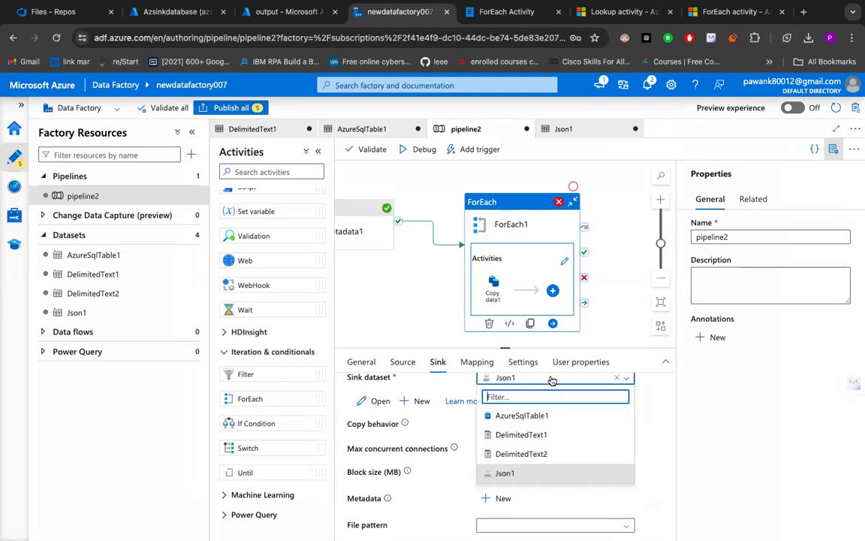
pyautogui.click(526, 413)
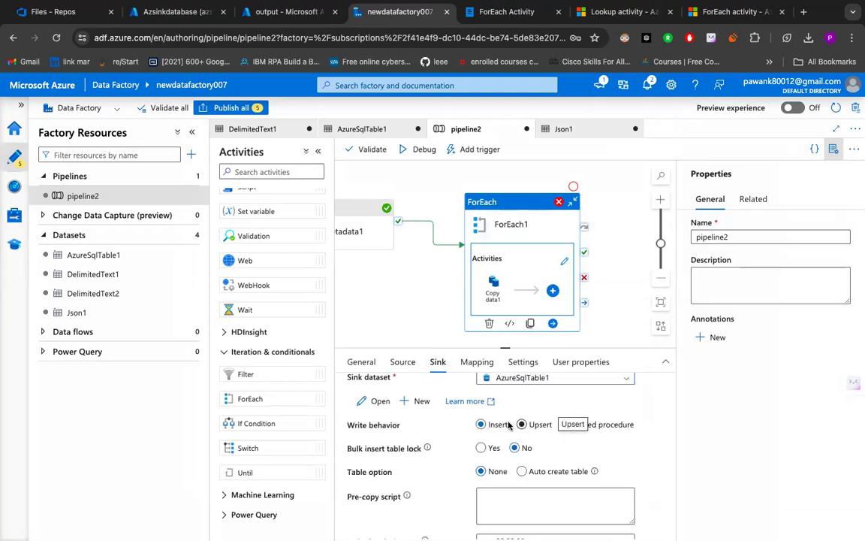
# - Review Copy data1's sink settings and import the schemas for its column mapping
pyautogui.scroll(-2, 499, 439)
pyautogui.scroll(-2, 504, 446)
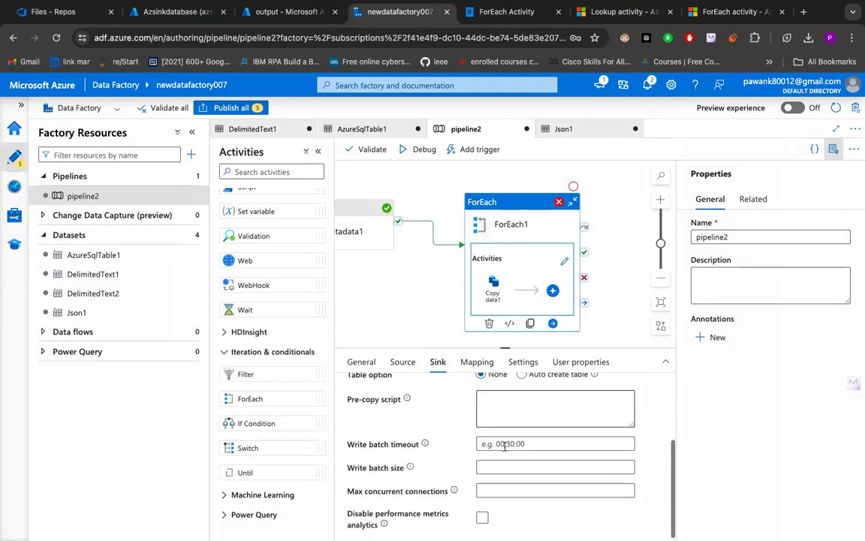
pyautogui.scroll(3, 504, 446)
pyautogui.scroll(-3, 504, 446)
pyautogui.scroll(3, 505, 449)
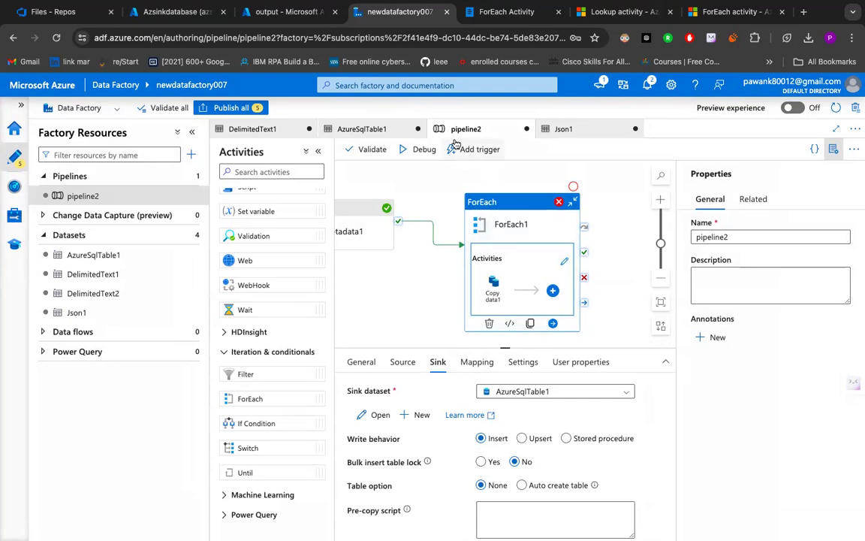
pyautogui.click(477, 361)
pyautogui.click(396, 418)
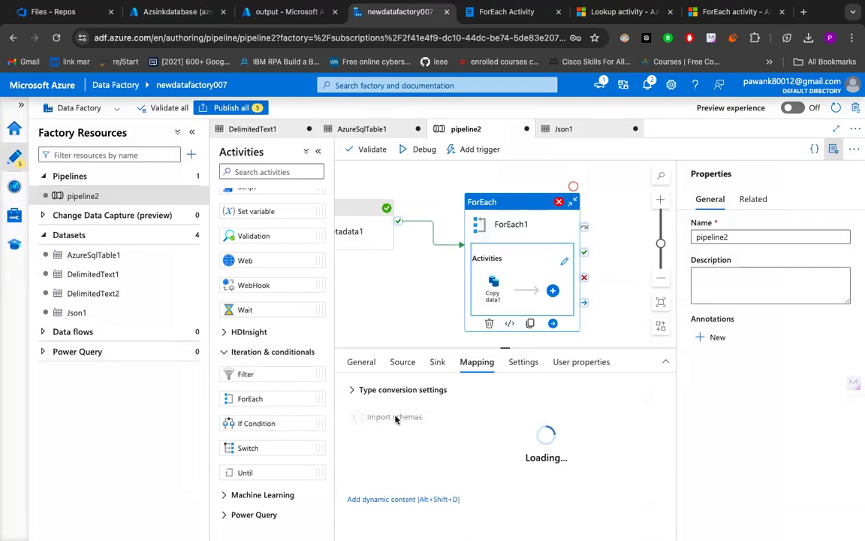
# - Delete the column mapping row whose destination is ID from Copy data1's mapping
pyautogui.scroll(-2, 463, 434)
pyautogui.hscroll(2, 464, 434)
pyautogui.hscroll(2, 464, 434)
pyautogui.scroll(3, 458, 436)
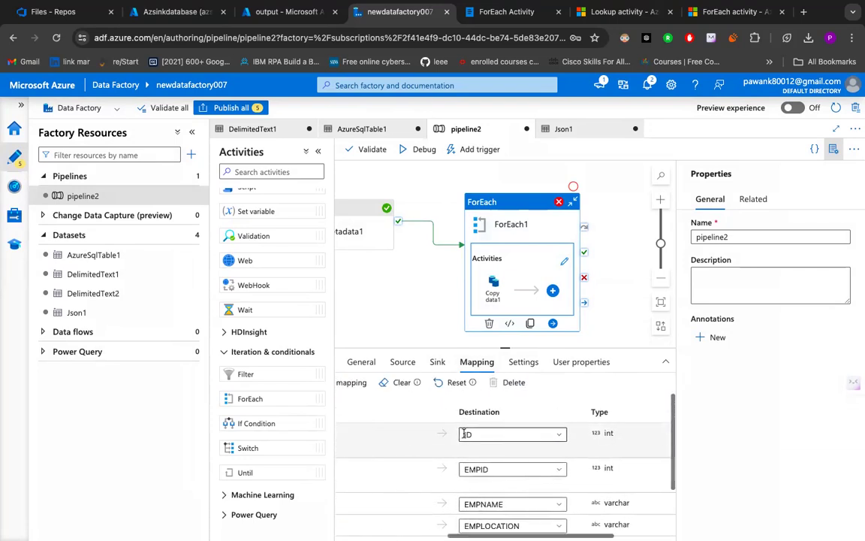
pyautogui.hscroll(-3, 446, 438)
pyautogui.hscroll(3, 459, 436)
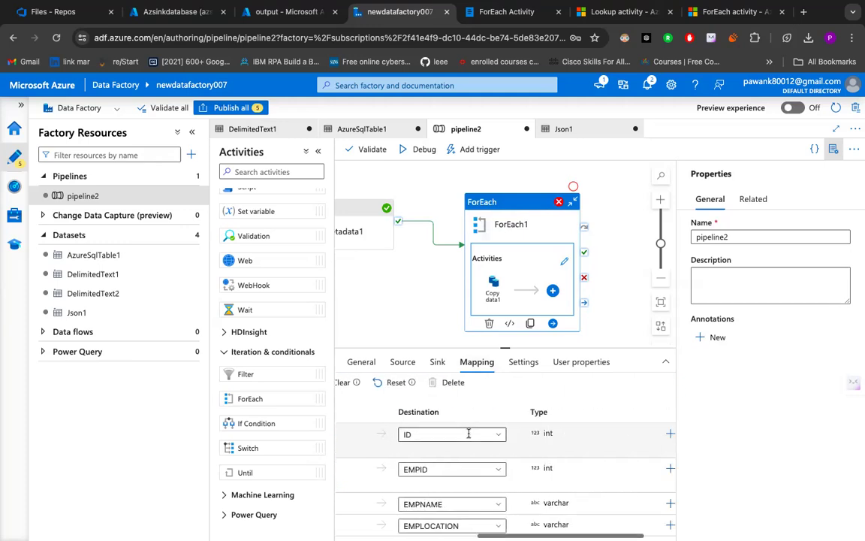
pyautogui.hscroll(1, 469, 434)
pyautogui.click(657, 435)
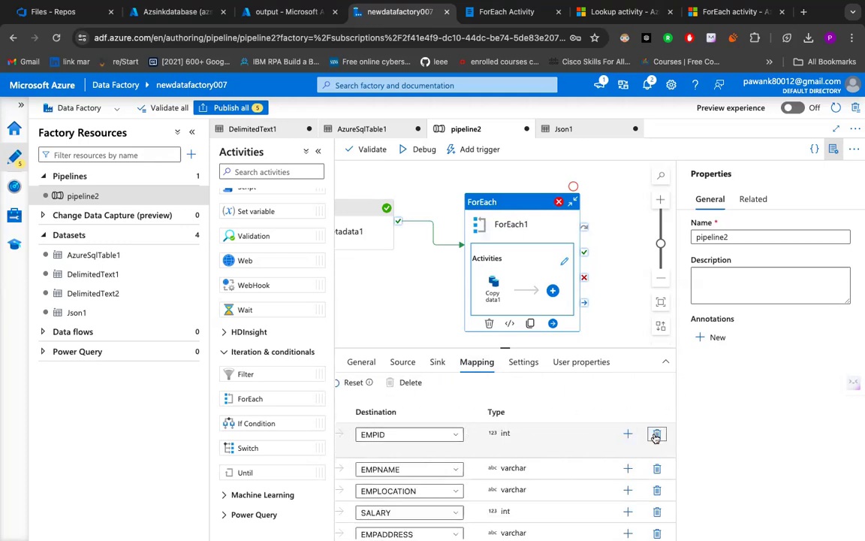
# - Map the source column EMP ID to the EMPID destination and run the pipeline in debug mode
pyautogui.hscroll(-3, 484, 436)
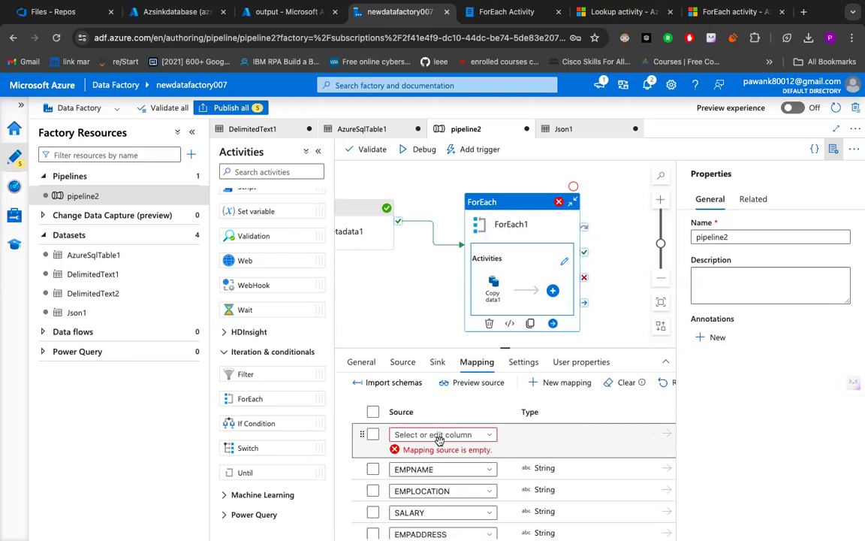
pyautogui.click(491, 438)
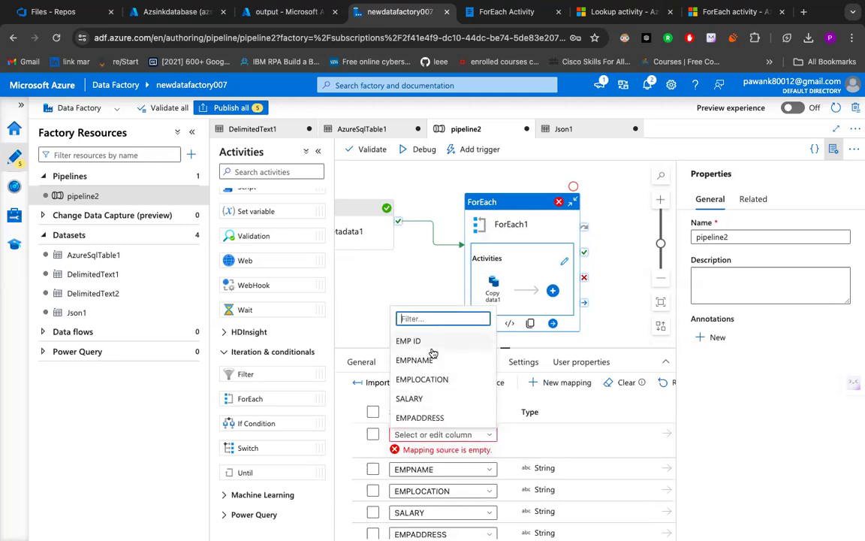
pyautogui.click(411, 339)
pyautogui.scroll(-1, 433, 377)
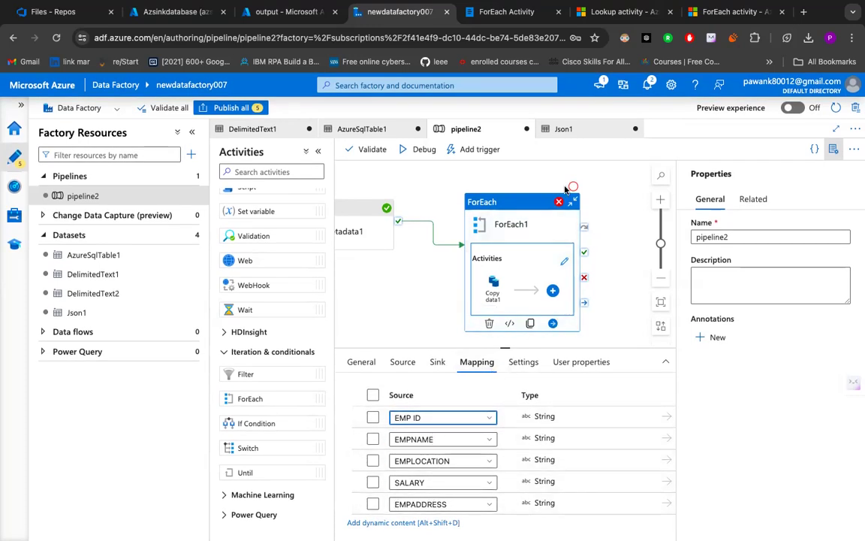
pyautogui.click(408, 151)
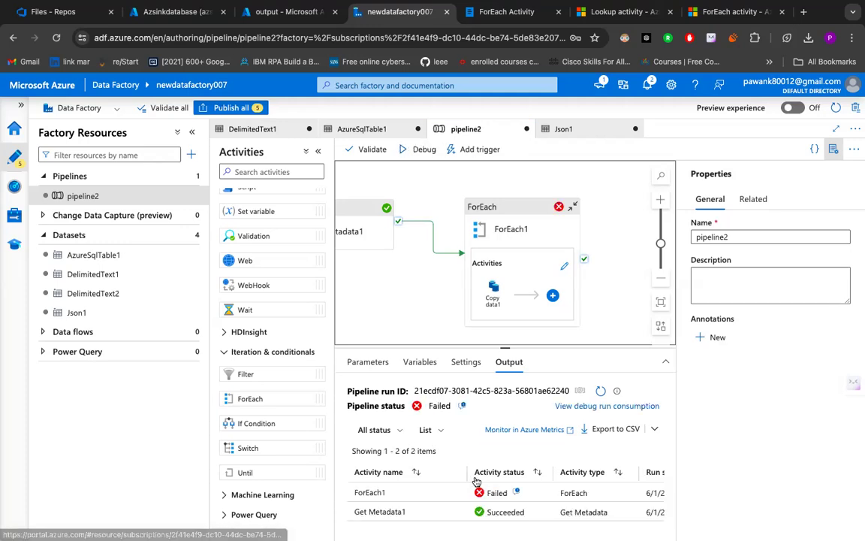
# - Remove the Get Metadata1 expression from the Items setting of ForEach1
pyautogui.click(558, 226)
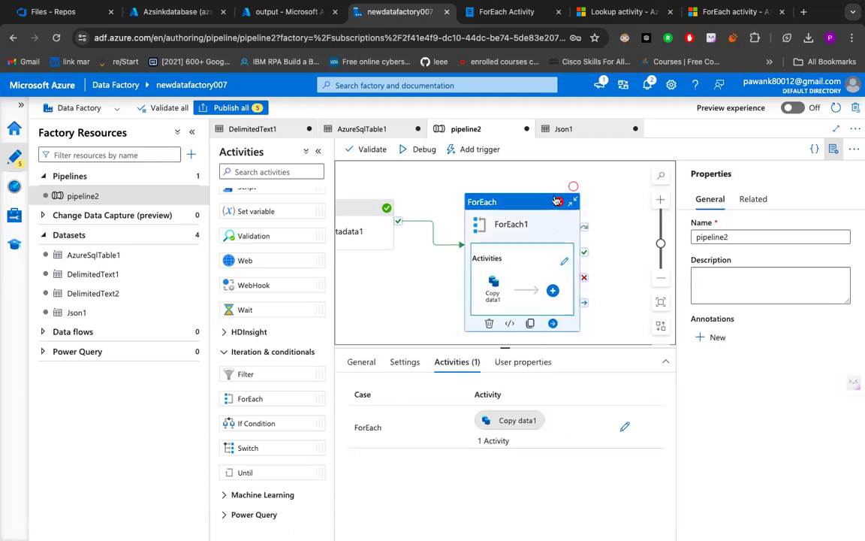
pyautogui.click(404, 363)
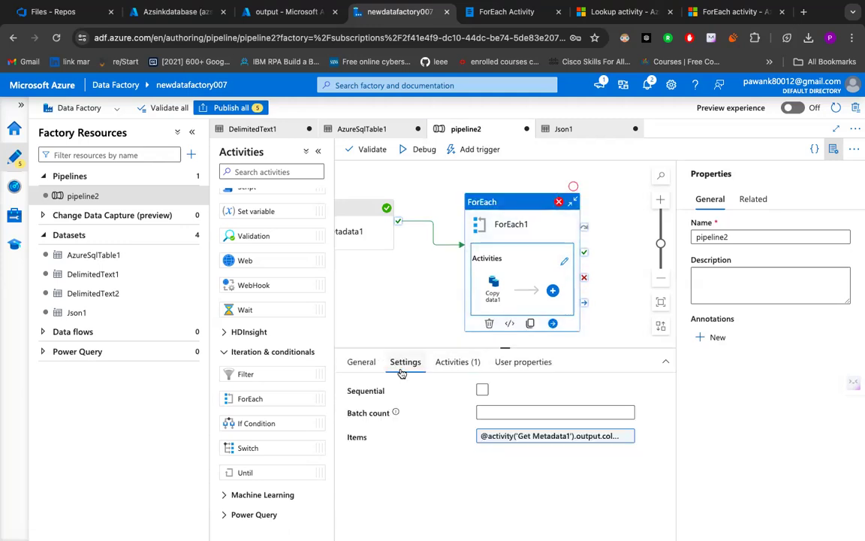
pyautogui.click(565, 435)
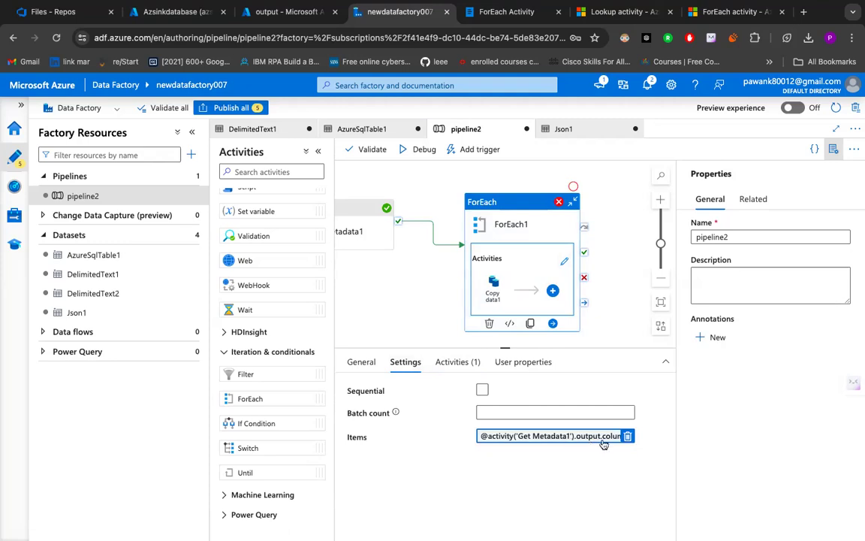
pyautogui.press('BackSpace')
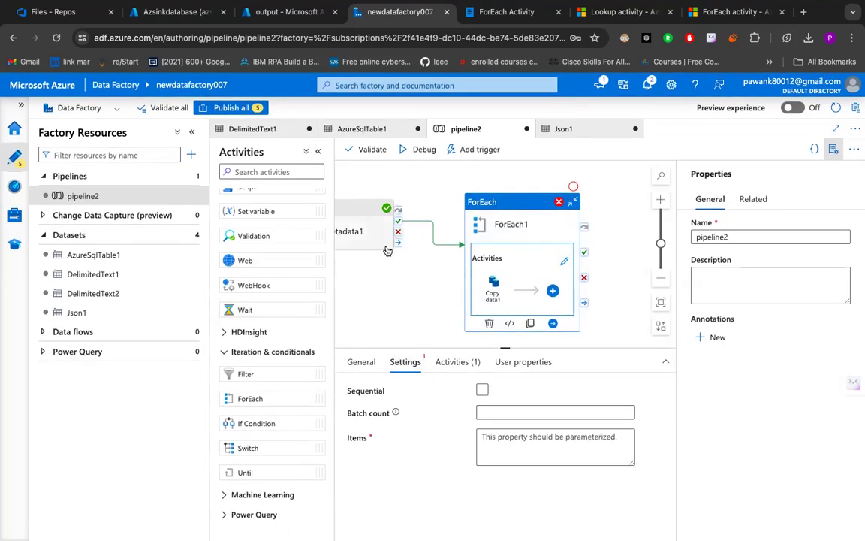
pyautogui.click(553, 290)
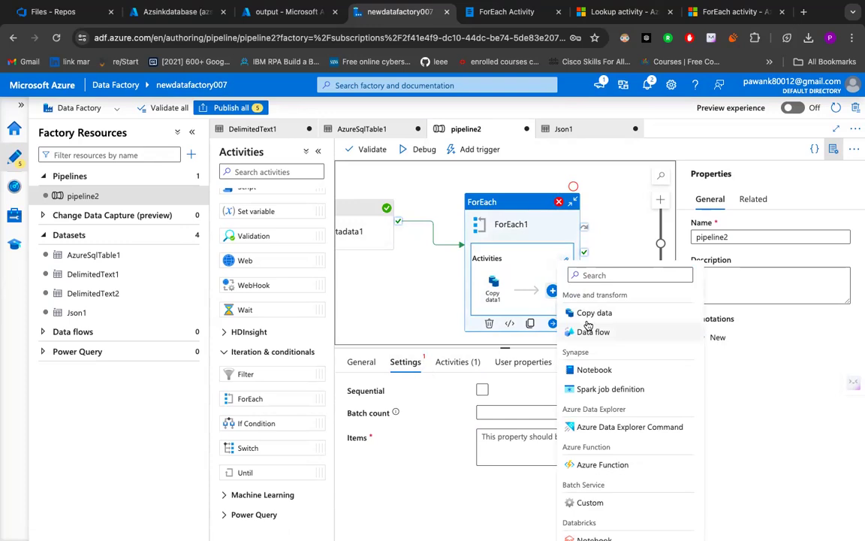
pyautogui.click(516, 306)
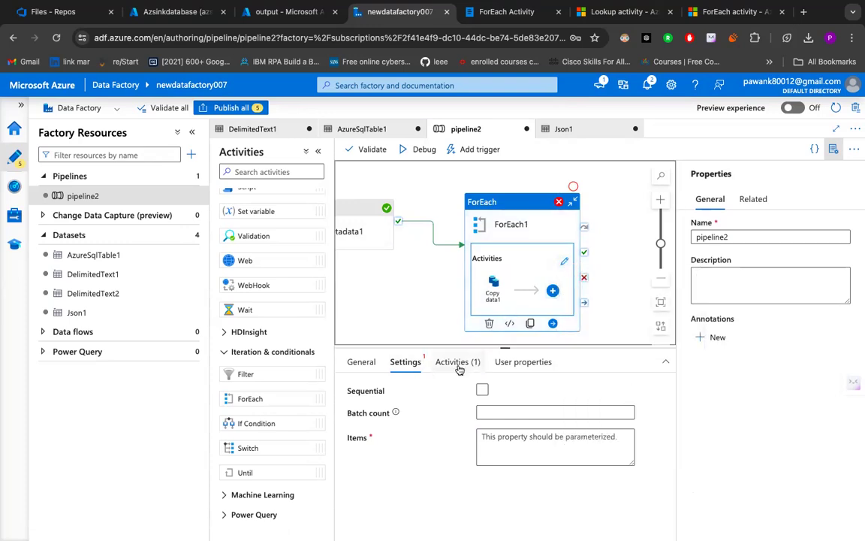
pyautogui.click(457, 362)
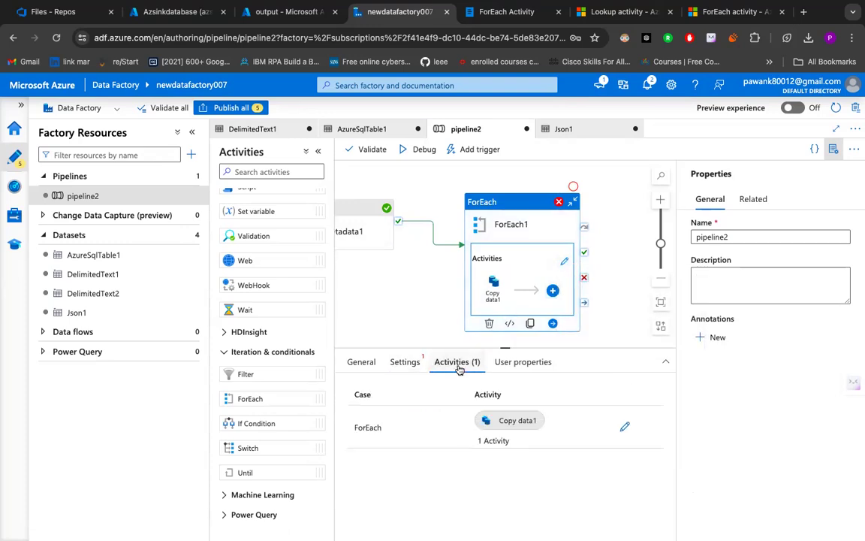
pyautogui.click(559, 202)
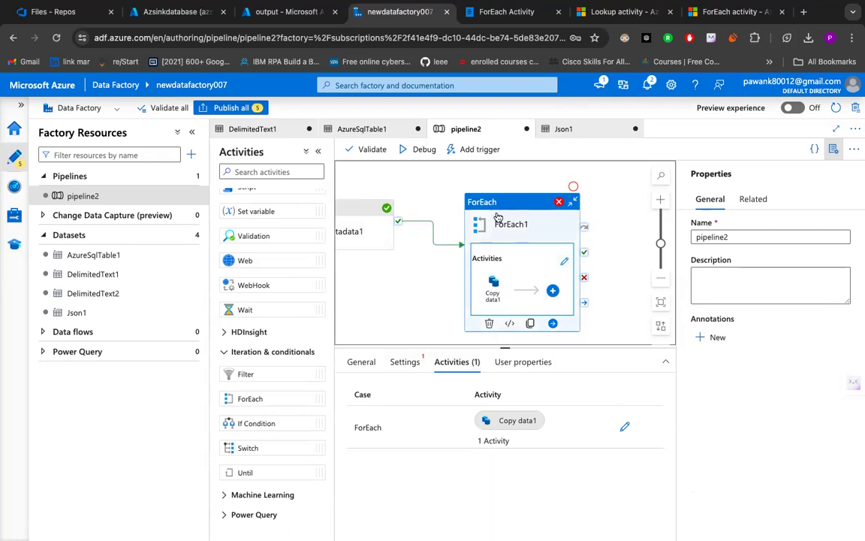
pyautogui.click(409, 361)
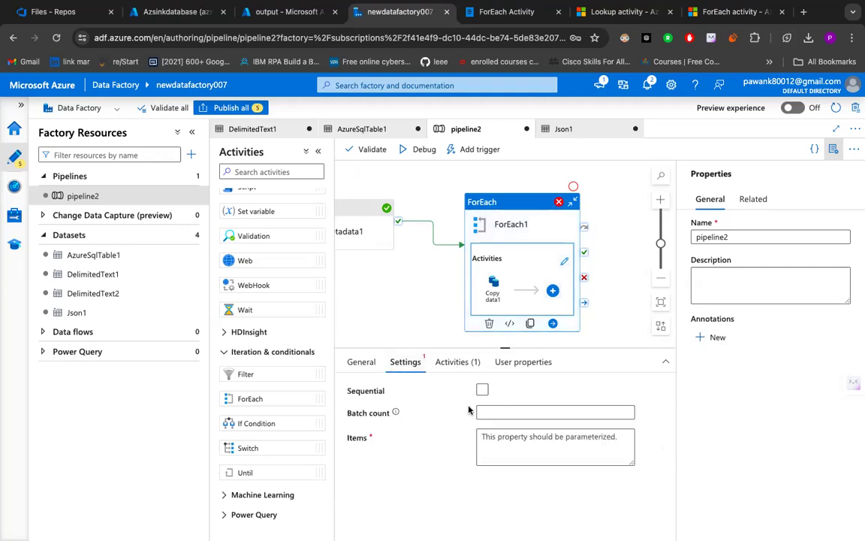
pyautogui.click(507, 443)
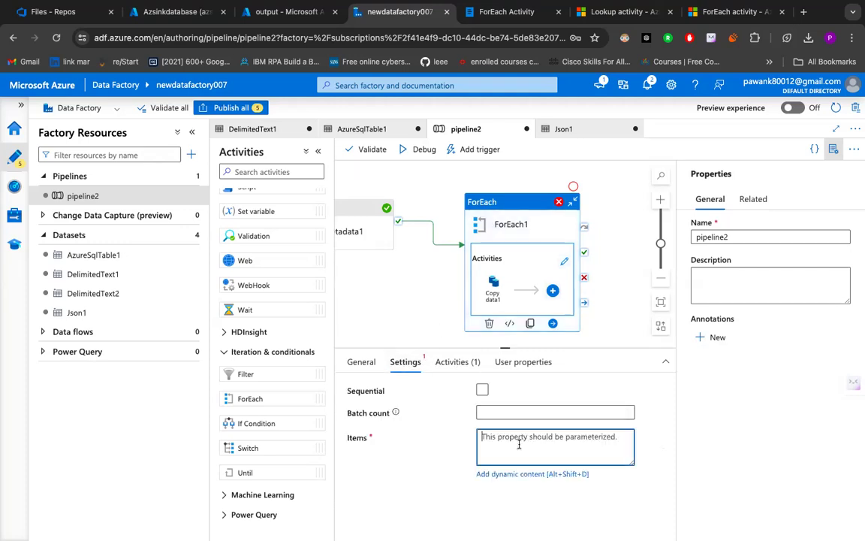
pyautogui.click(520, 478)
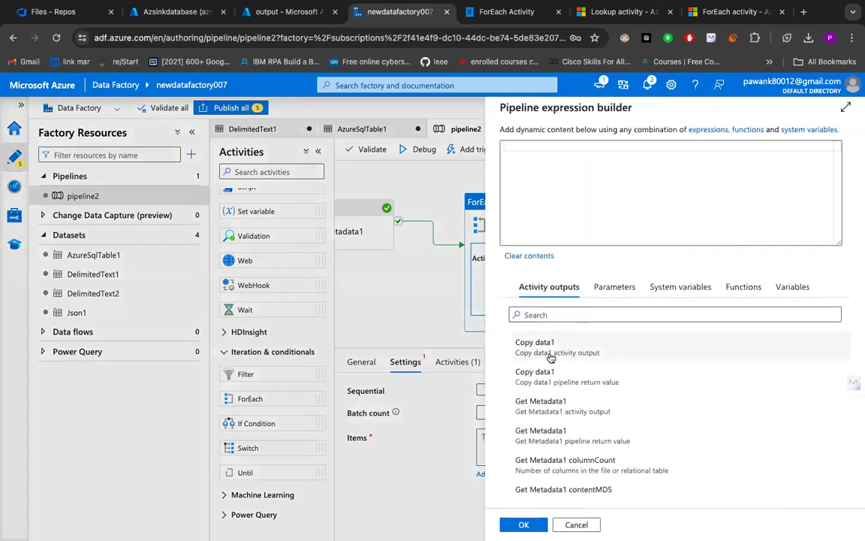
pyautogui.scroll(-2, 549, 376)
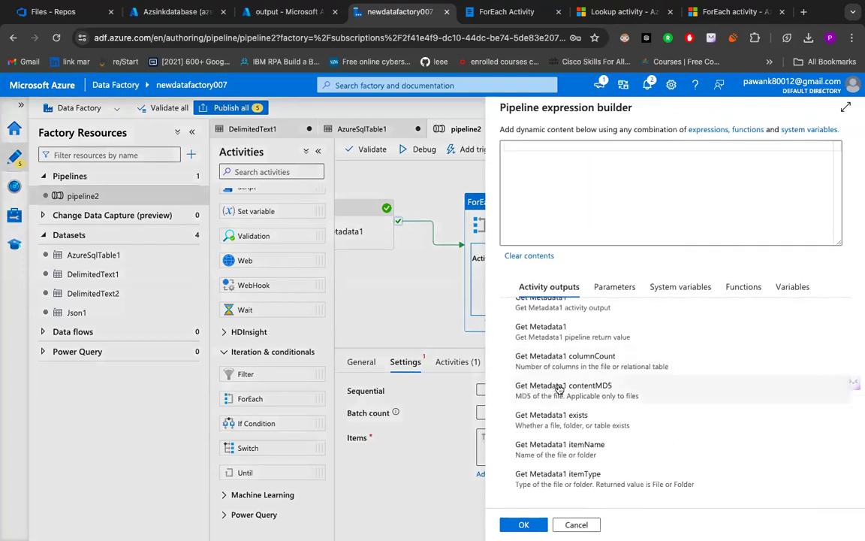
pyautogui.scroll(-1, 556, 392)
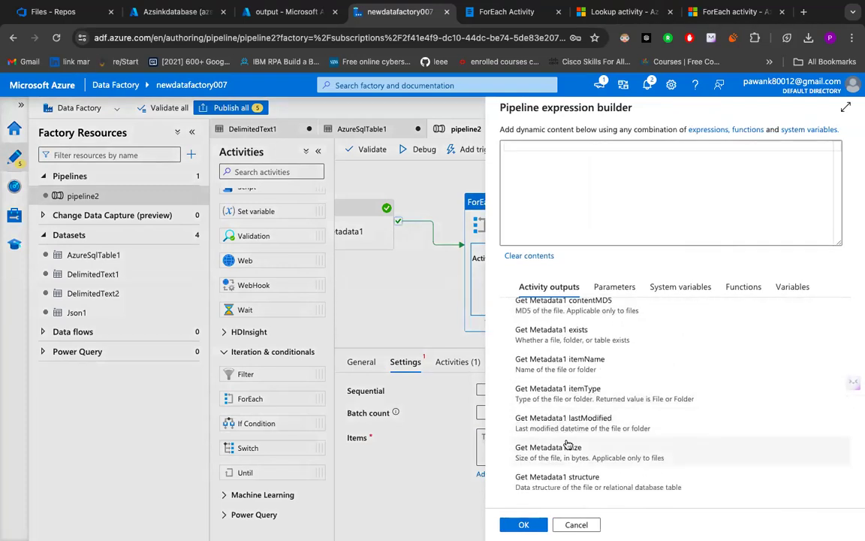
pyautogui.click(579, 392)
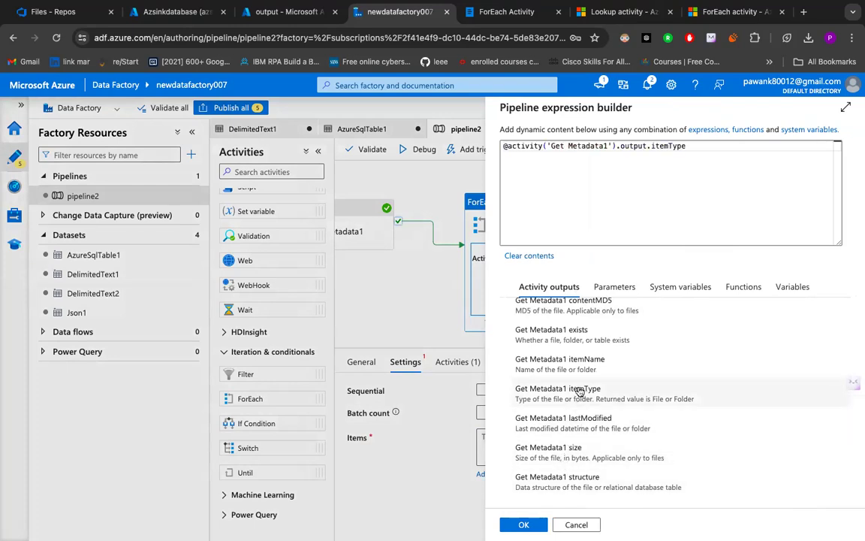
pyautogui.click(524, 525)
# - Check Copy data1's column mapping, sink settings and available source datasets
pyautogui.click(493, 285)
pyautogui.scroll(-2, 419, 388)
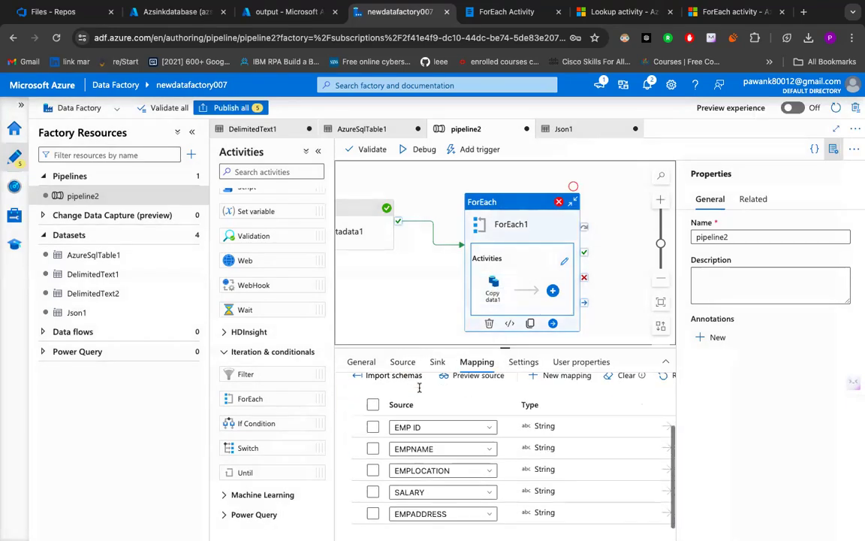
pyautogui.scroll(3, 428, 383)
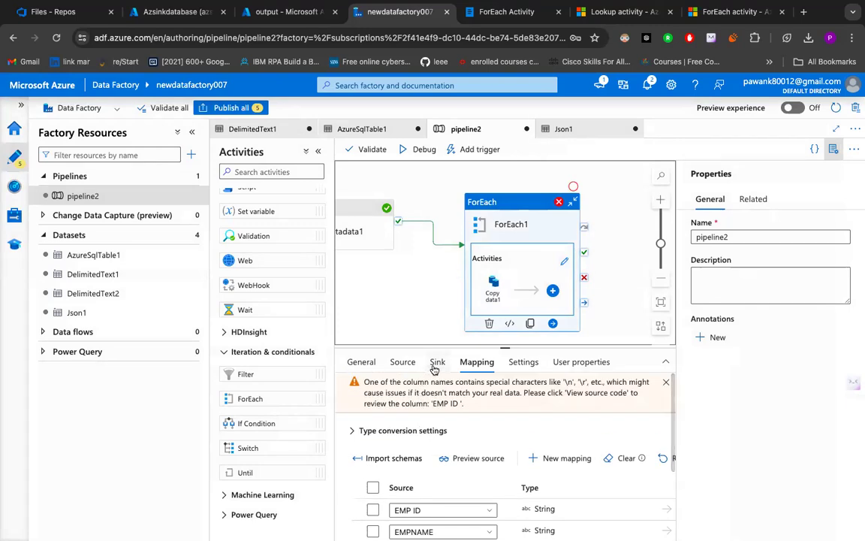
pyautogui.click(435, 363)
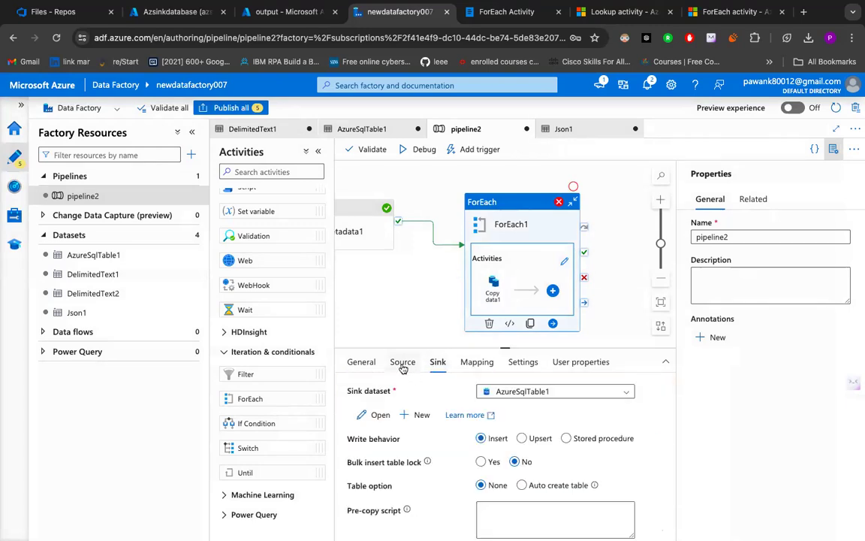
pyautogui.click(403, 364)
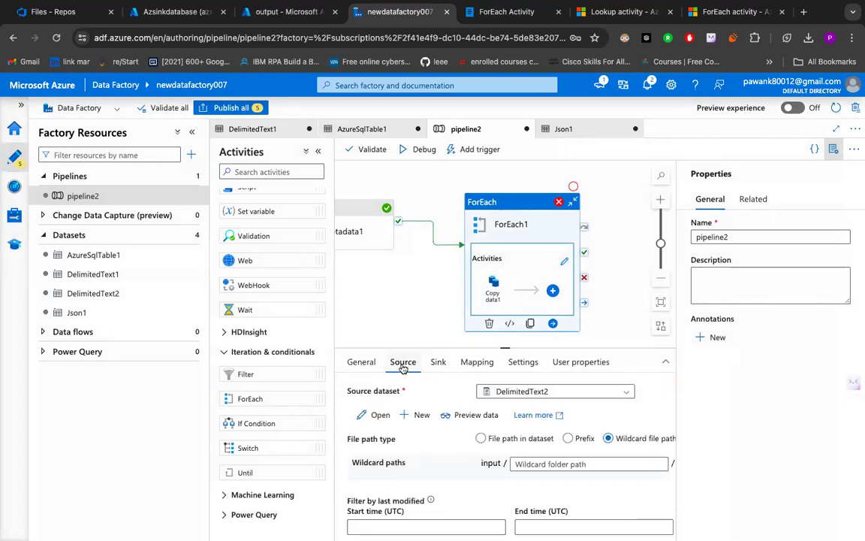
pyautogui.click(534, 392)
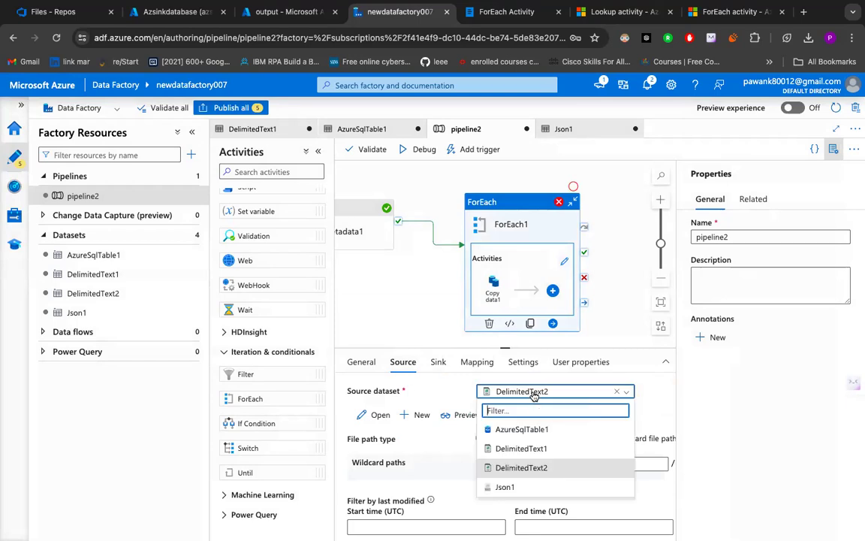
pyautogui.click(419, 443)
pyautogui.scroll(-2, 449, 436)
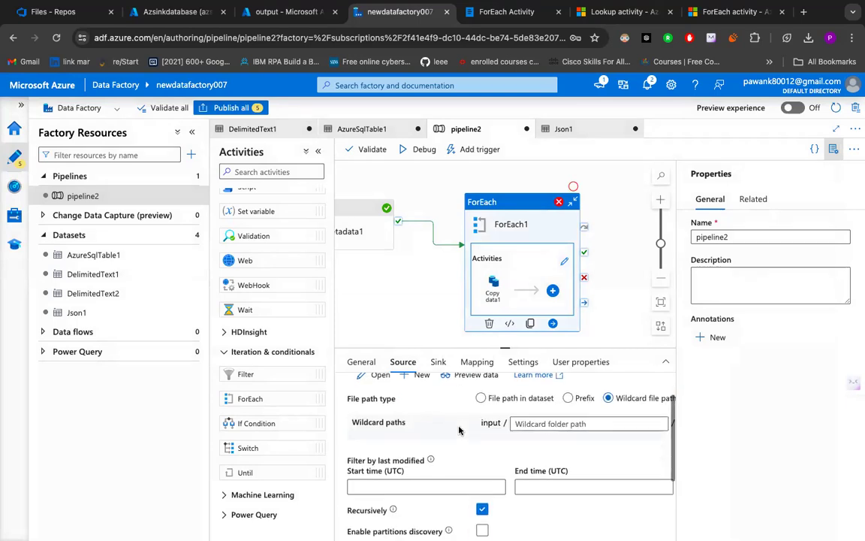
pyautogui.hscroll(3, 575, 425)
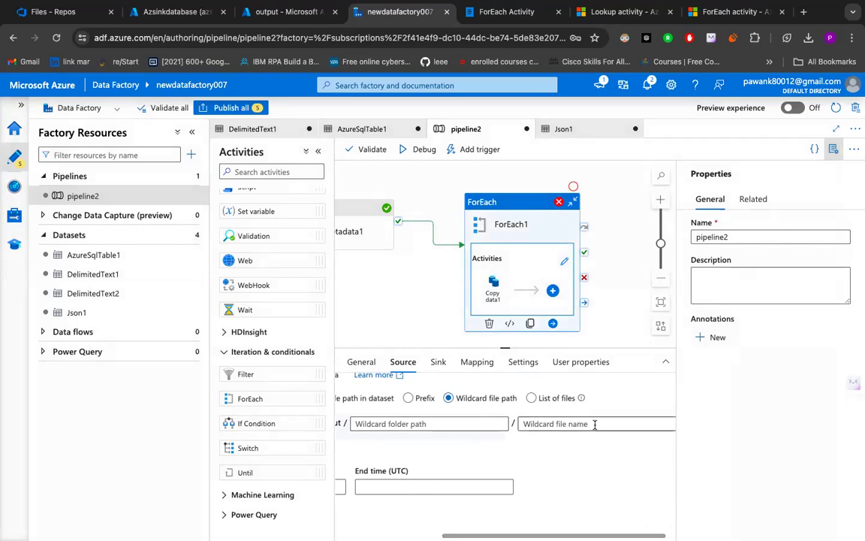
pyautogui.click(593, 425)
pyautogui.click(587, 437)
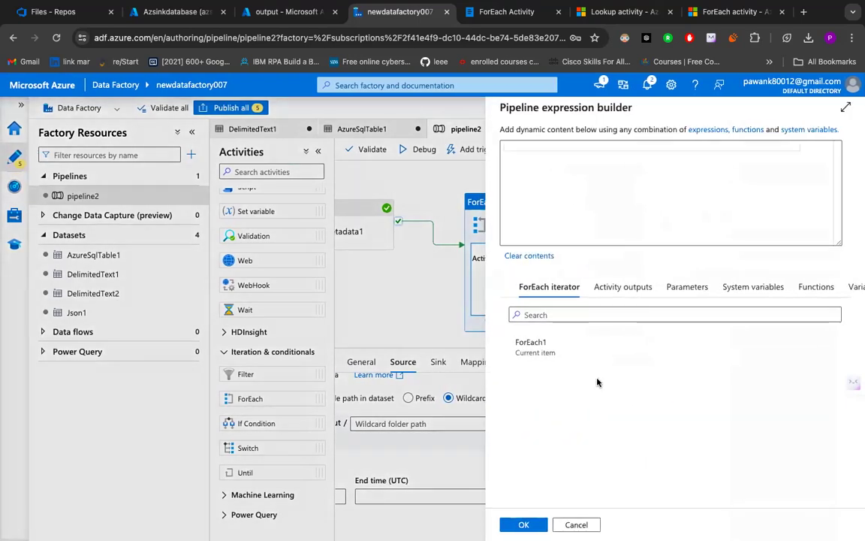
pyautogui.click(584, 350)
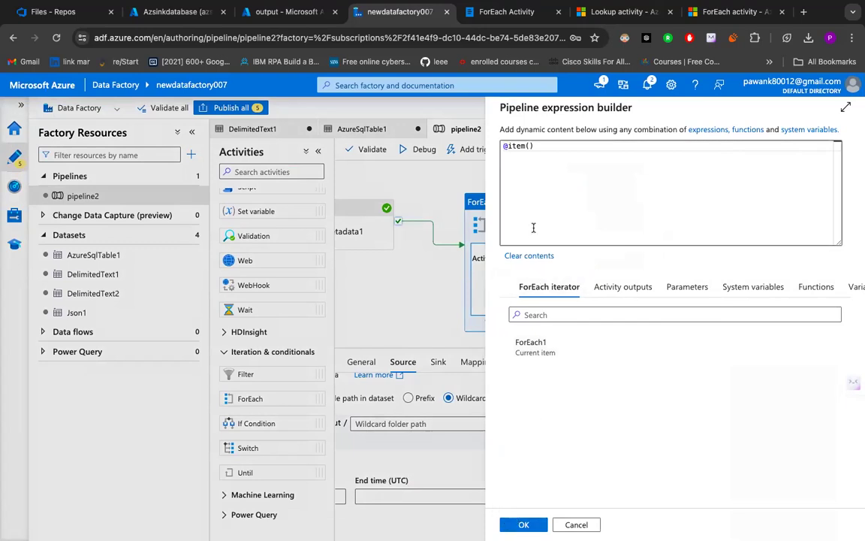
pyautogui.click(544, 149)
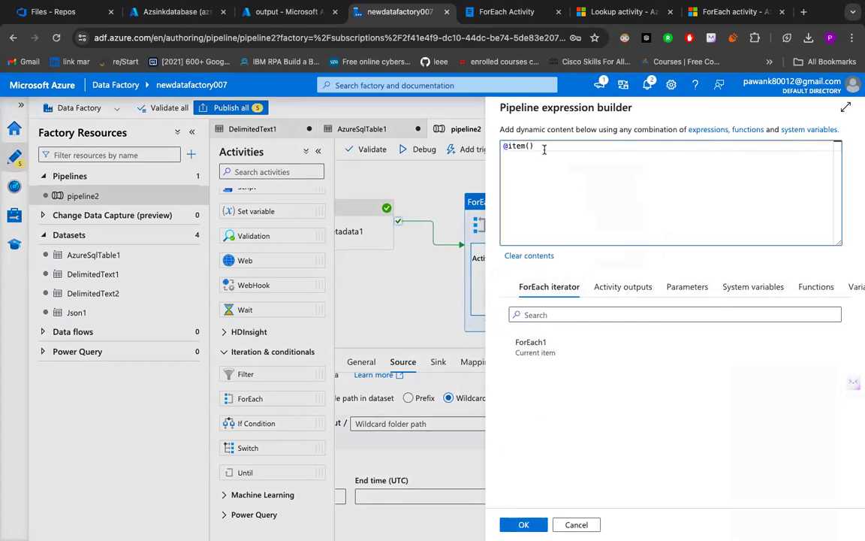
pyautogui.press('BackSpace')
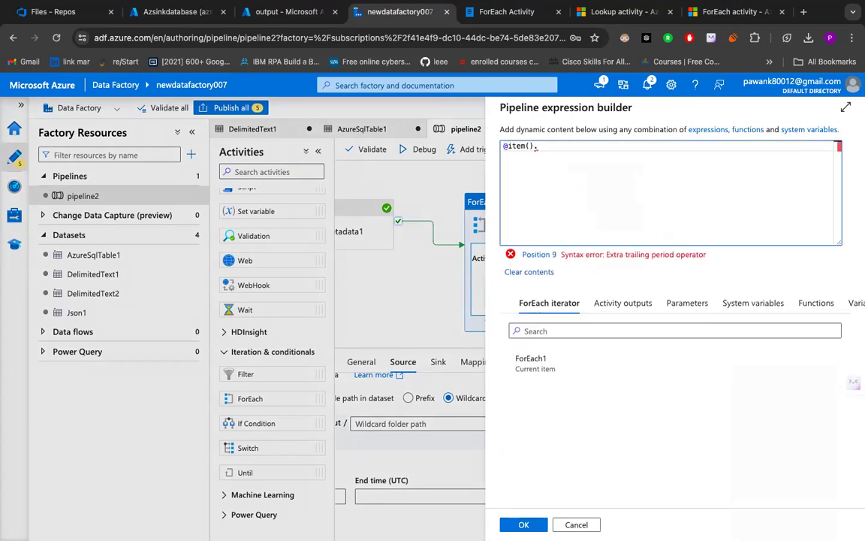
pyautogui.write('it')
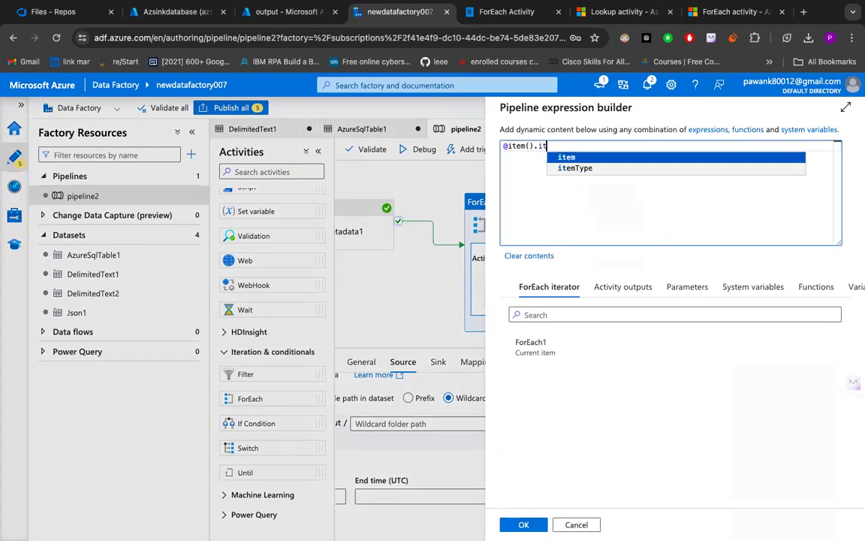
pyautogui.click(577, 169)
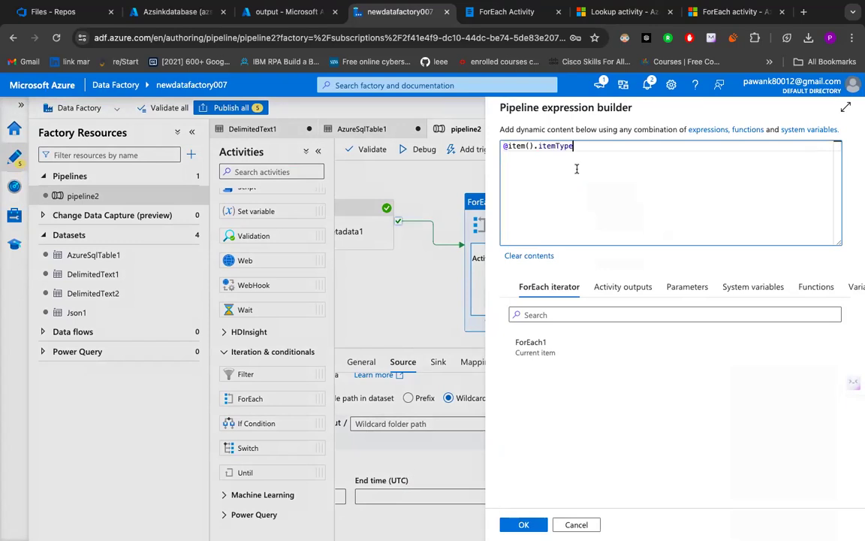
pyautogui.click(522, 525)
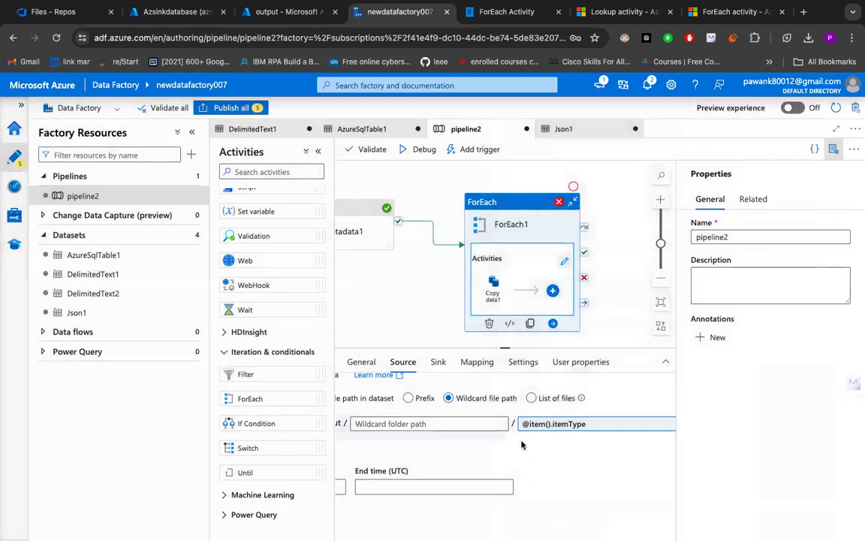
# - Change Copy data1's sink dataset to Json1
pyautogui.scroll(-3, 486, 419)
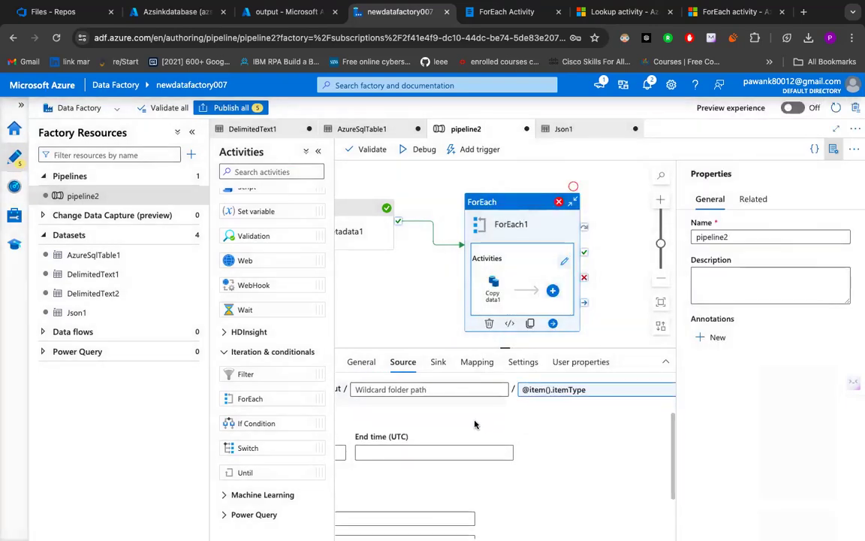
pyautogui.click(438, 362)
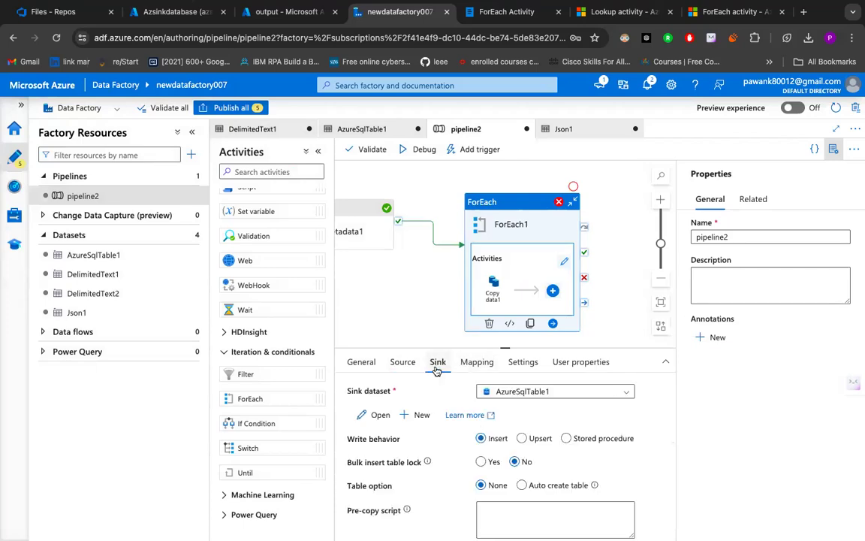
pyautogui.click(513, 391)
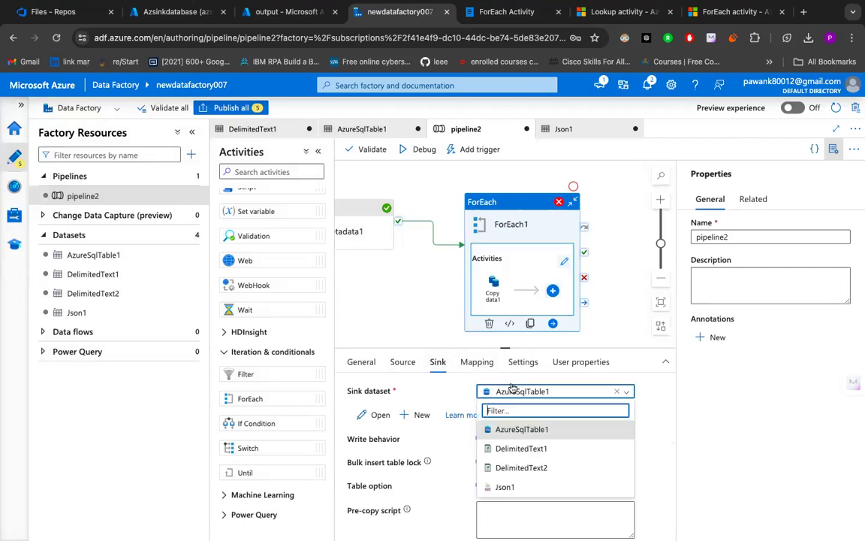
pyautogui.click(504, 487)
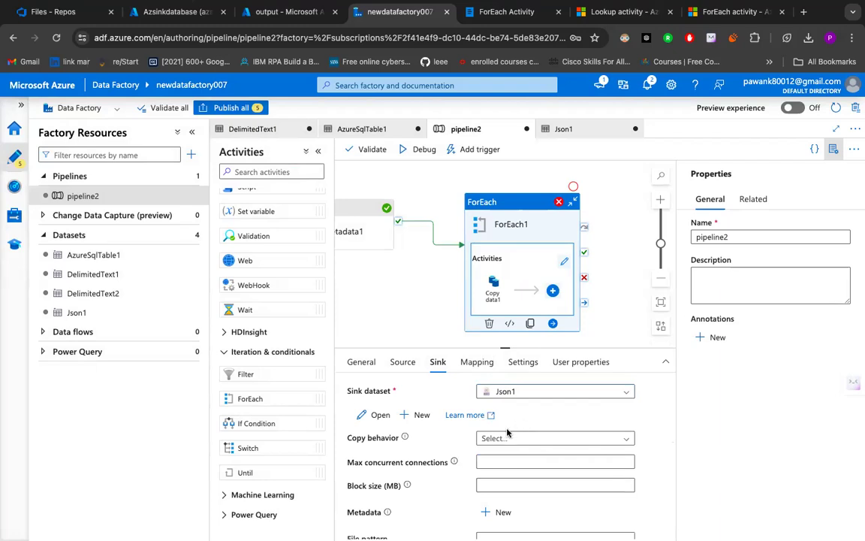
pyautogui.scroll(-1, 507, 432)
# - Open the Json1 dataset to check its connection settings and preview its data
pyautogui.click(372, 396)
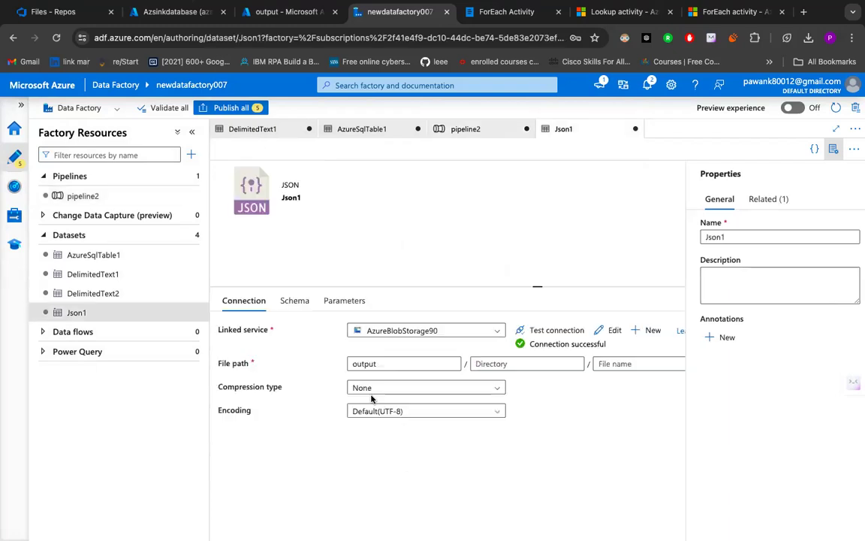
pyautogui.hscroll(3, 406, 385)
pyautogui.hscroll(-3, 406, 385)
pyautogui.hscroll(3, 405, 385)
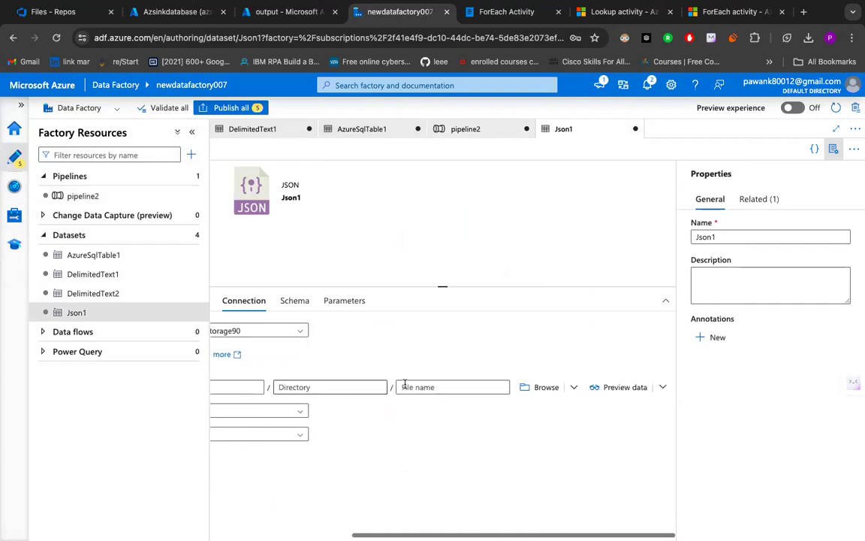
pyautogui.click(601, 385)
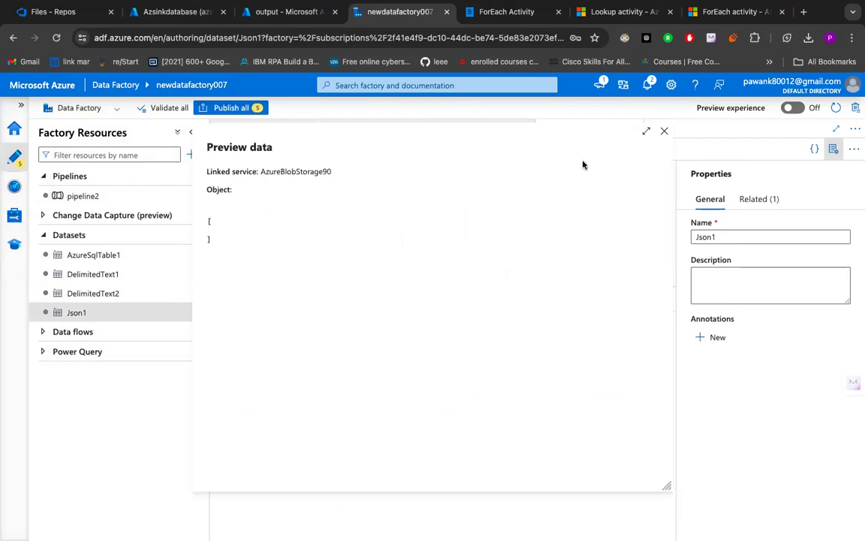
pyautogui.click(666, 131)
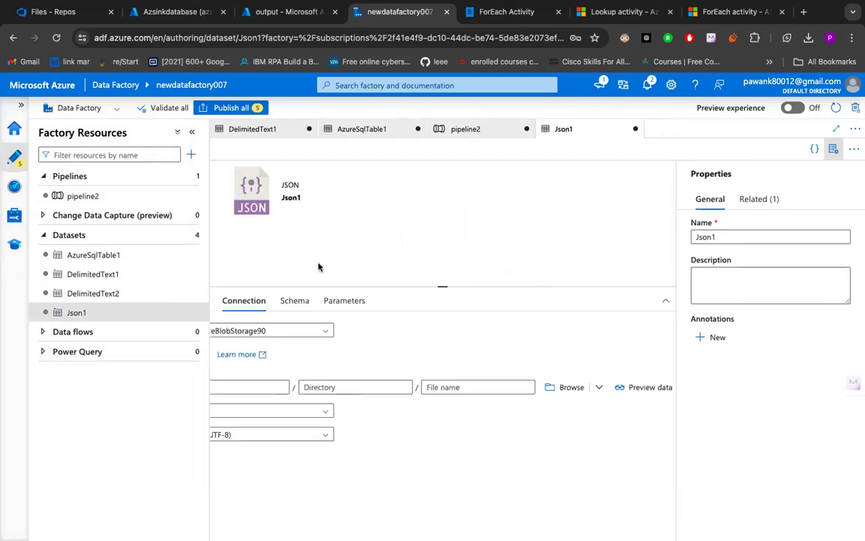
# - Return to pipeline2 and run it in debug mode
pyautogui.click(475, 130)
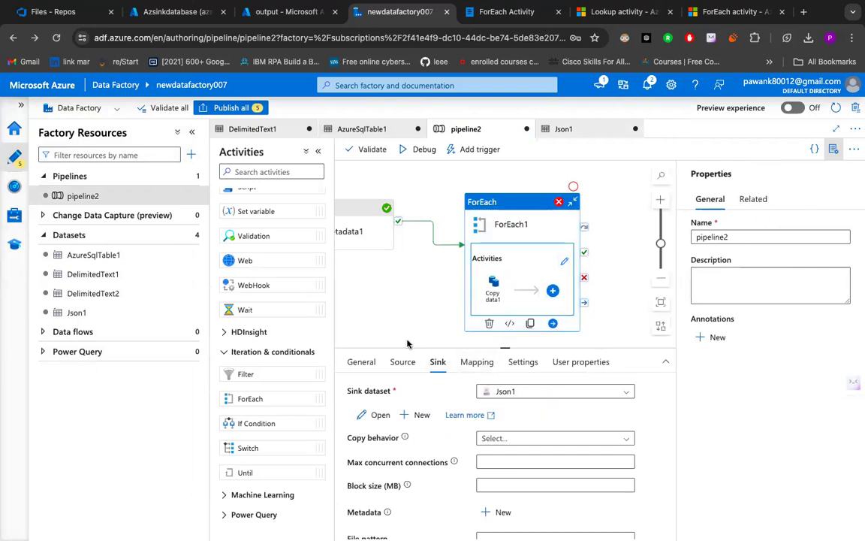
pyautogui.scroll(-1, 497, 407)
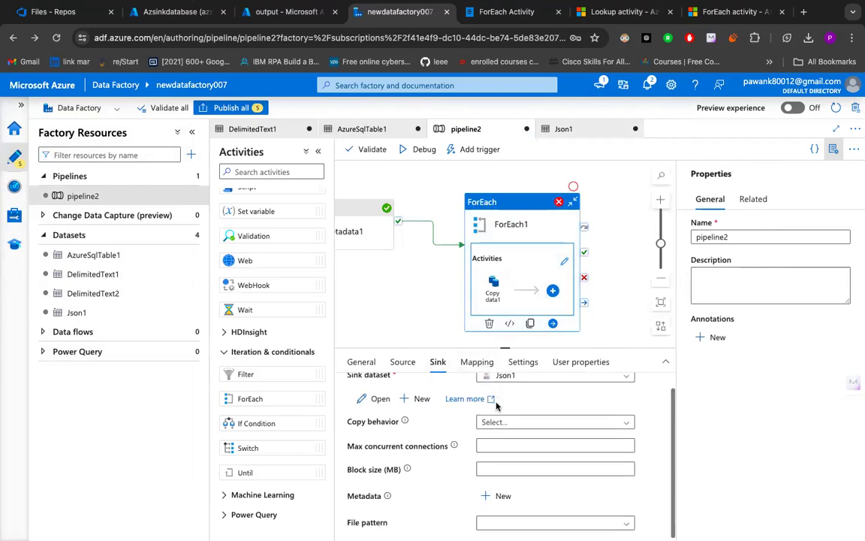
pyautogui.click(406, 149)
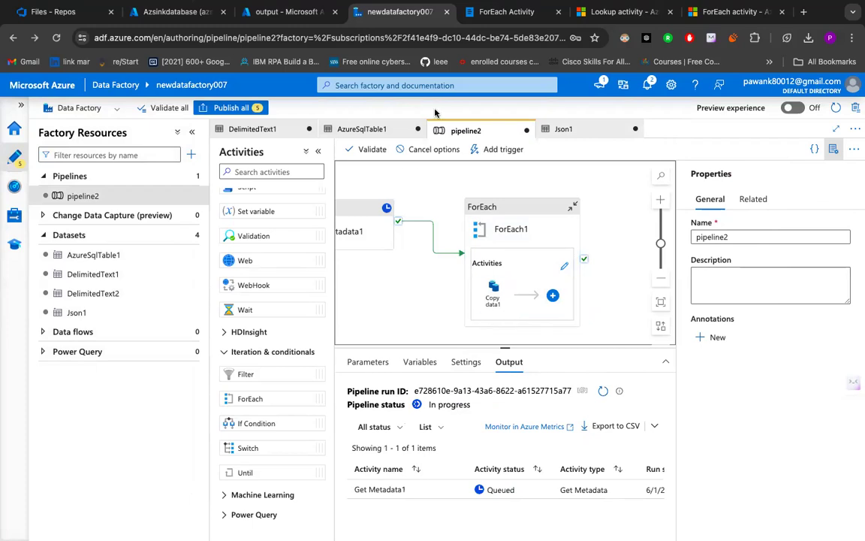
# - Switch to Whimsical, give workspace members and anyone with a link view access to the ForEach Activity document, and copy its share link
pyautogui.click(511, 15)
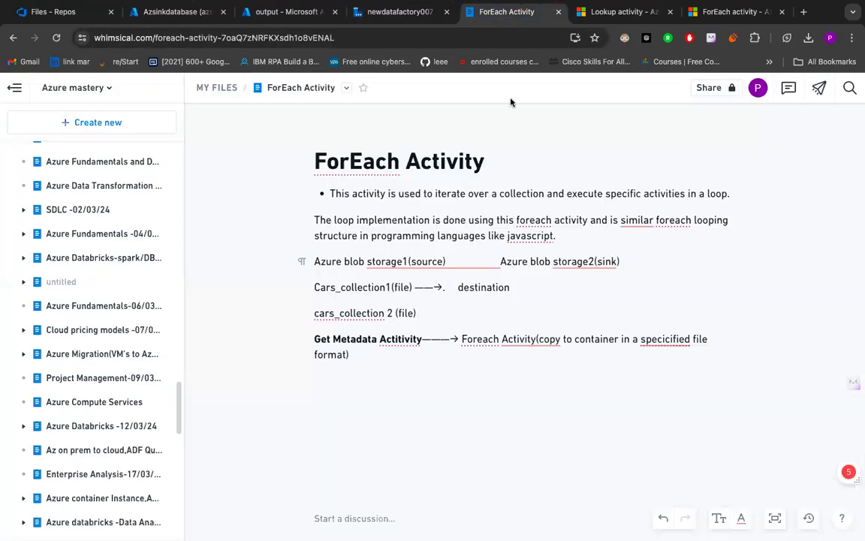
pyautogui.click(711, 89)
pyautogui.click(715, 129)
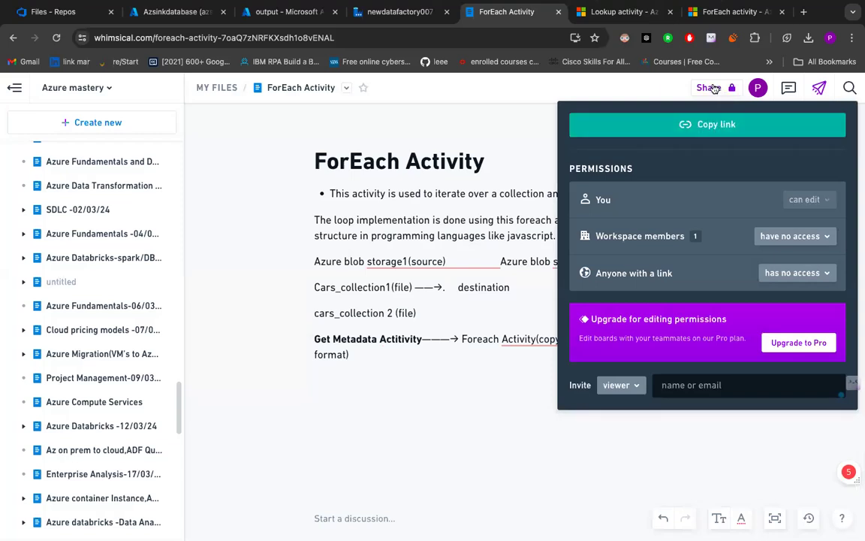
pyautogui.click(715, 88)
pyautogui.click(715, 90)
pyautogui.click(797, 236)
pyautogui.click(788, 279)
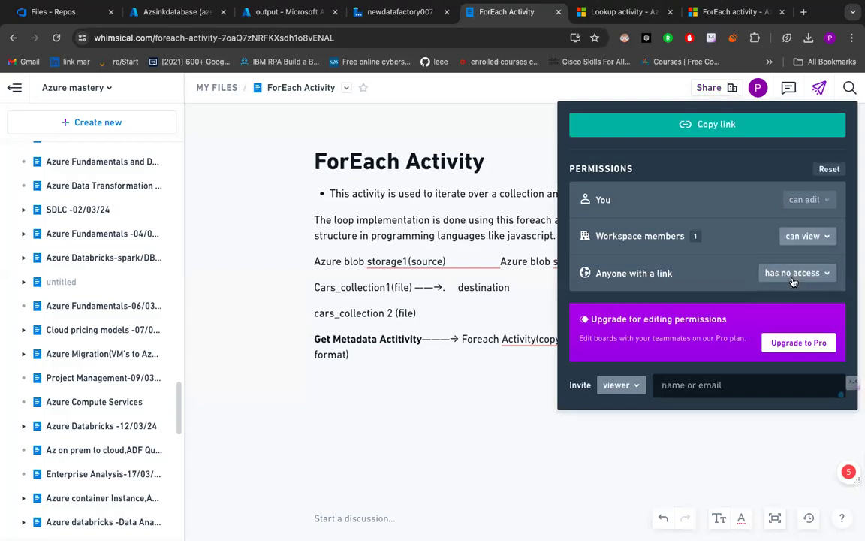
pyautogui.click(794, 282)
pyautogui.click(740, 314)
pyautogui.click(722, 133)
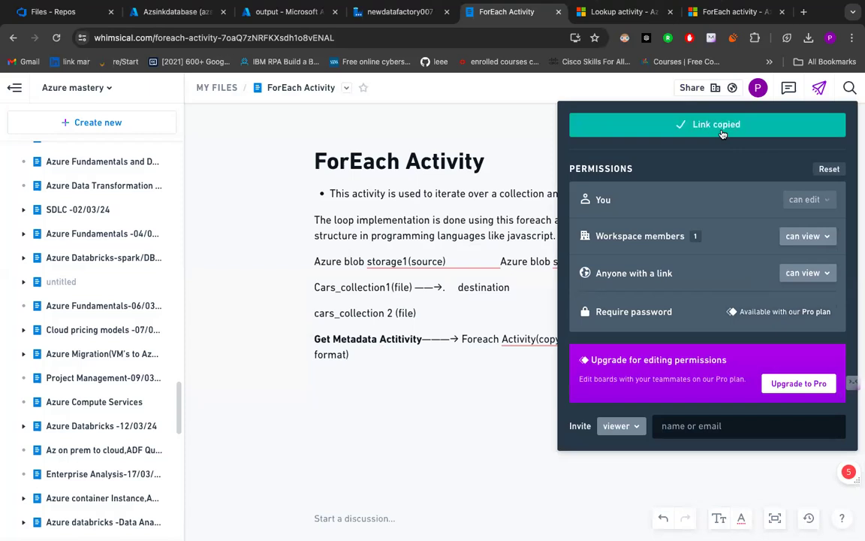
pyautogui.click(722, 134)
pyautogui.click(722, 134)
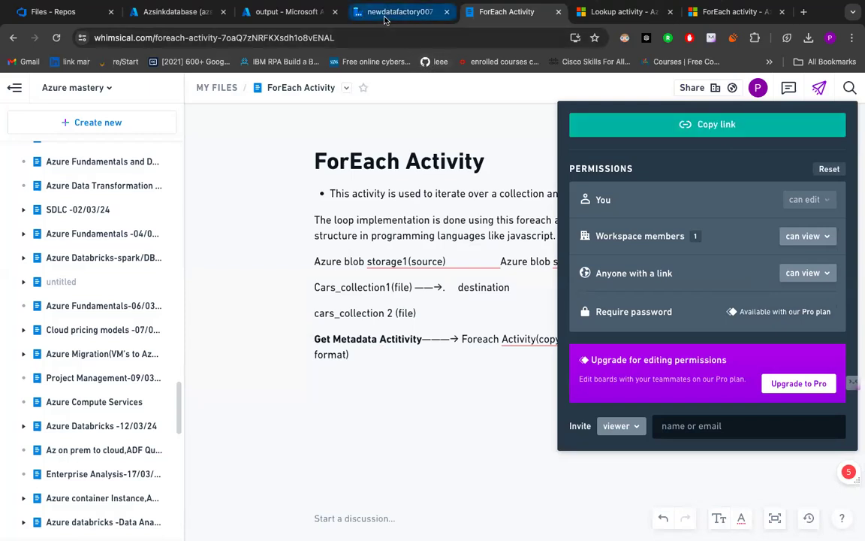
# - Check the debug run status in Data Factory and the blobs in the output container in the Azure portal
pyautogui.click(384, 21)
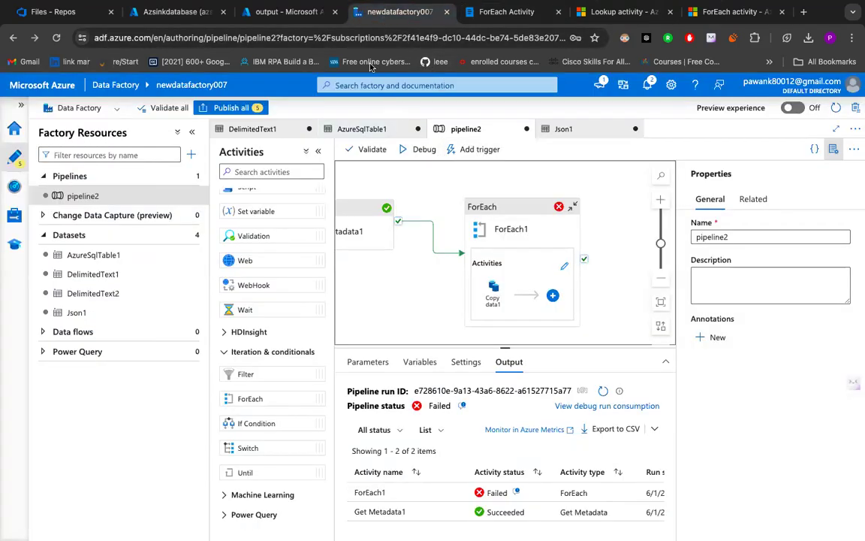
pyautogui.click(288, 11)
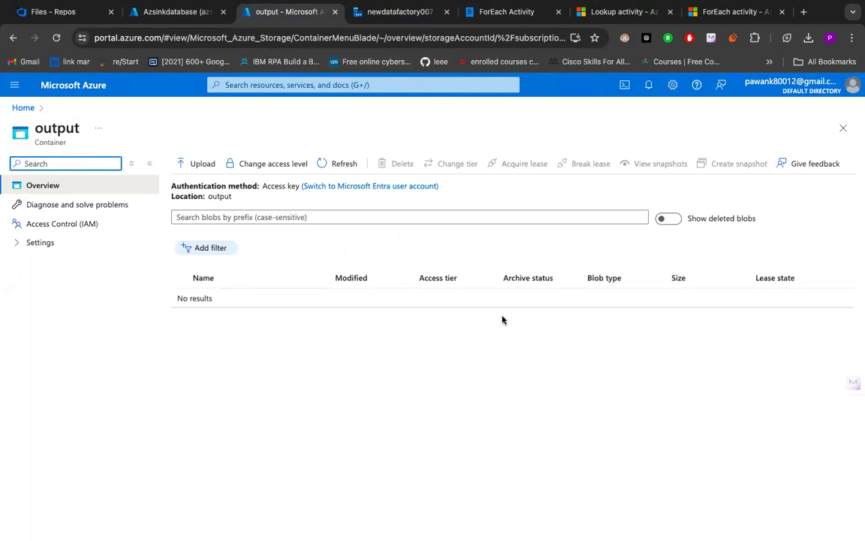
pyautogui.click(385, 20)
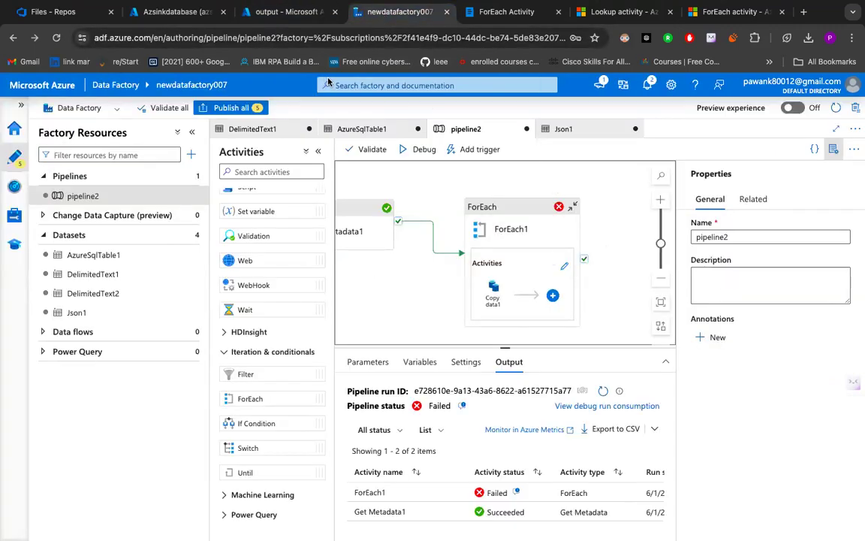
# - Delete the ForEach1 activity, including its nested Copy data1, from pipeline2
pyautogui.click(490, 207)
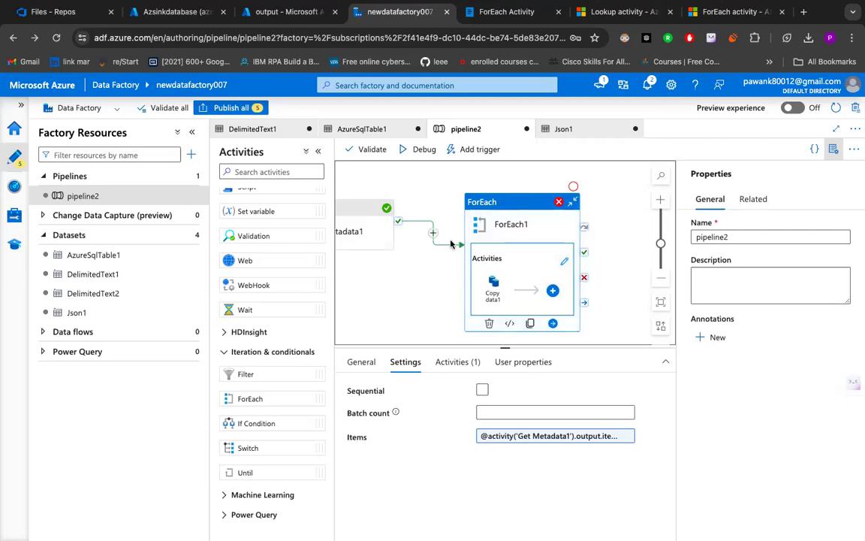
pyautogui.click(489, 323)
# - Add a Stored procedure activity to the pipeline2 canvas and connect it to the success output of Get Metadata1
pyautogui.scroll(5, 253, 286)
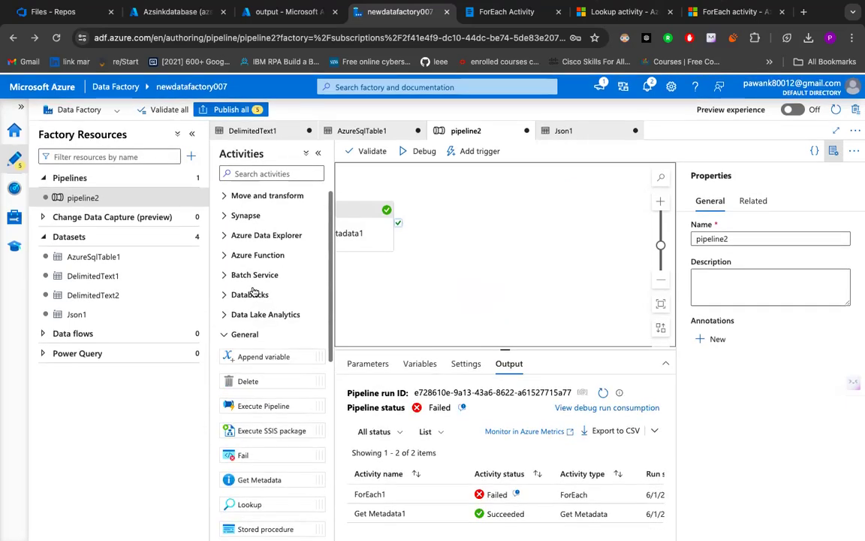
pyautogui.scroll(-1, 254, 291)
pyautogui.scroll(-2, 260, 359)
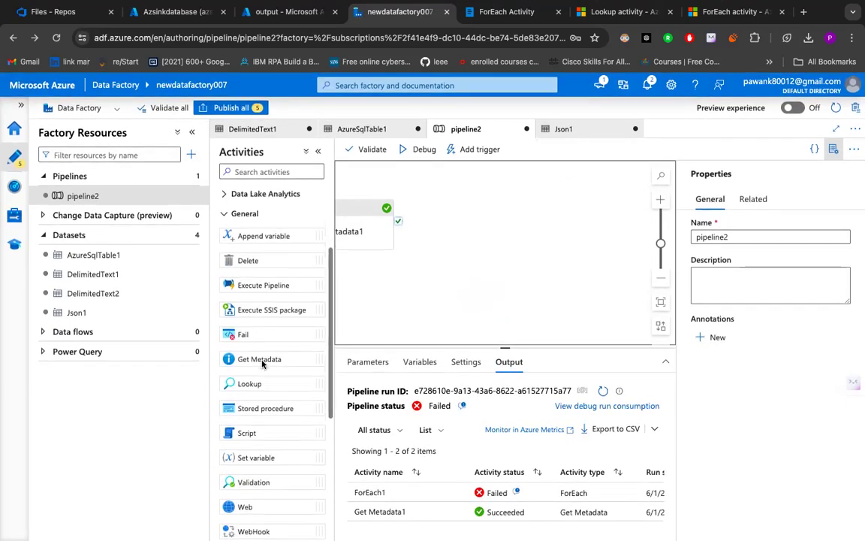
pyautogui.scroll(1, 261, 362)
pyautogui.scroll(3, 262, 362)
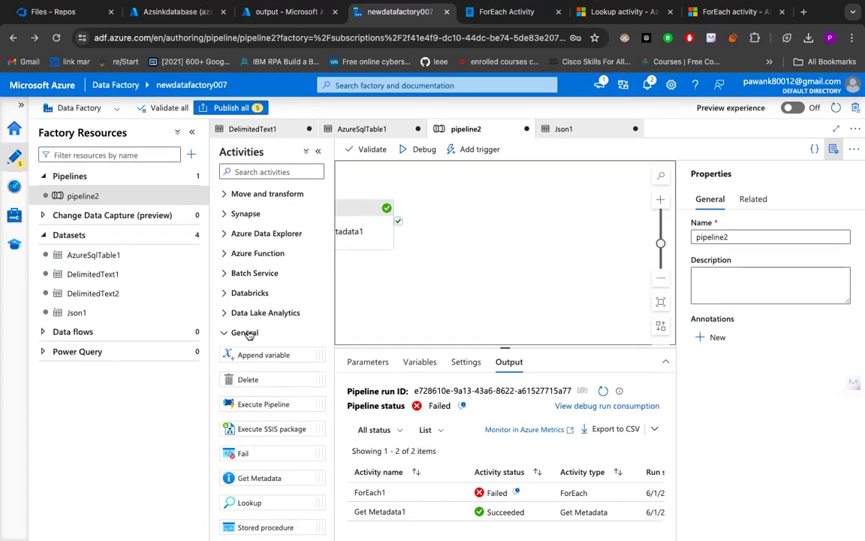
pyautogui.click(245, 332)
pyautogui.scroll(-1, 248, 333)
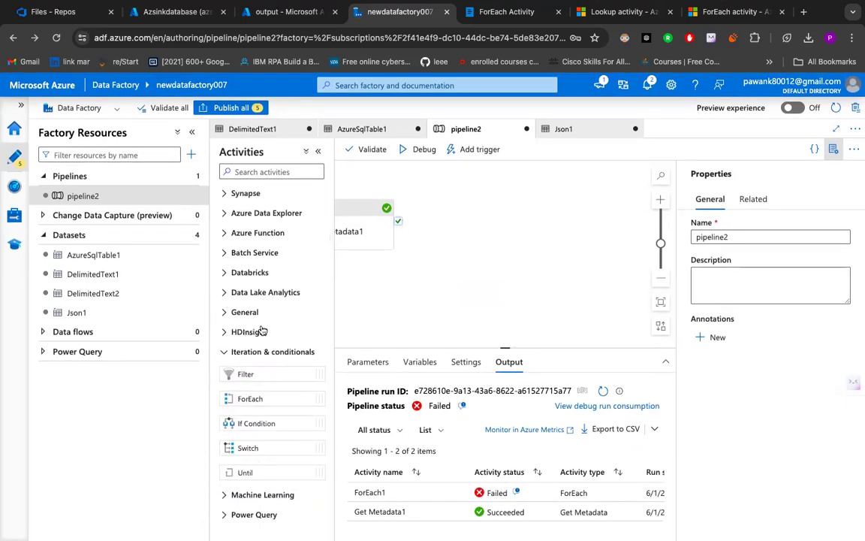
pyautogui.click(247, 312)
pyautogui.scroll(-4, 247, 312)
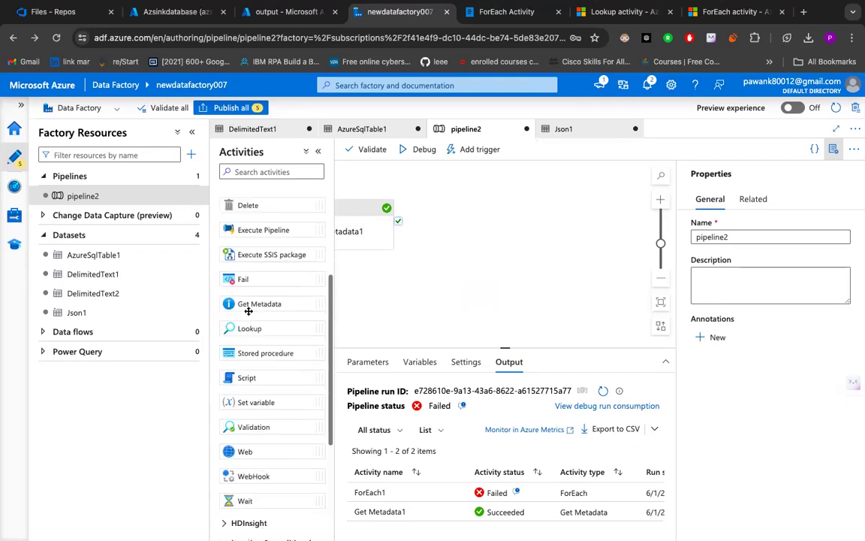
pyautogui.scroll(-1, 249, 311)
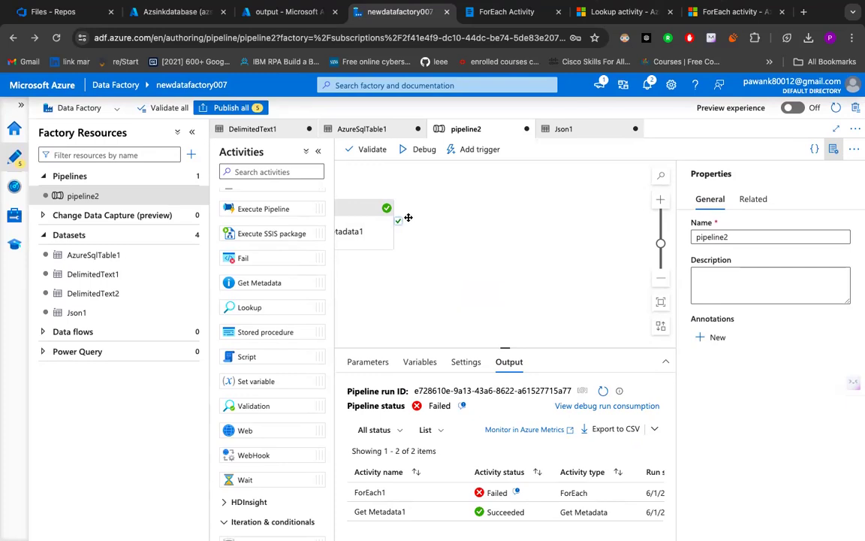
pyautogui.moveTo(399, 222); pyautogui.dragTo(434, 232)
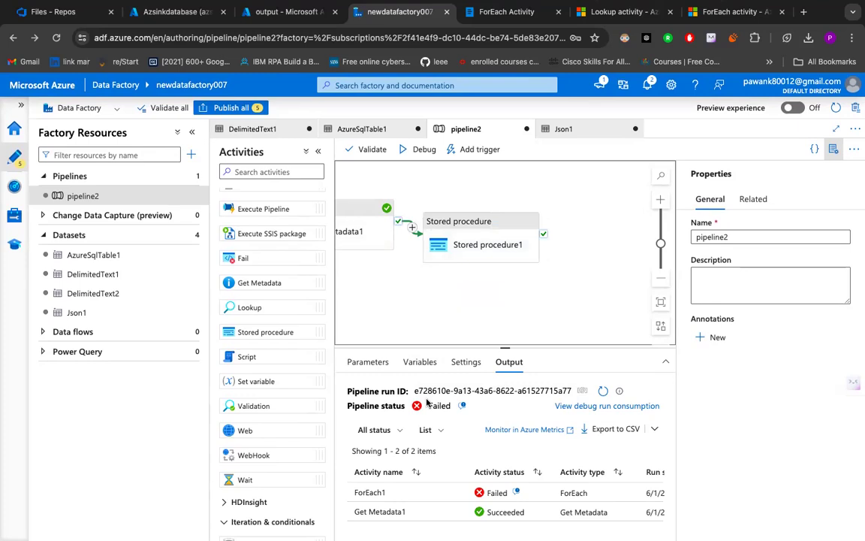
# - Set the linked service of the Stored procedure activity to AzureSqlDatabase1 and test its connection
pyautogui.click(476, 246)
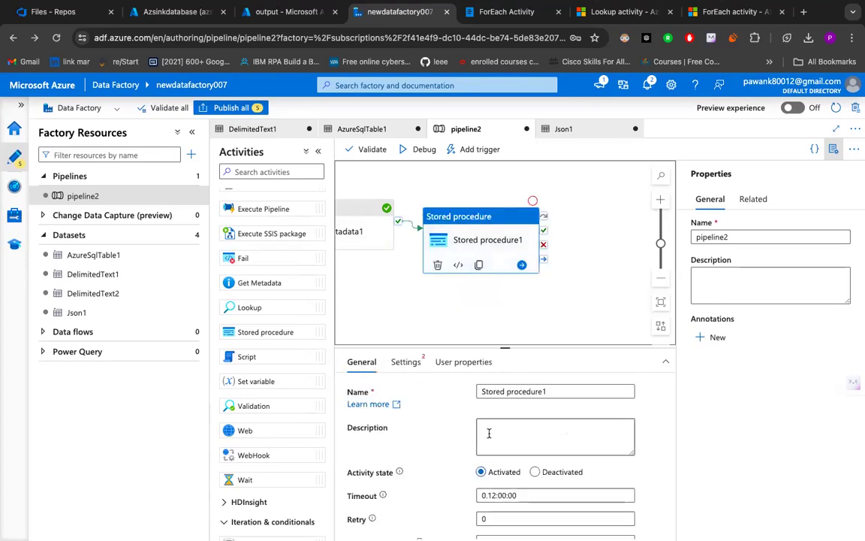
pyautogui.click(399, 367)
pyautogui.click(493, 391)
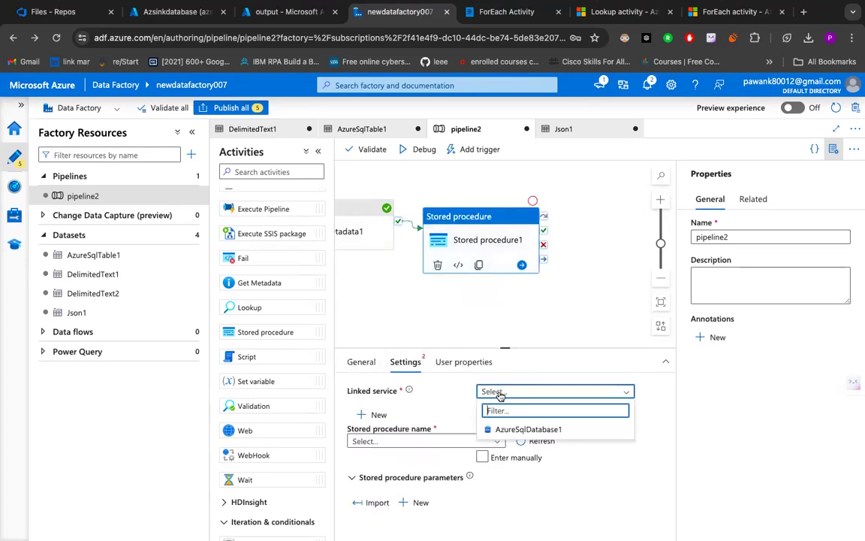
pyautogui.click(524, 430)
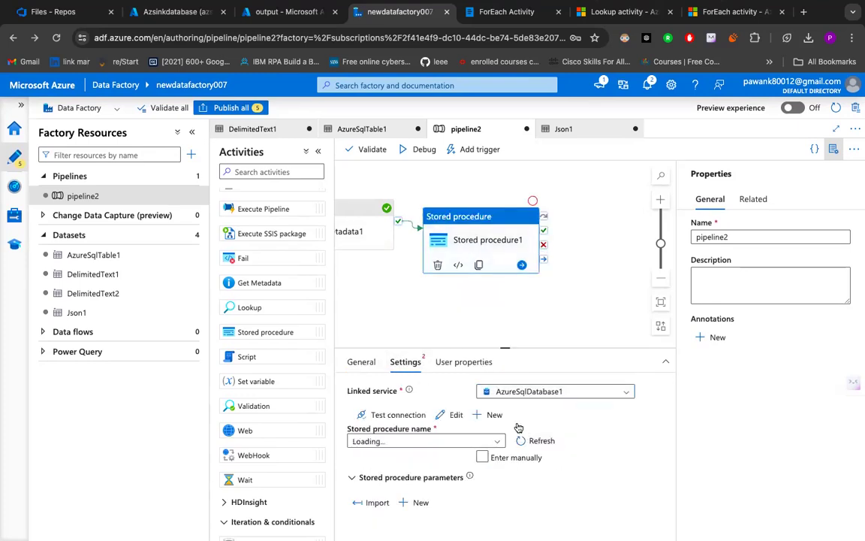
pyautogui.click(391, 441)
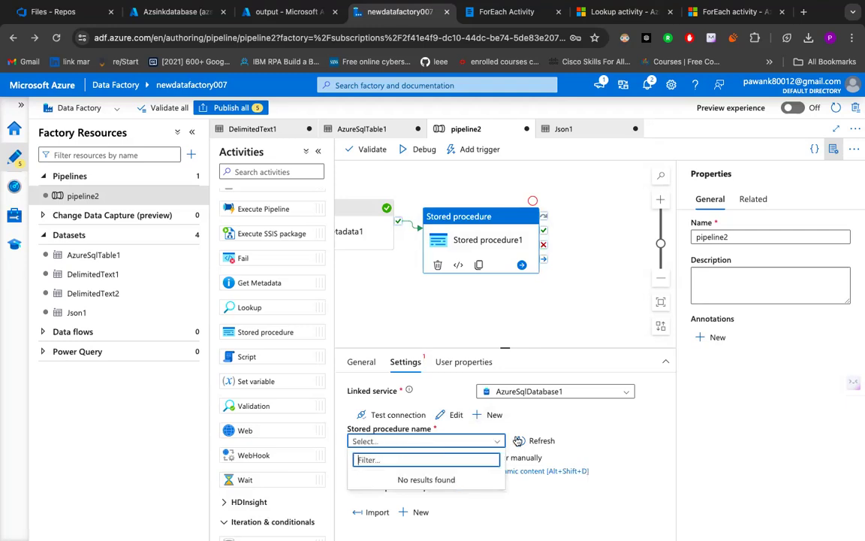
pyautogui.click(559, 431)
pyautogui.click(392, 416)
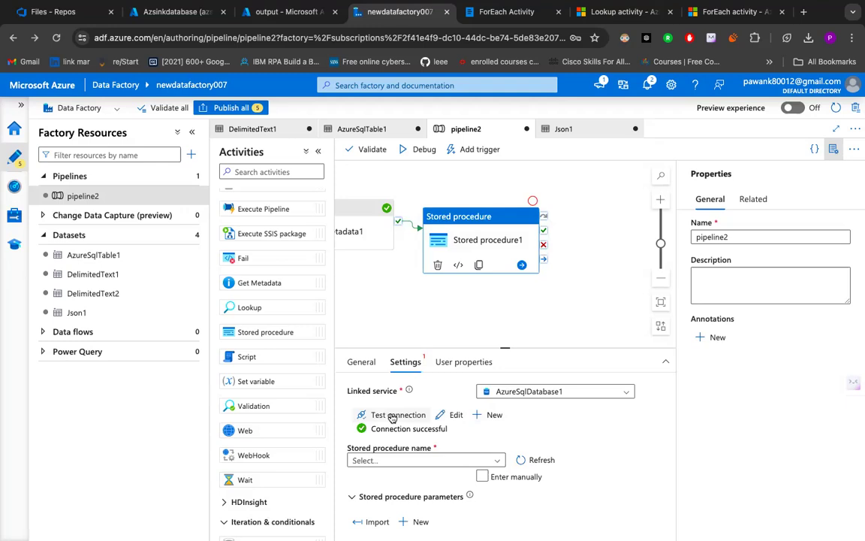
# - Search the available stored procedure names for "sql"
pyautogui.click(391, 460)
pyautogui.write('sql')
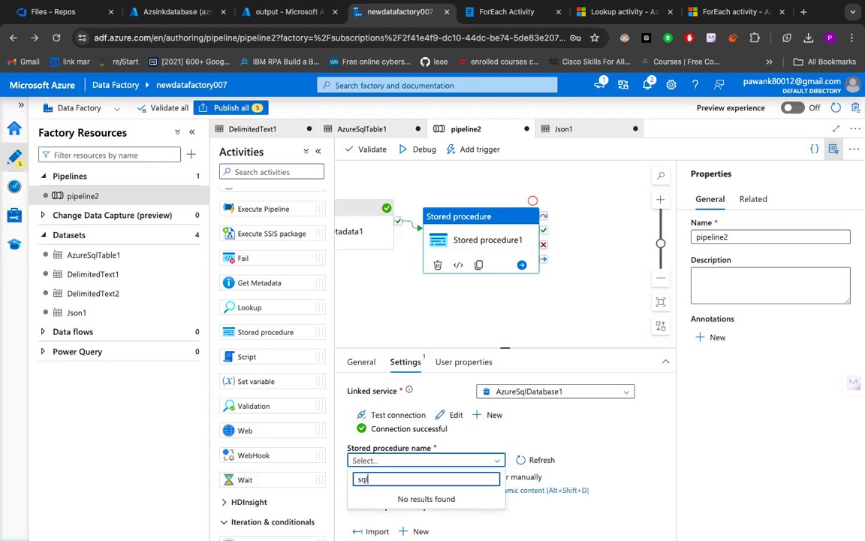
pyautogui.click(506, 461)
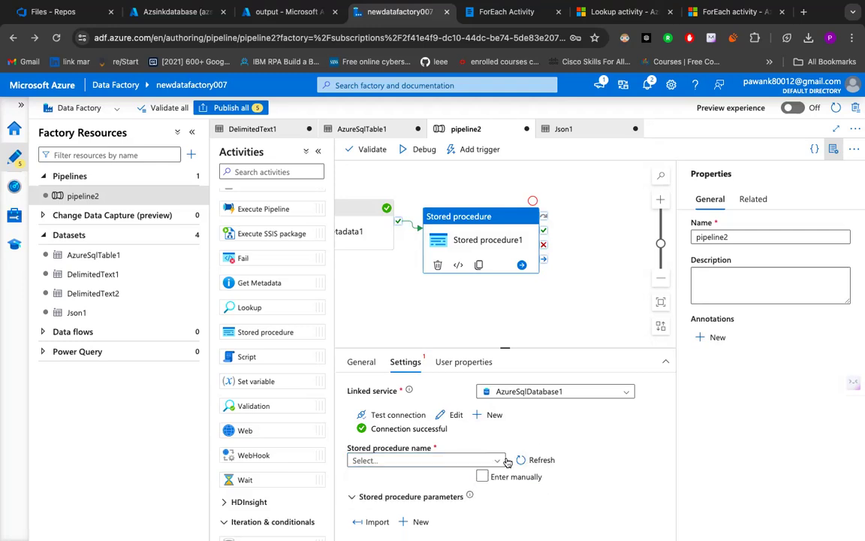
# - Enable manual entry of the stored procedure name and enter "sql" as the name
pyautogui.click(482, 476)
pyautogui.click(504, 451)
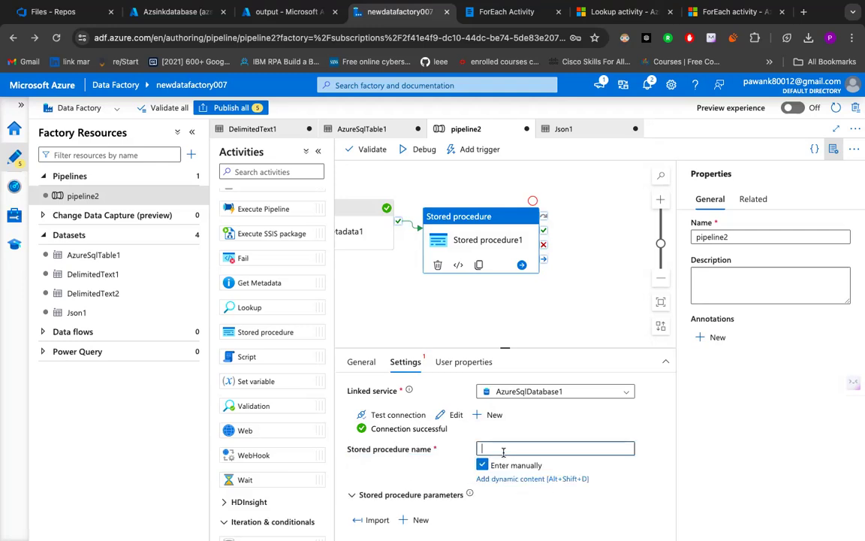
pyautogui.write('sql')
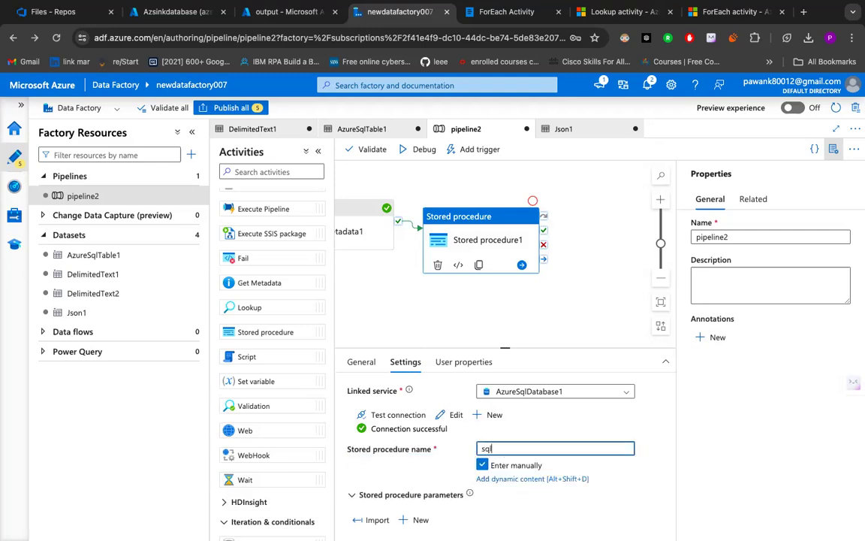